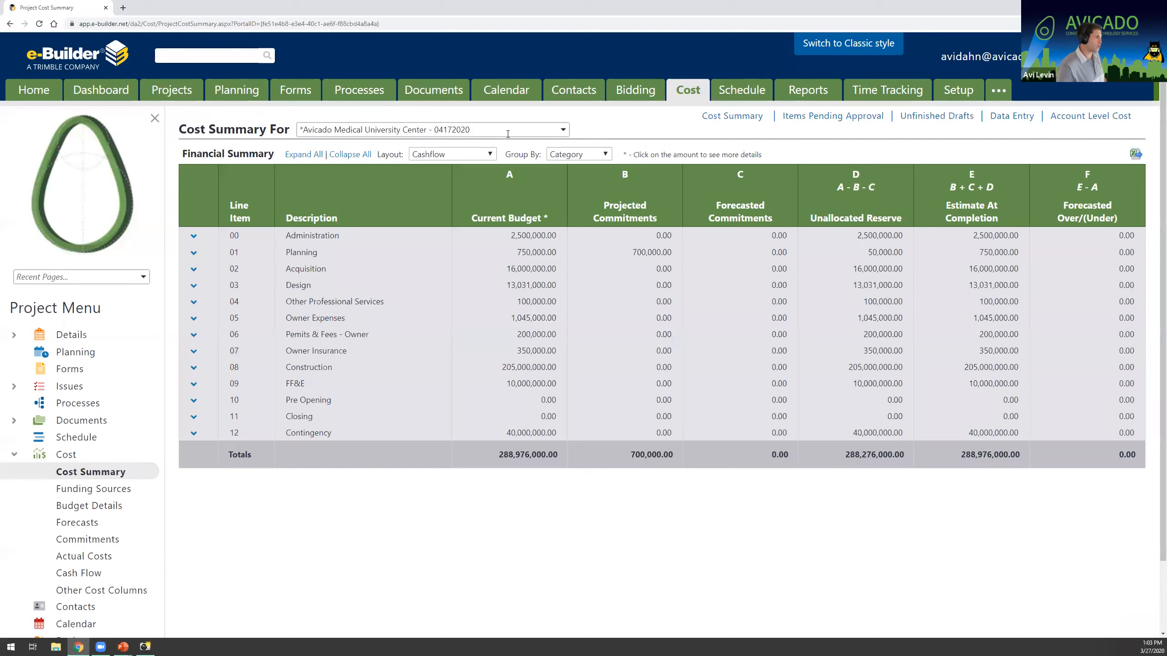
- Examine the Planning row's current budget, projected commitments, forecasted commitments and unallocated reserve in the cost summary
left_click(515, 159)
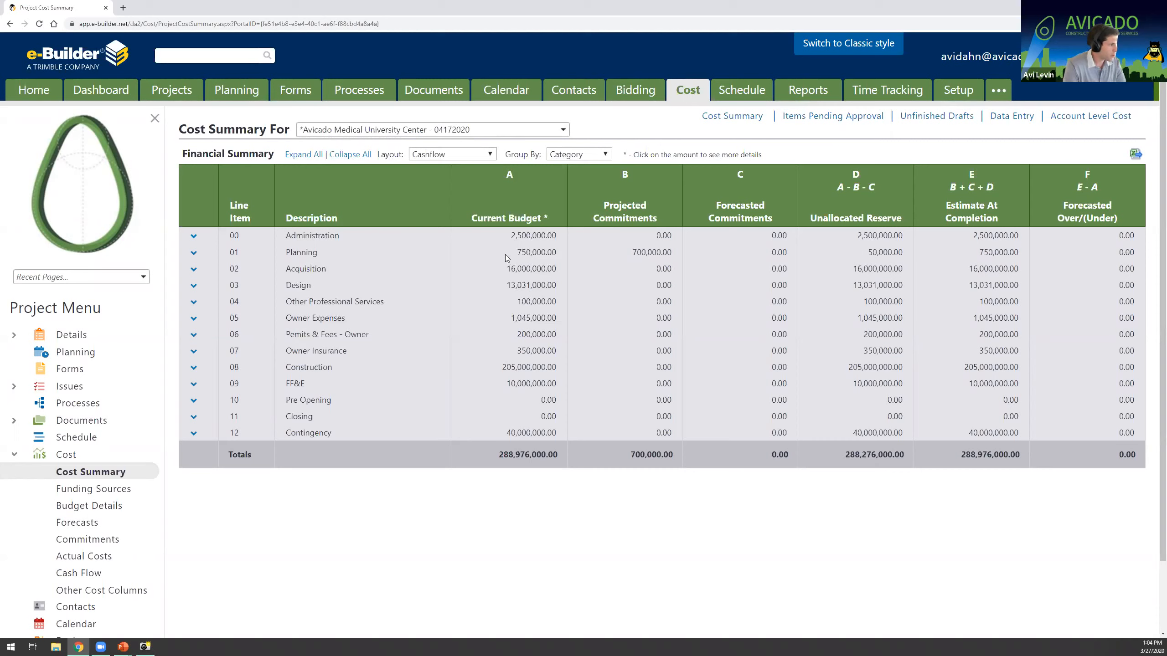
left_click_drag(511, 252, 566, 249)
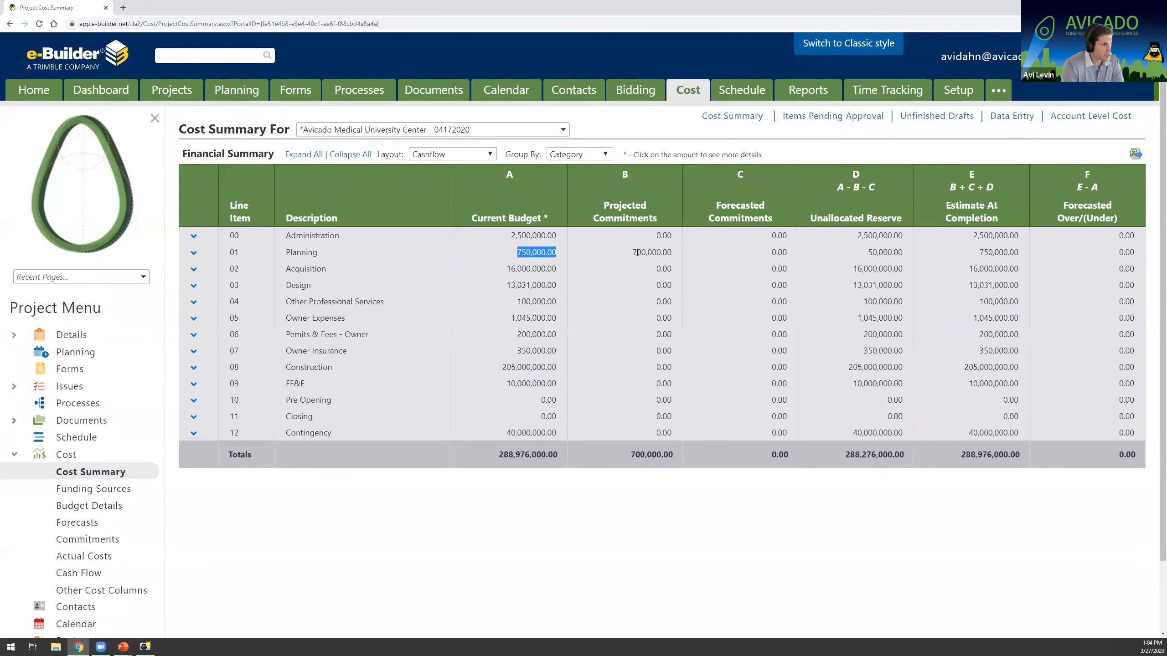
left_click_drag(633, 253, 669, 256)
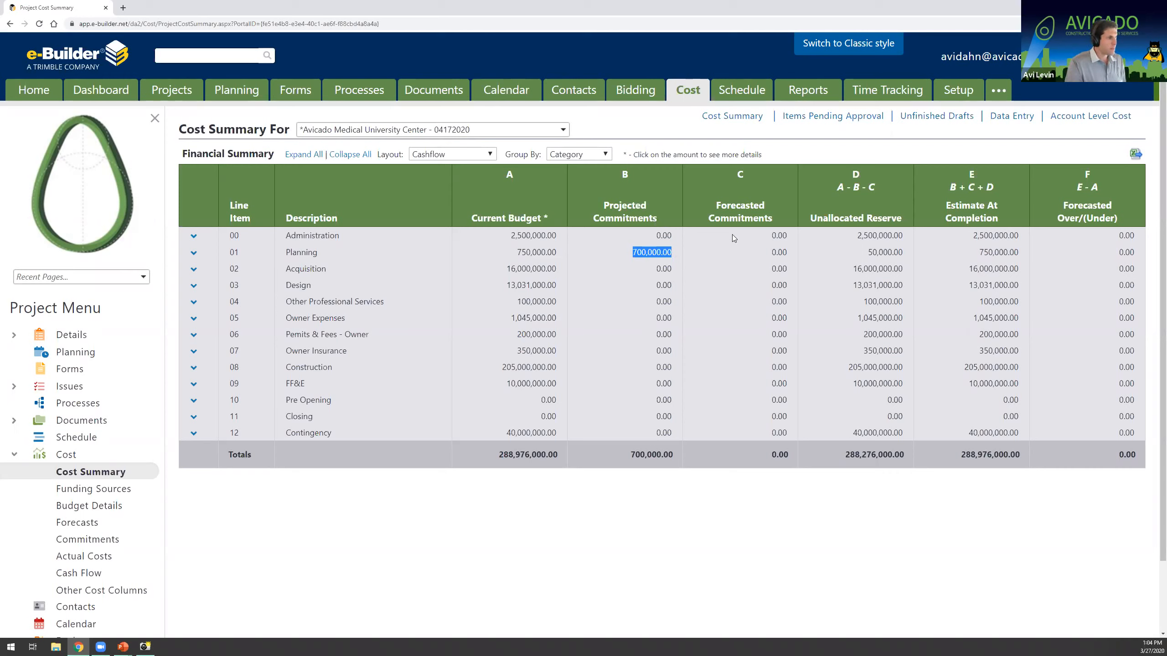
left_click_drag(790, 254, 764, 256)
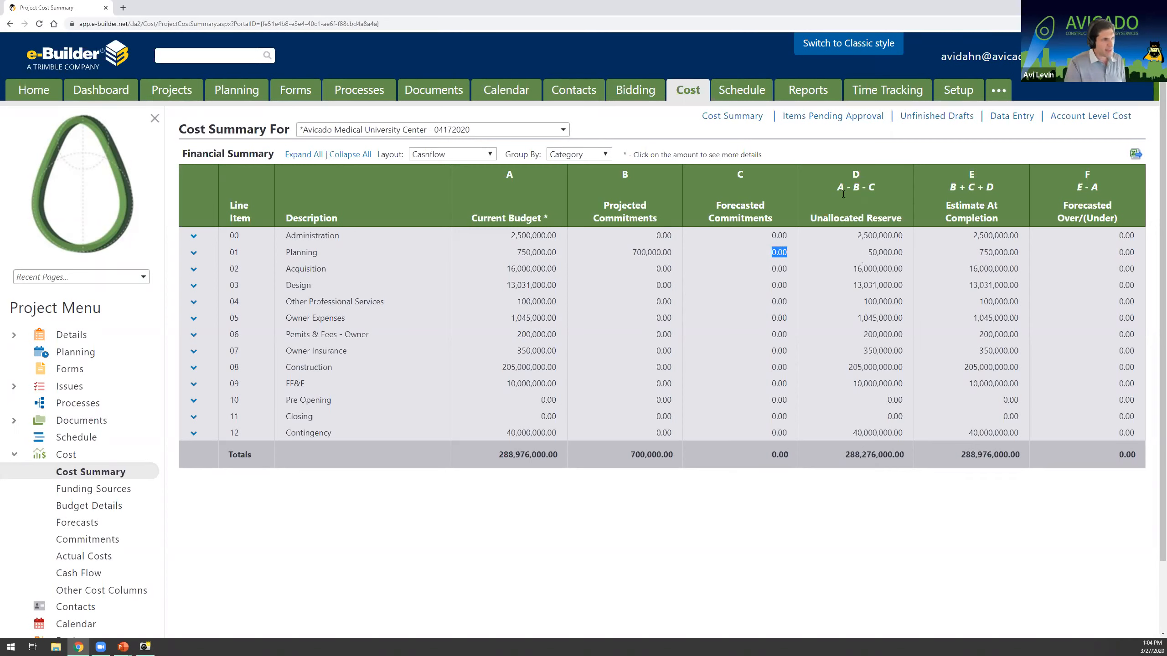
left_click_drag(811, 217, 867, 253)
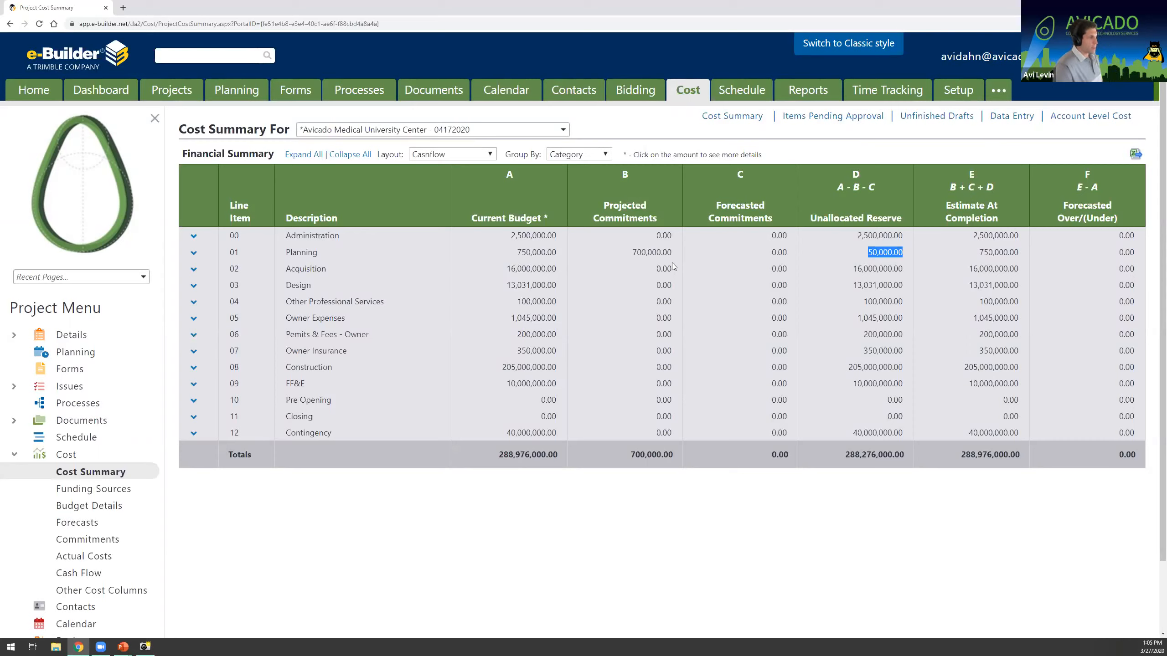
left_click_drag(677, 251, 629, 256)
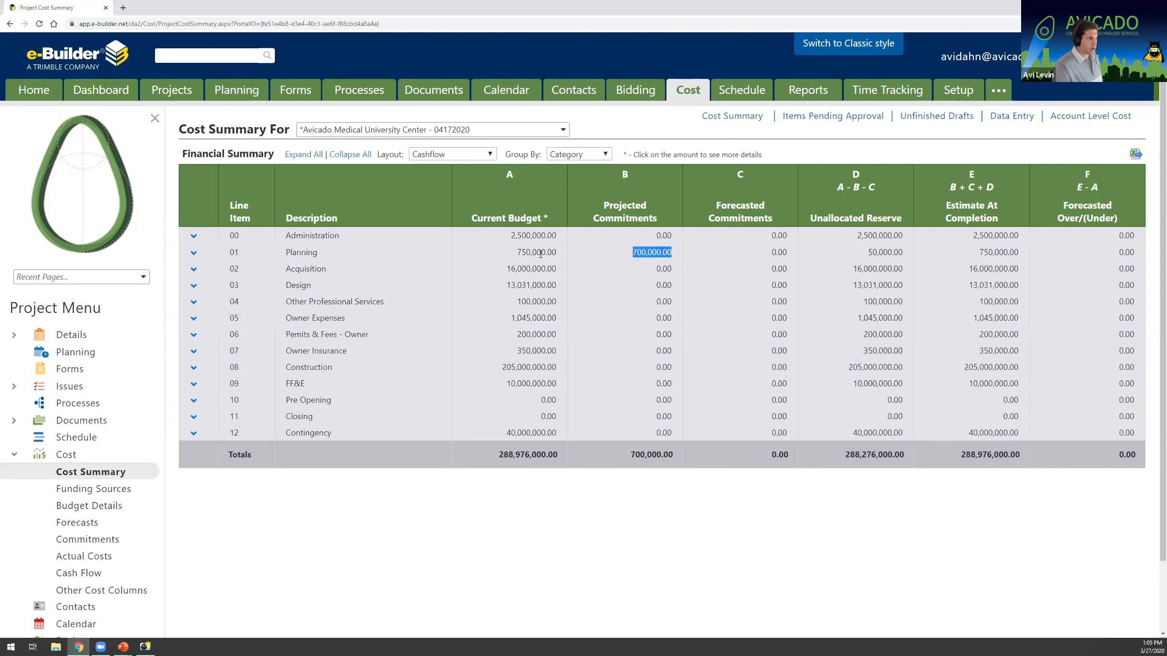
left_click_drag(855, 252, 902, 253)
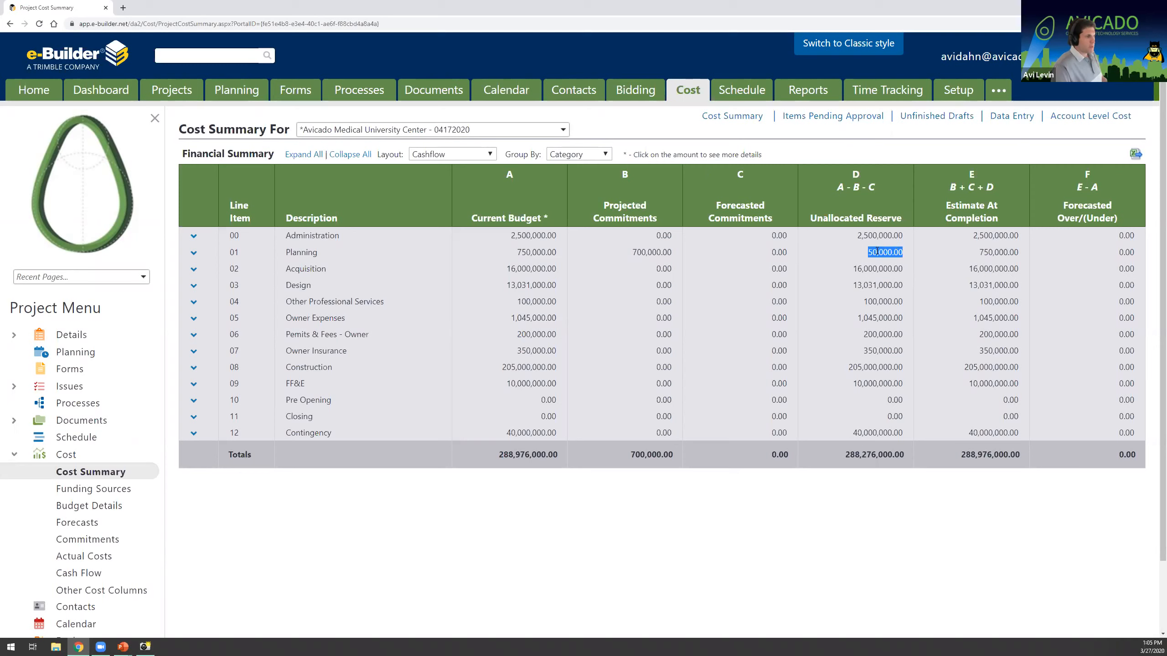
left_click(859, 258)
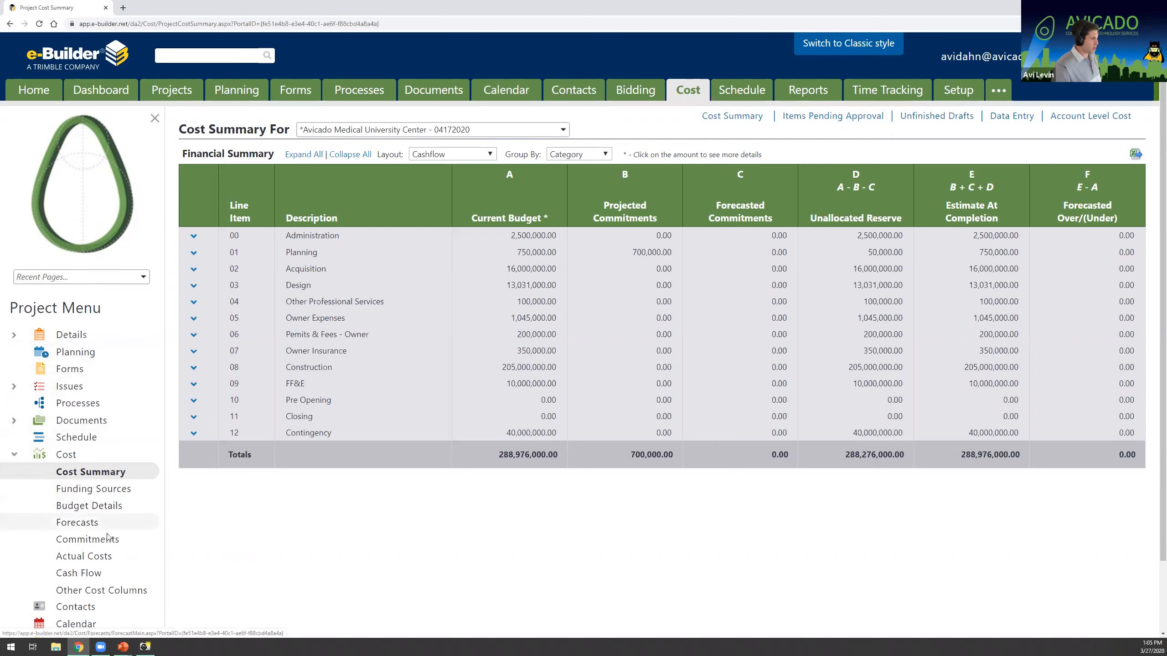
- Start a new forecast for the project with the period ending set to Live
left_click(95, 527)
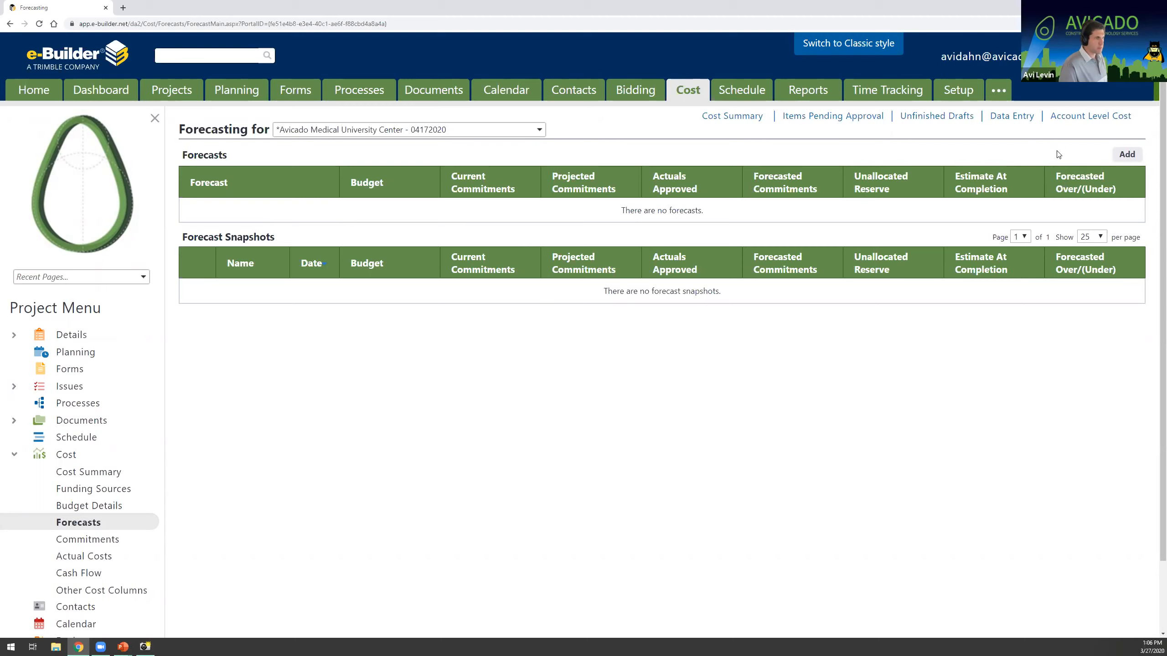
left_click(1126, 155)
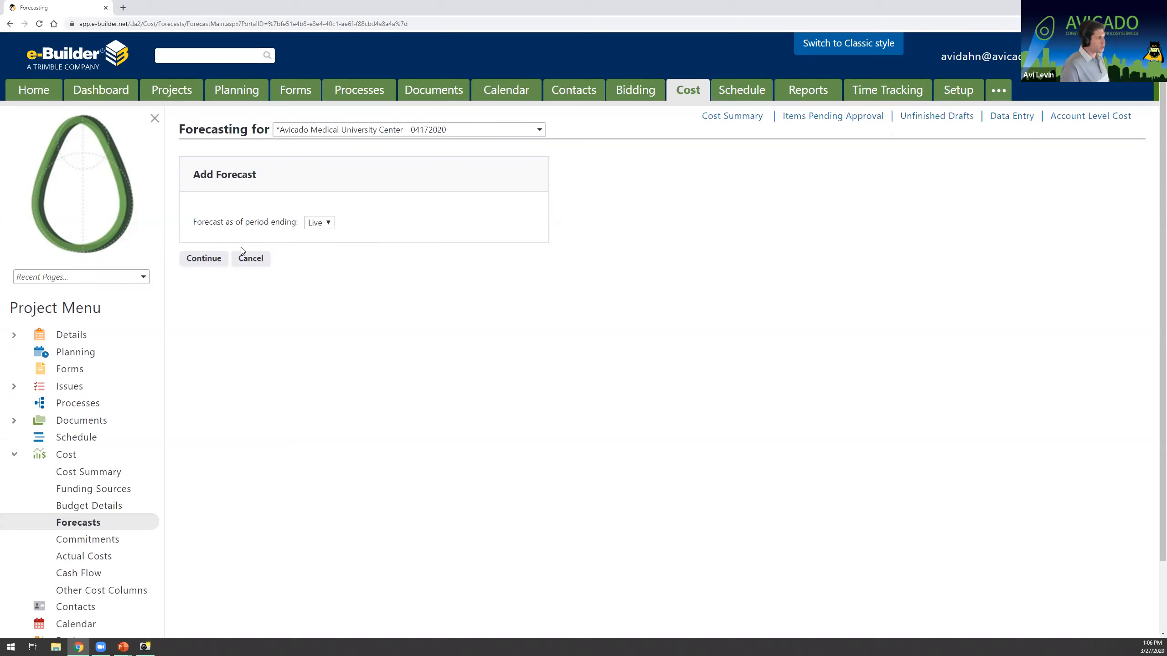
left_click(204, 258)
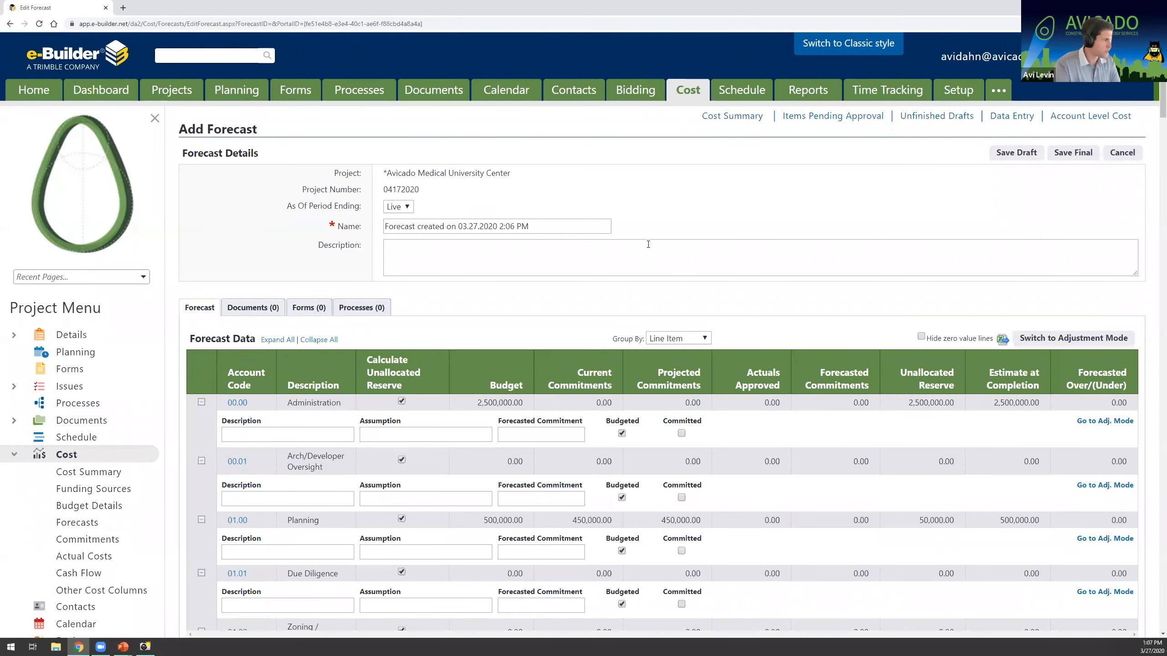
- Group the forecast data by Category
scroll(630, 263, "down", 1)
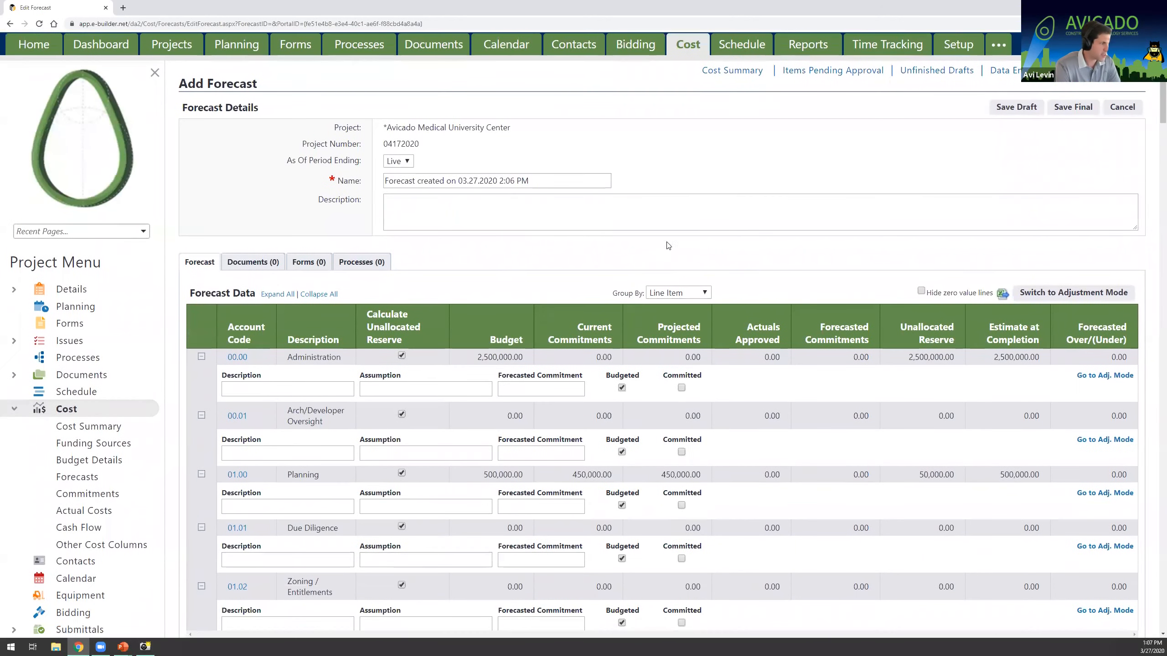
left_click(662, 294)
left_click(663, 317)
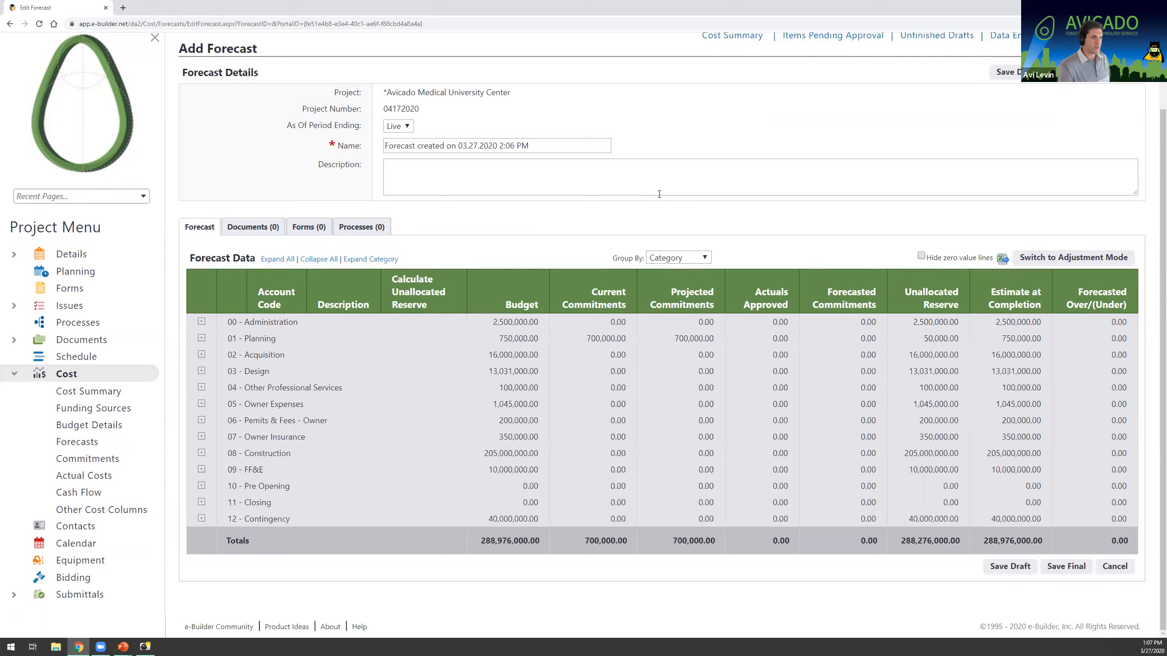
- Hide the zero value lines in the forecast data and leave only the 01 - Planning category expanded
left_click(200, 338)
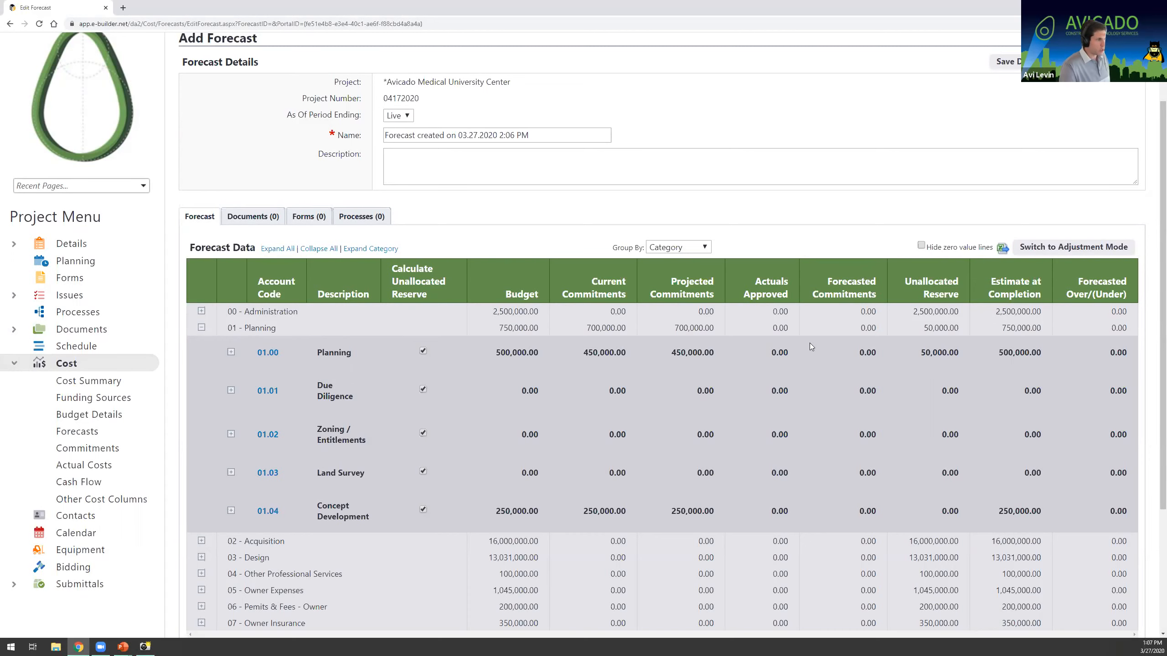
left_click(920, 246)
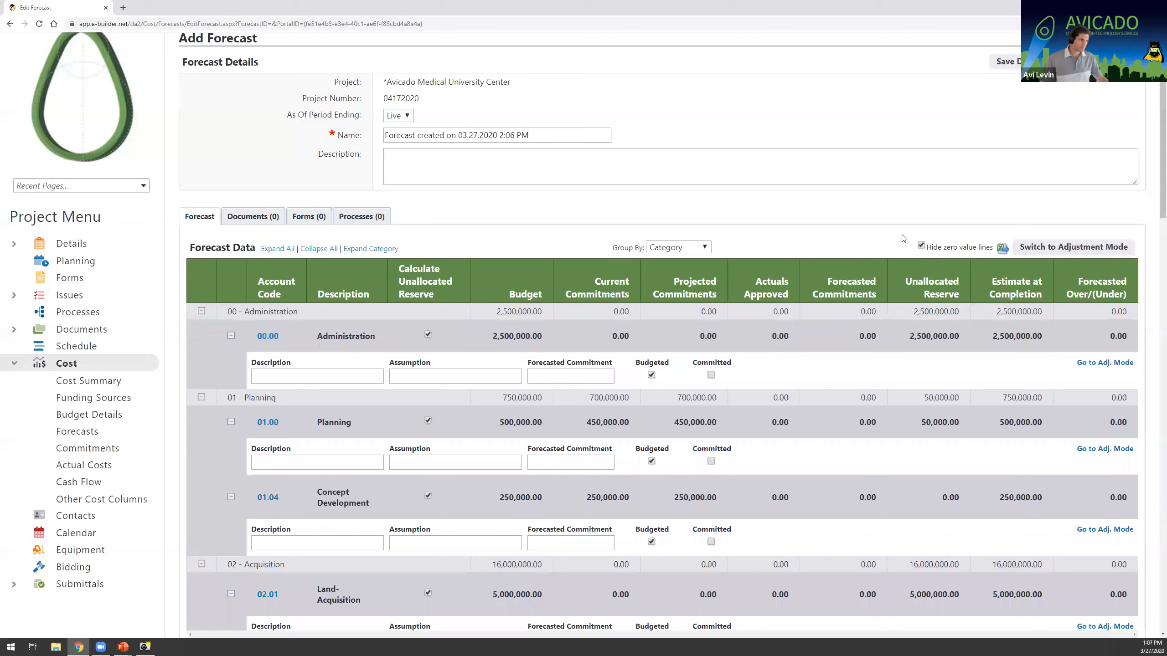
left_click(319, 248)
left_click(203, 338)
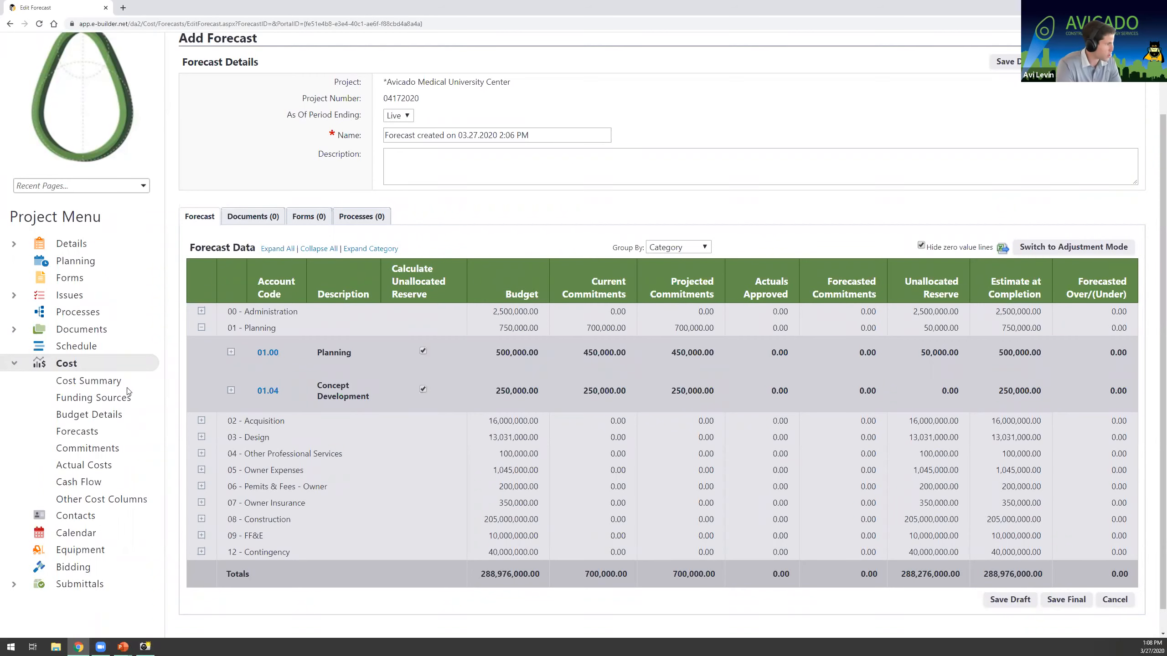
- Give account 01.00 Planning a forecast line described as "Restart Planning" with the assumption "3 Month Delay @ 33k/M"
left_click(231, 352)
left_click(276, 394)
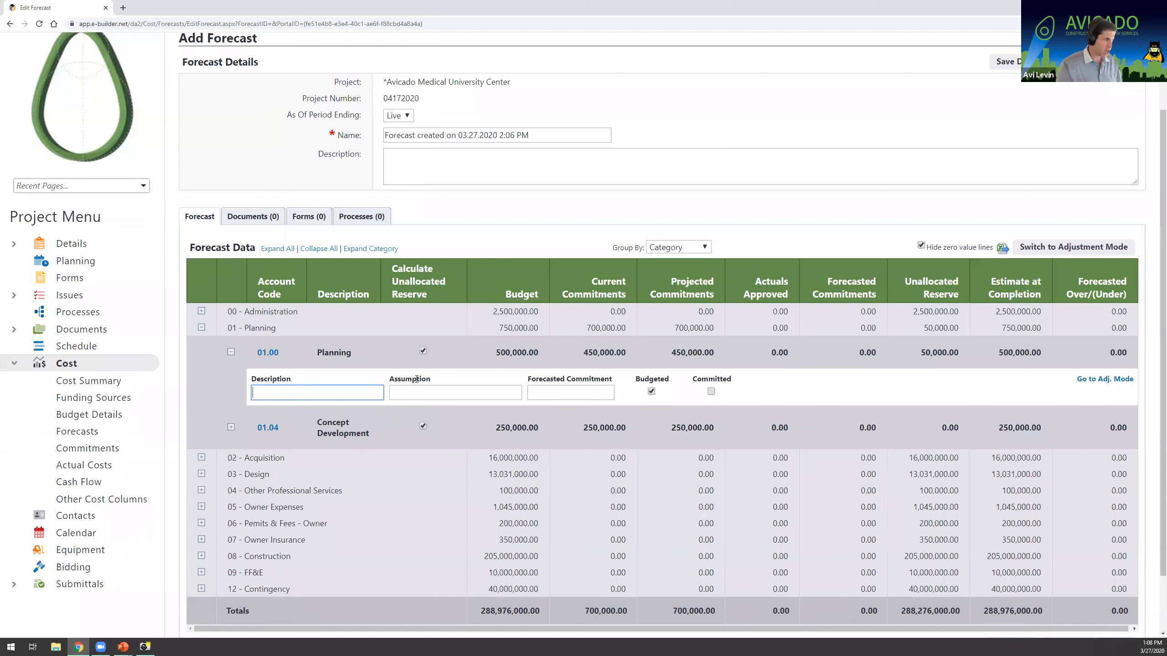
type("Restart ")
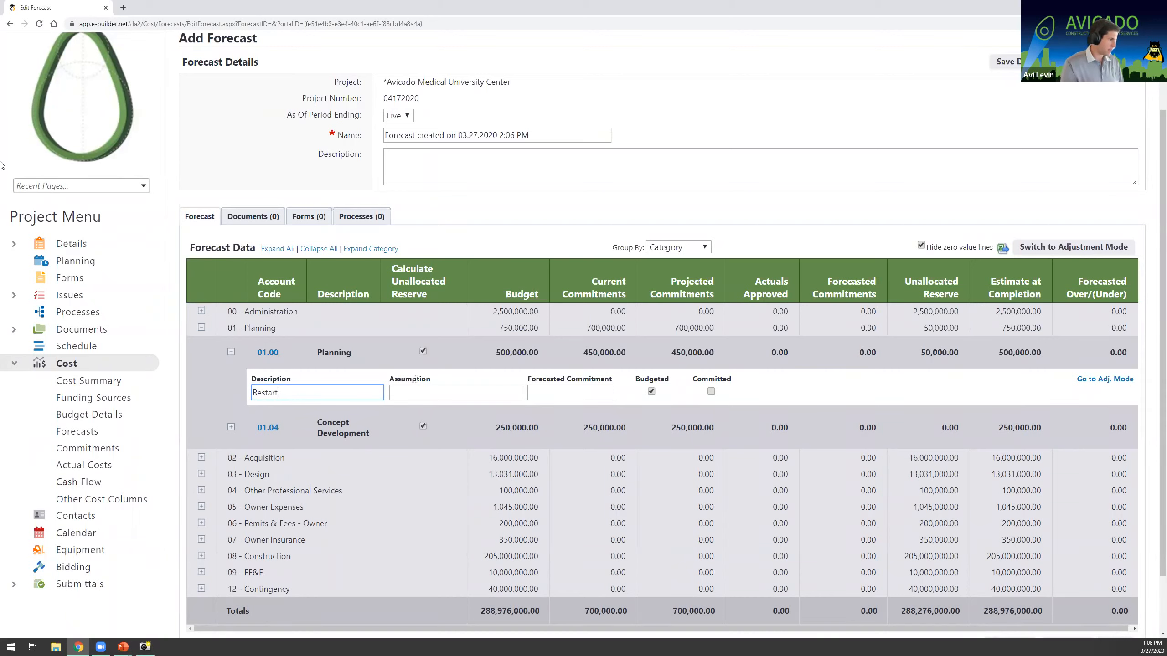
type("Planning")
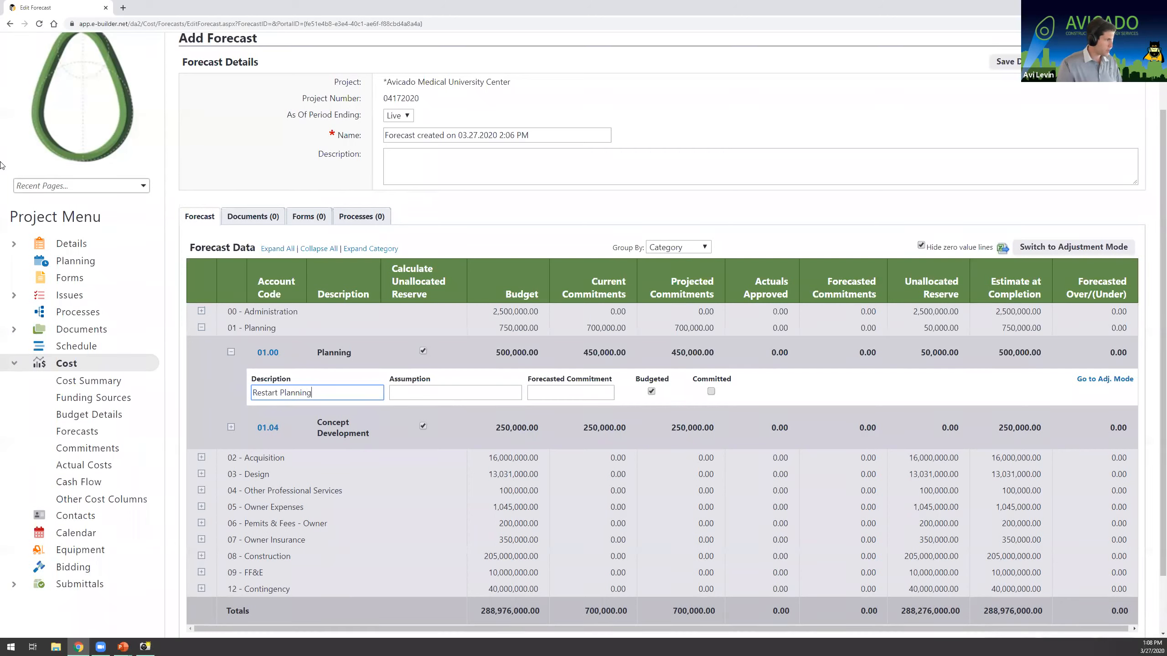
key("Tab")
type("3 ")
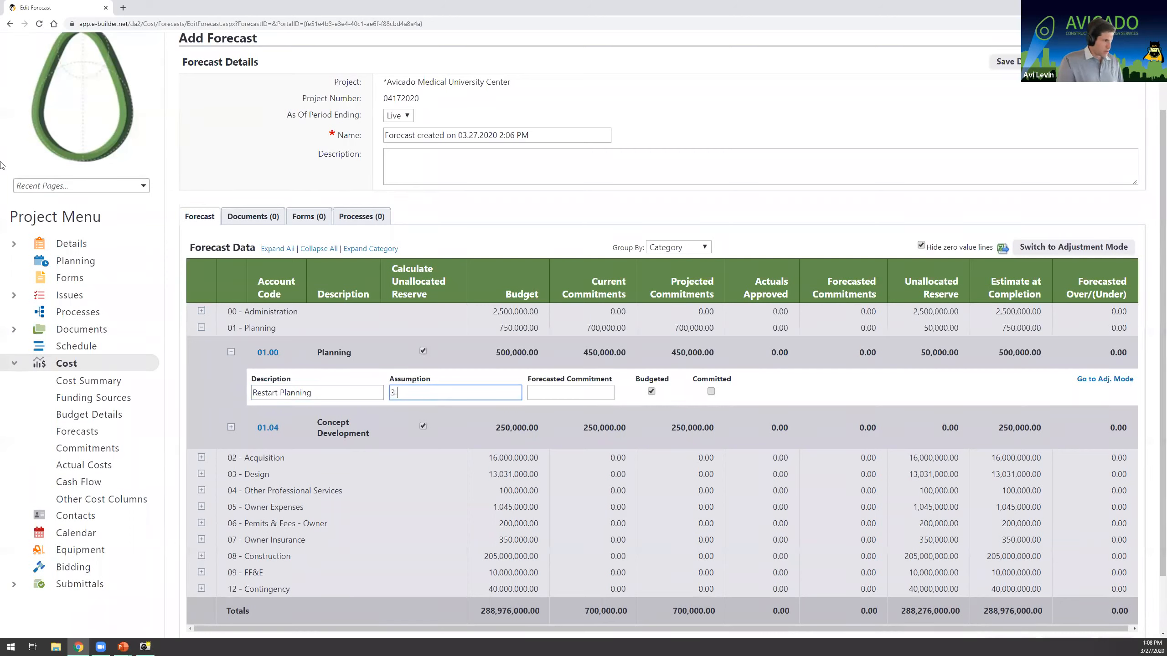
type("Month ")
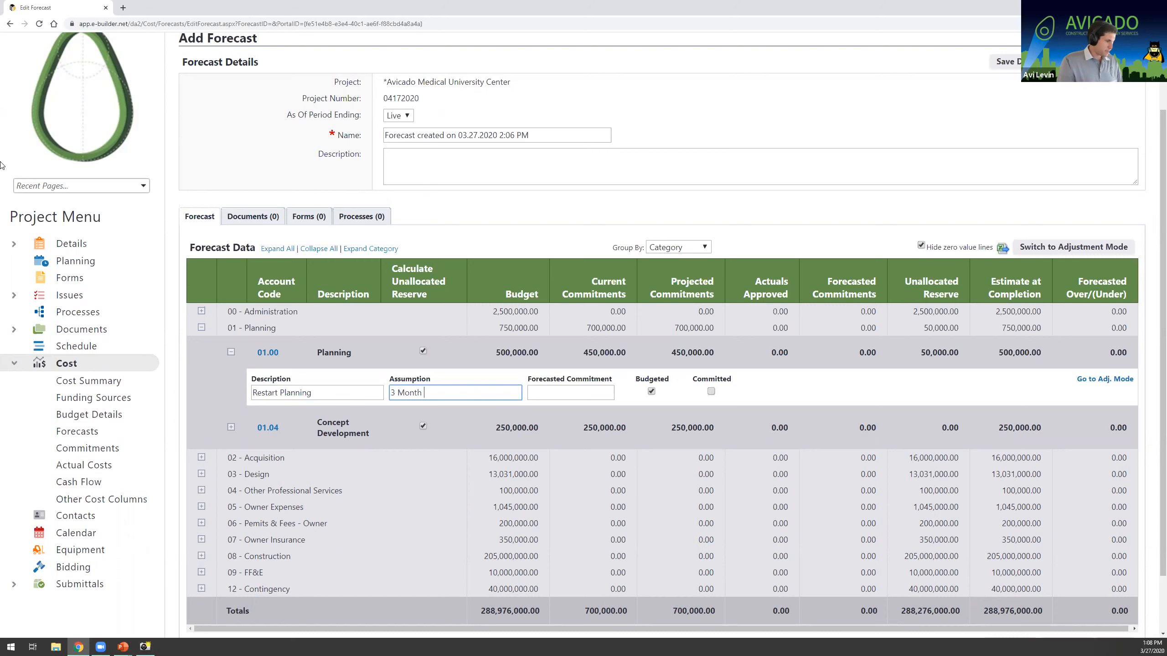
type("Delay ")
type("@ 33")
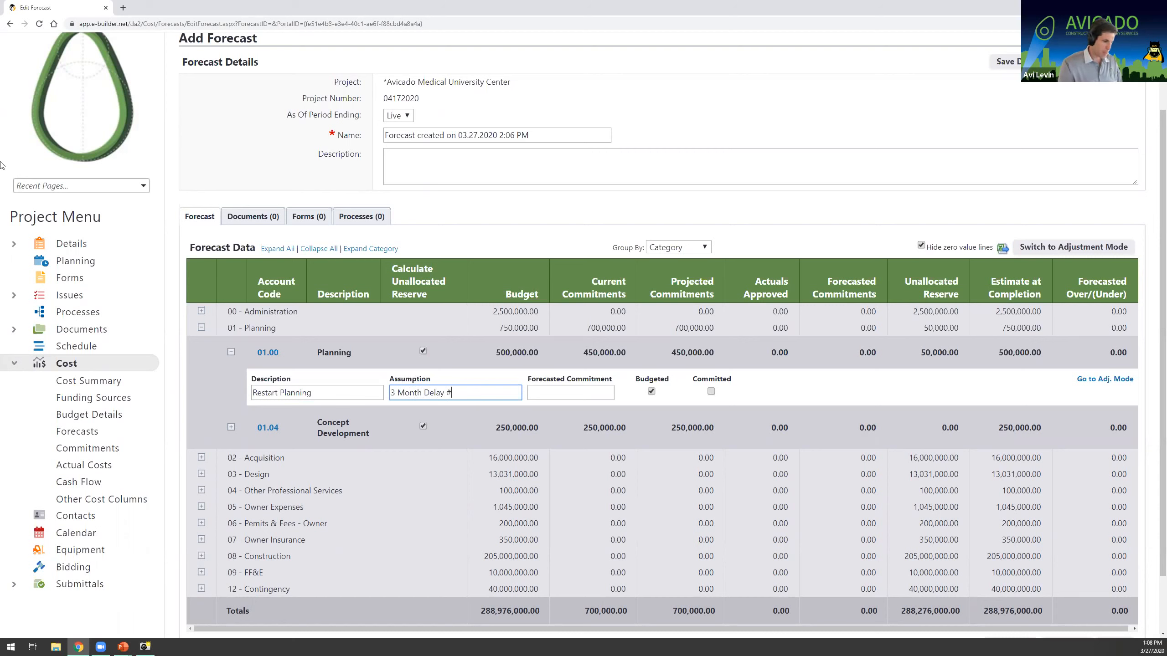
type("k/M")
- Set the forecasted commitment of the Restart Planning line to 100000
key("Tab")
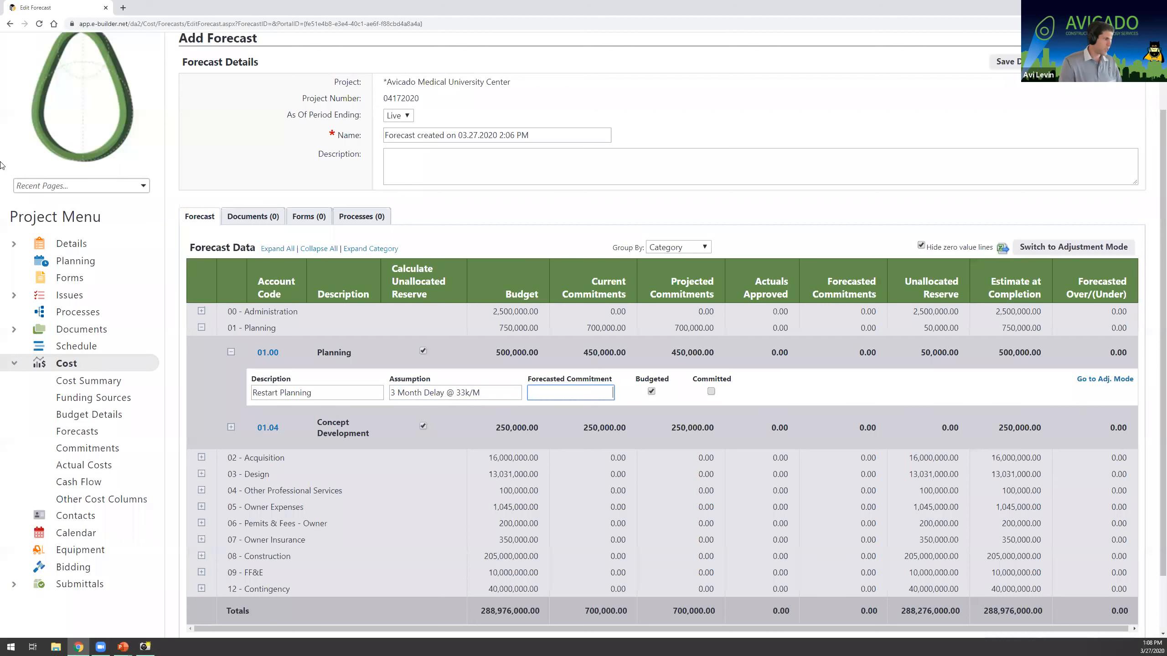
type("100")
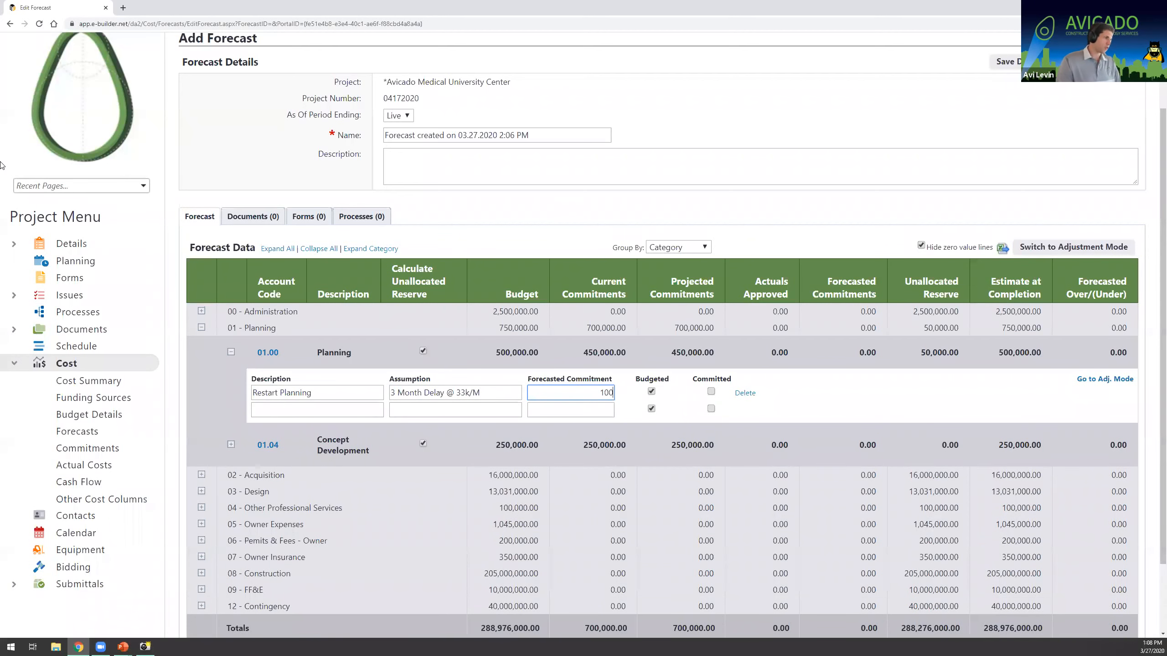
type("000")
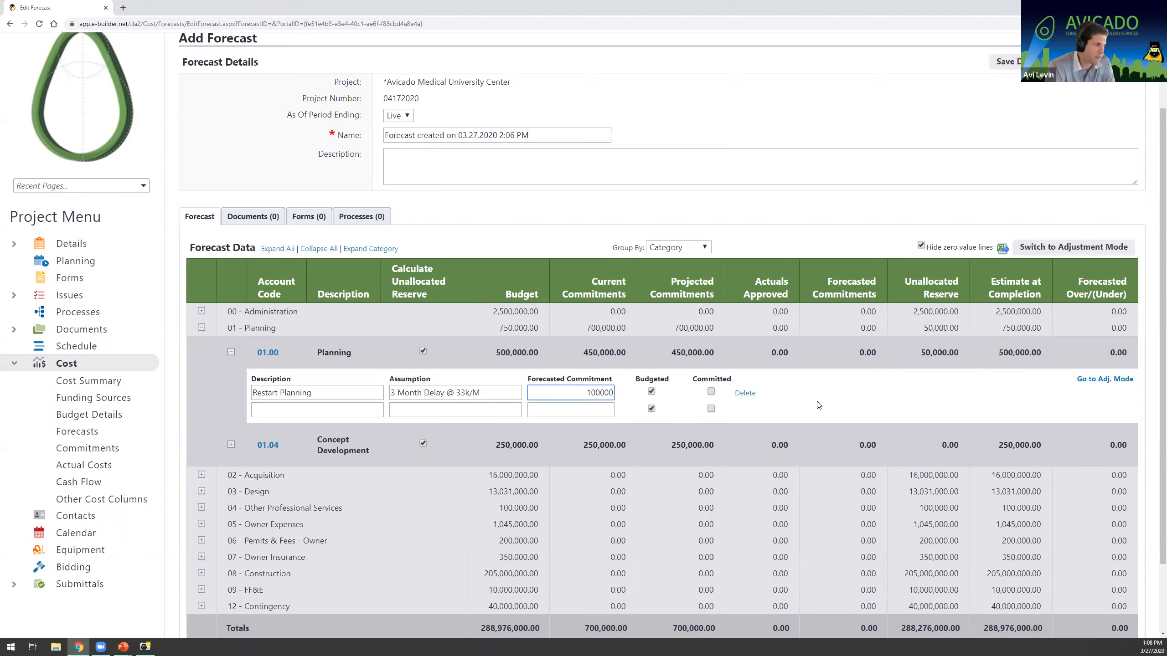
left_click(833, 391)
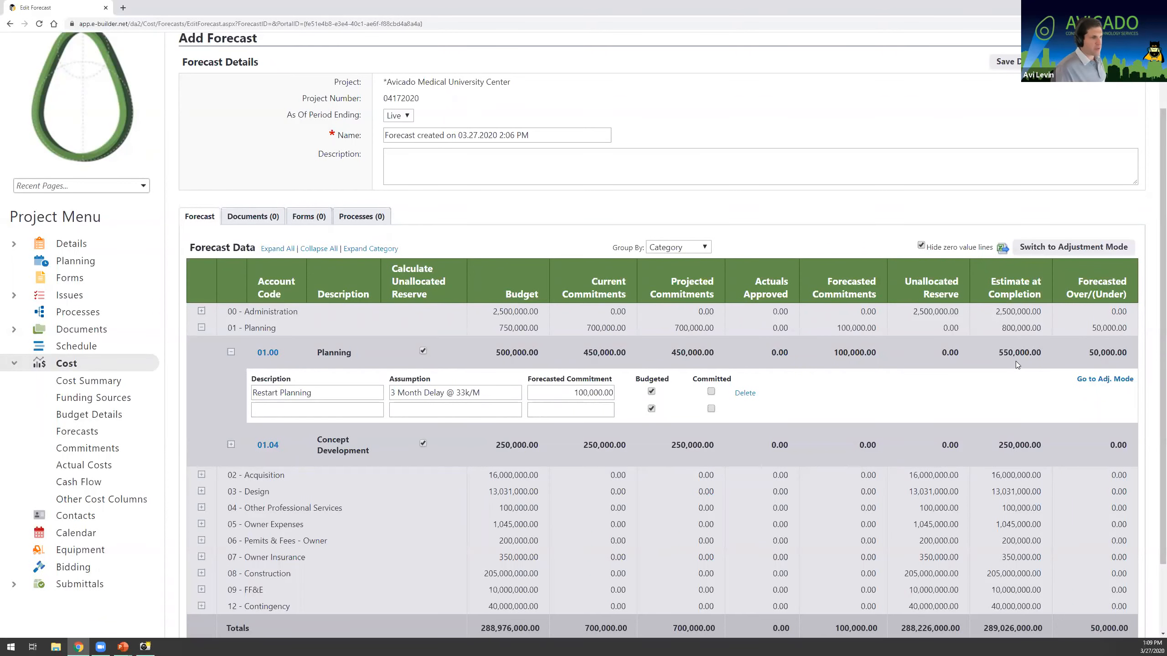
- Compare account 01.00's forecasted overage and unallocated reserve with the Restart Planning line marked as budgeted and as unbudgeted
left_click_drag(1089, 352, 1128, 352)
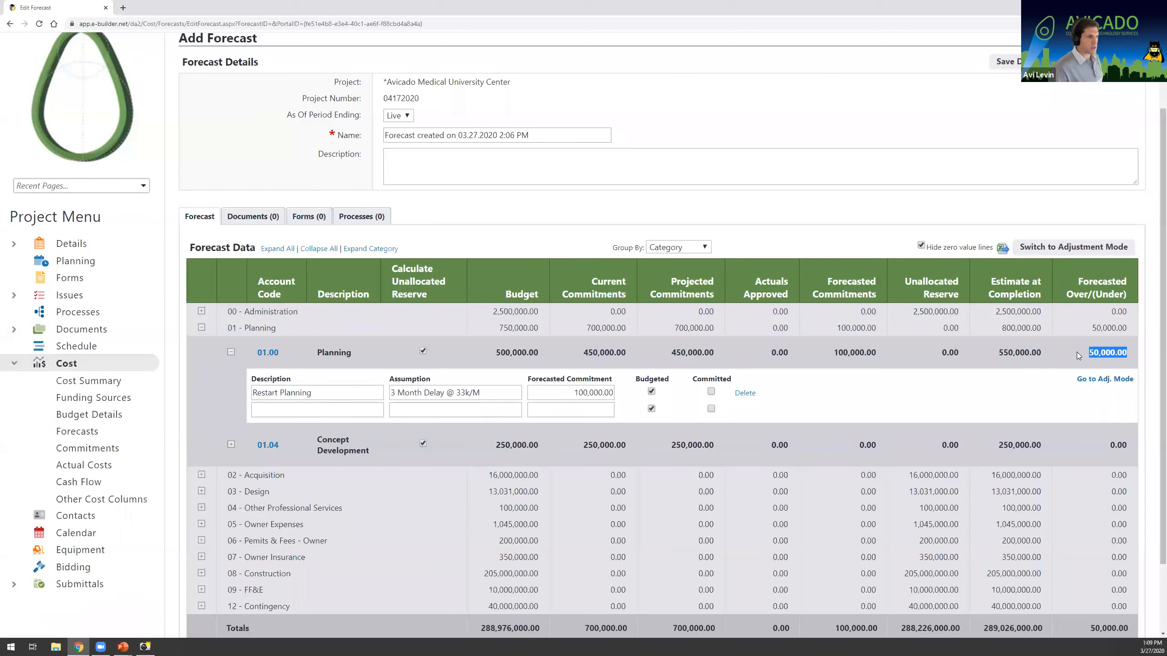
left_click(939, 379)
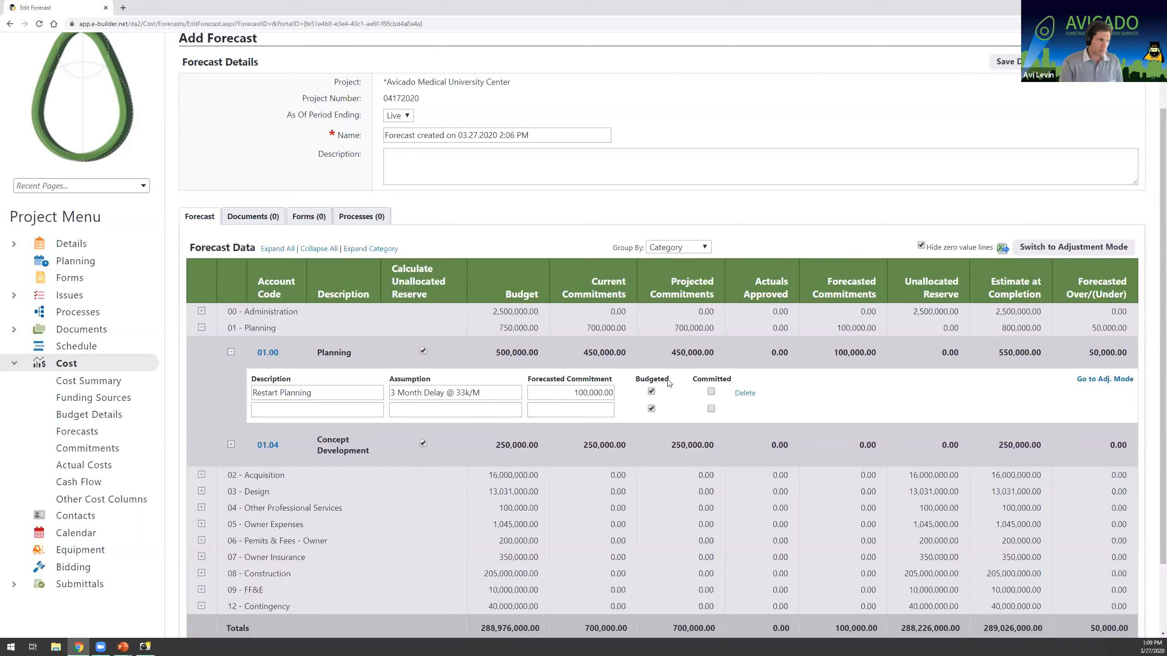
left_click(651, 392)
left_click_drag(919, 352, 961, 352)
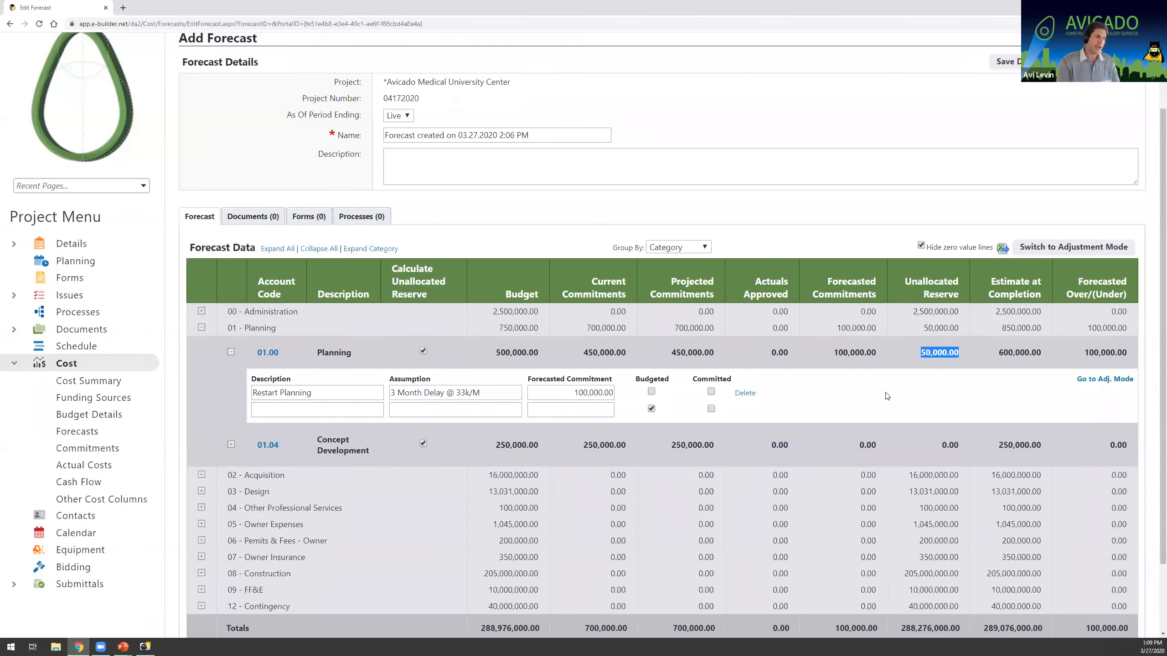
left_click(992, 359)
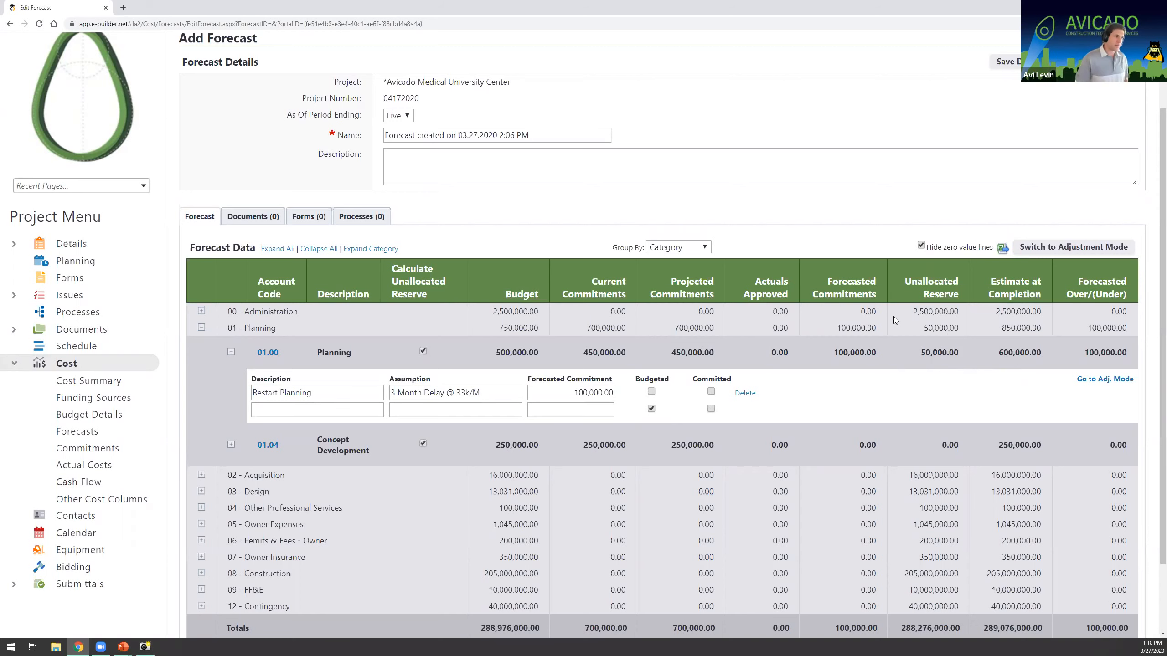
left_click(651, 392)
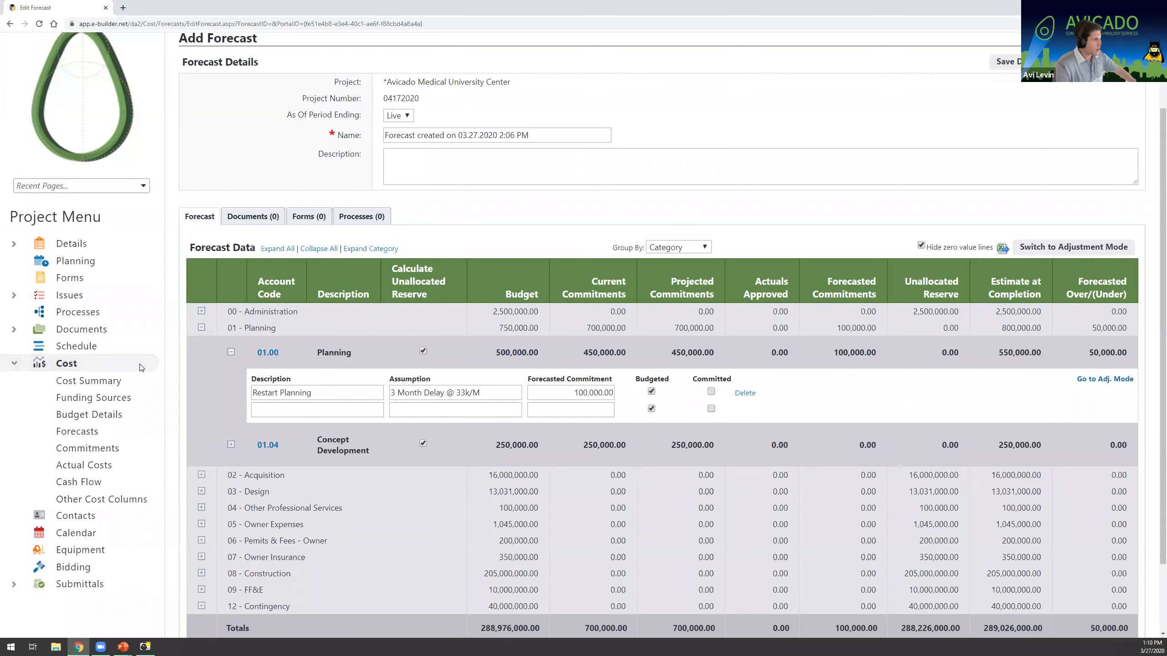
- Collapse account 01.00's forecast lines and open account 08.00 Construction for forecast entry within the 08 - Construction category
left_click(231, 353)
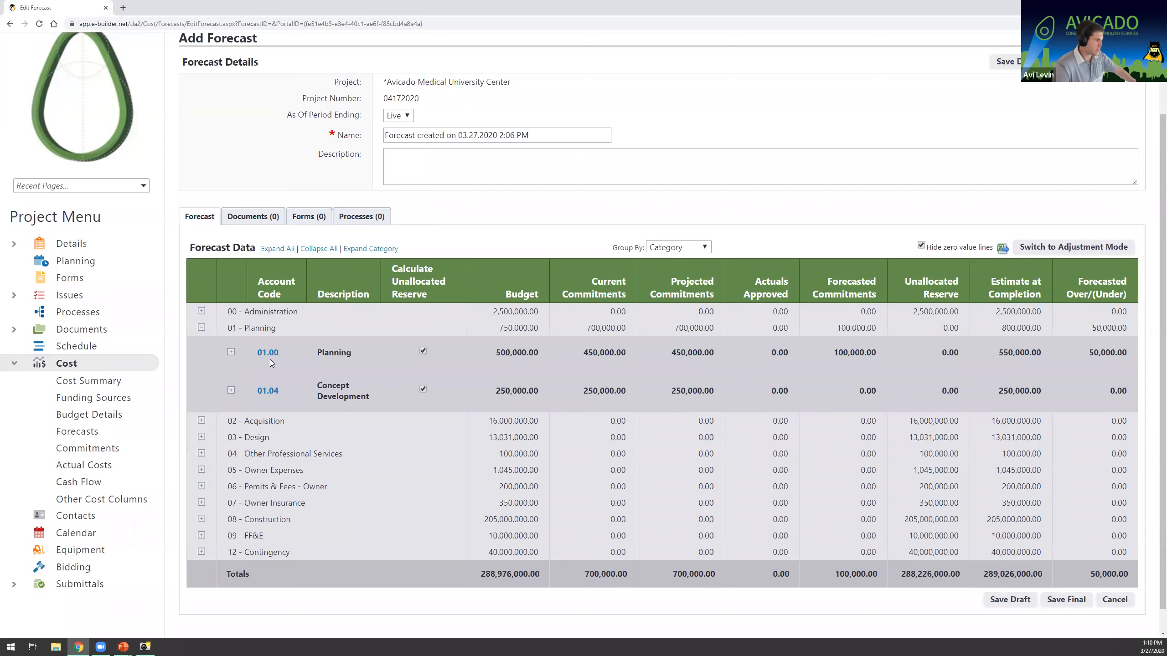
left_click(202, 519)
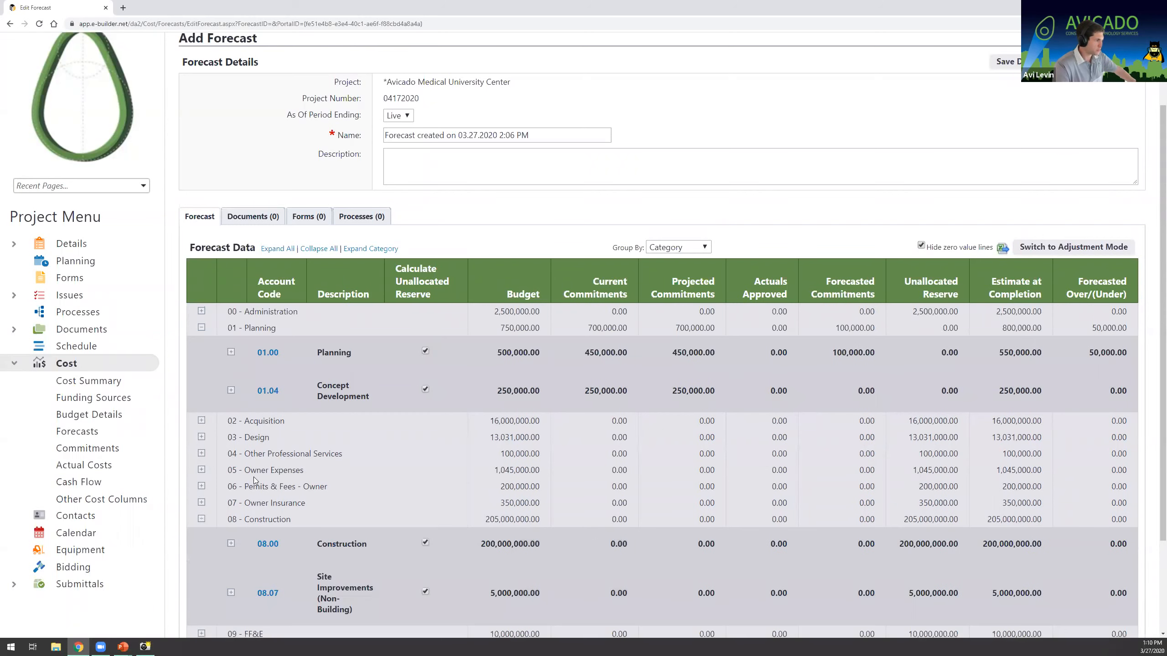
scroll(255, 481, "down", 3)
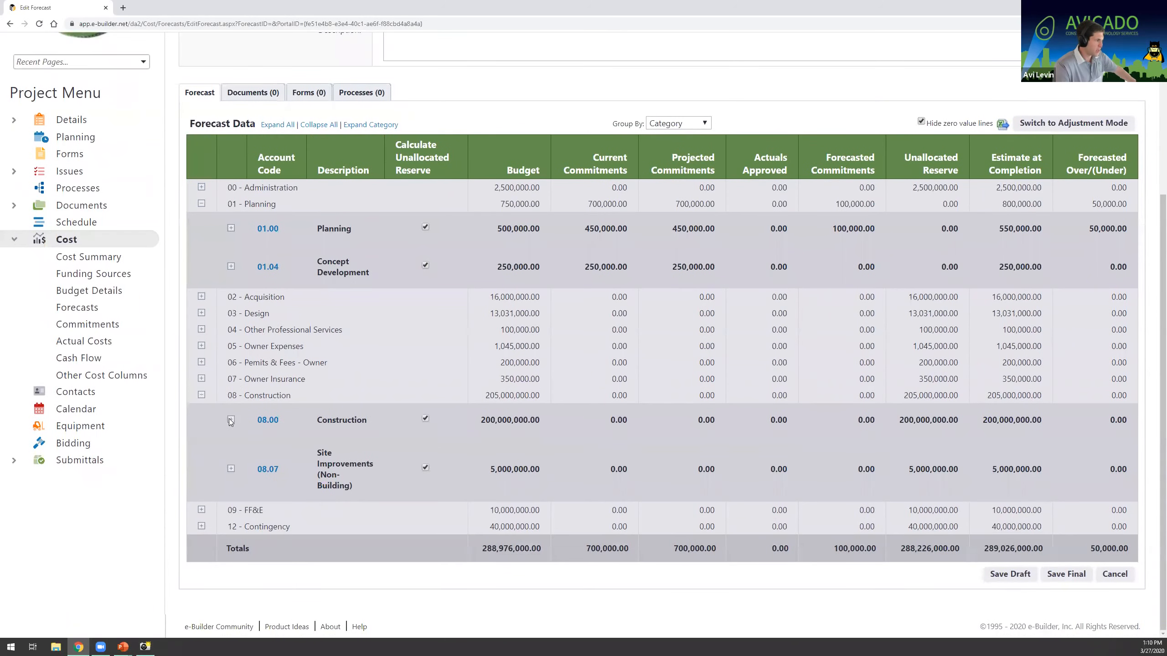
left_click(231, 419)
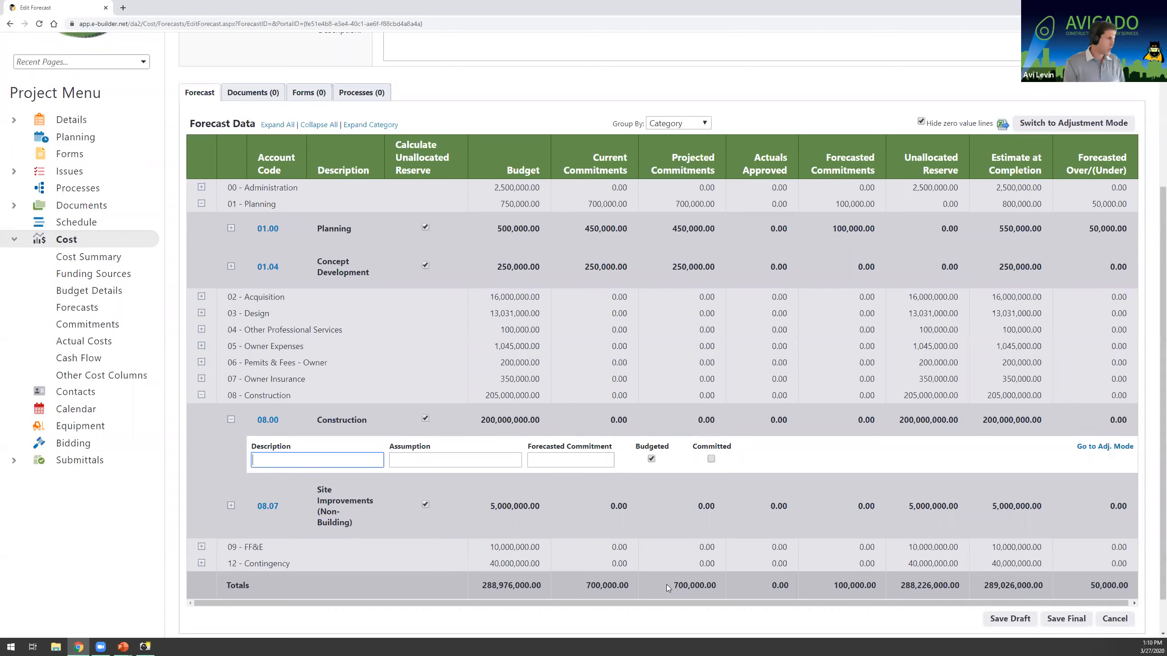
- Give account 08.00 Construction a forecast line described as "GC Staff Increase" with the assumption "3 Month Delay"
type("GC ")
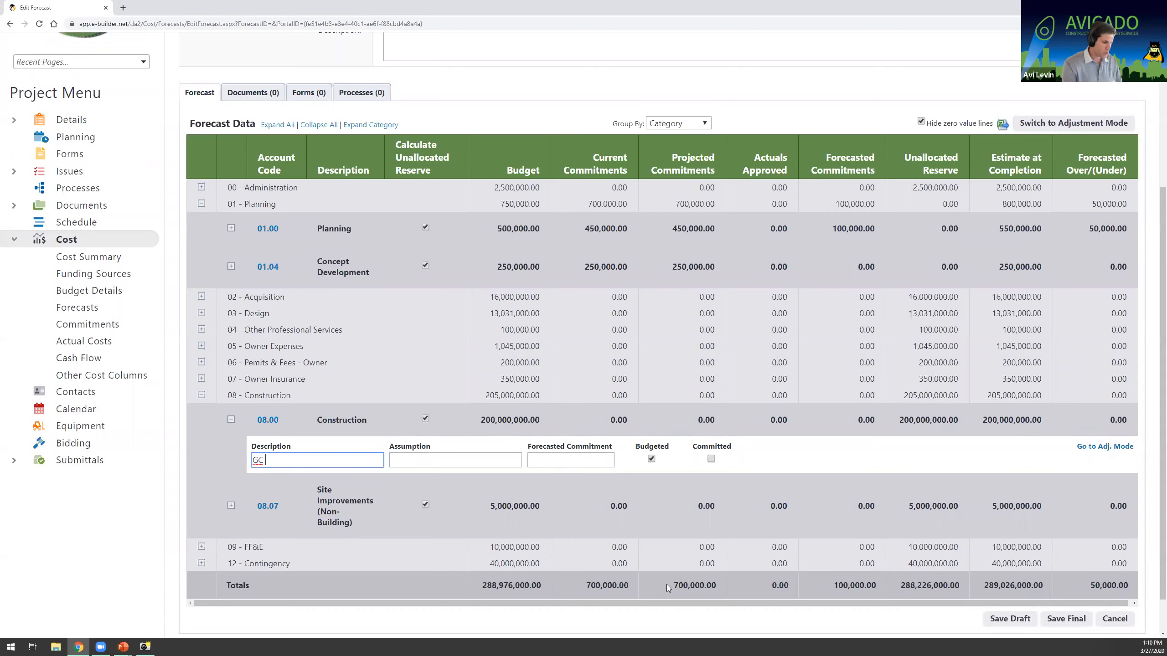
type("Staff INcreas")
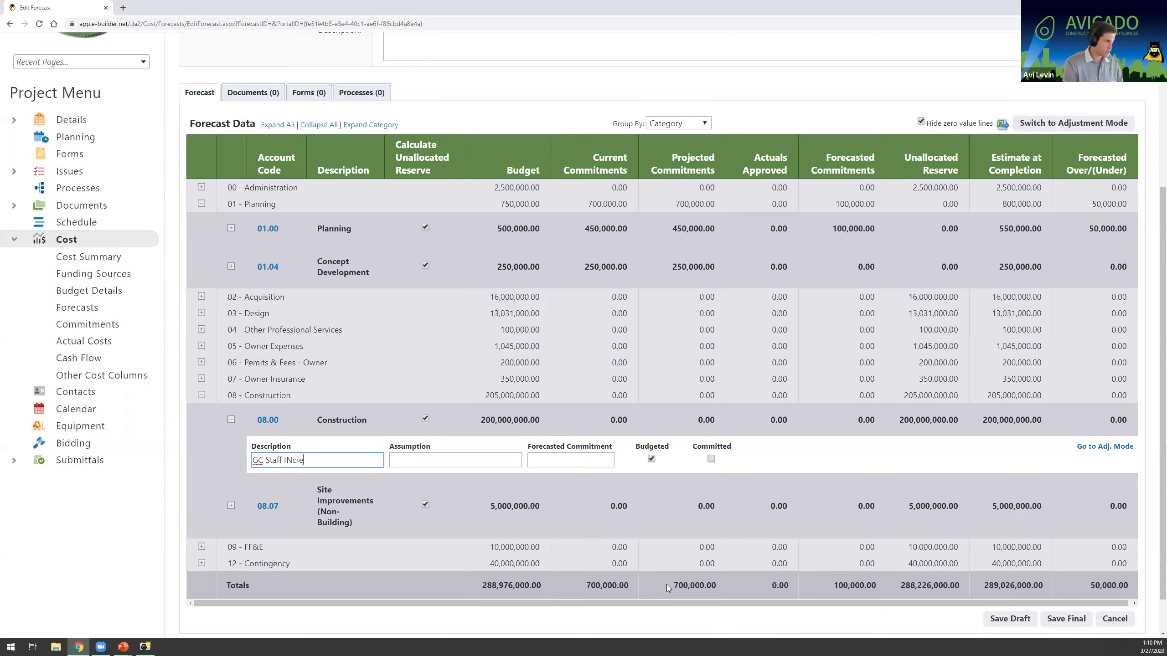
key("BackSpace")
key("BackSpace")
key("BackSpace")
key("BackSpace")
key("BackSpace")
key("BackSpace")
type("ncrease")
key("Tab")
type("3 Mo")
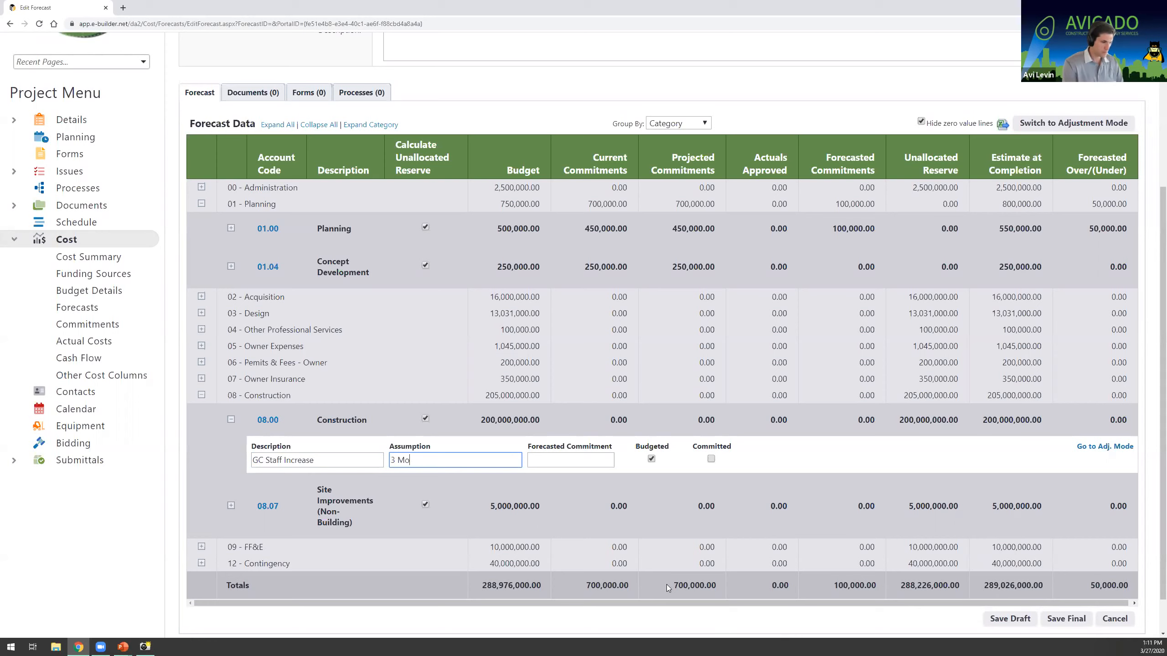
type("nth Delay")
- Set the GC Staff Increase line's forecasted commitment to 200000 and mark the line as unbudgeted
key("Tab")
type("200000")
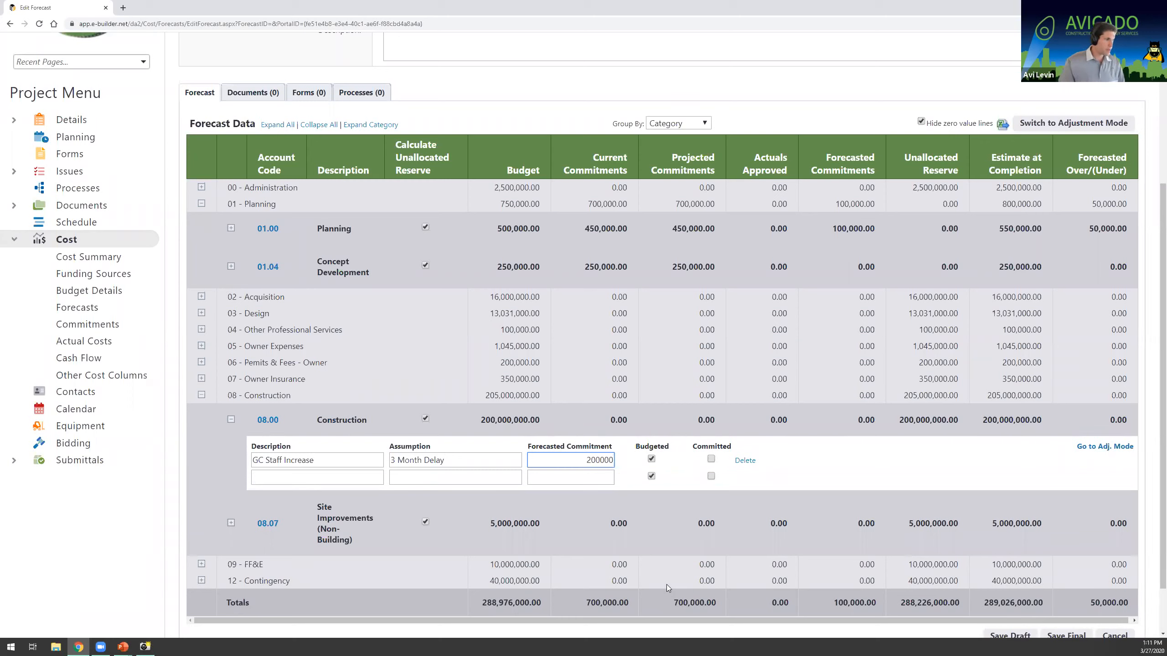
left_click(1023, 471)
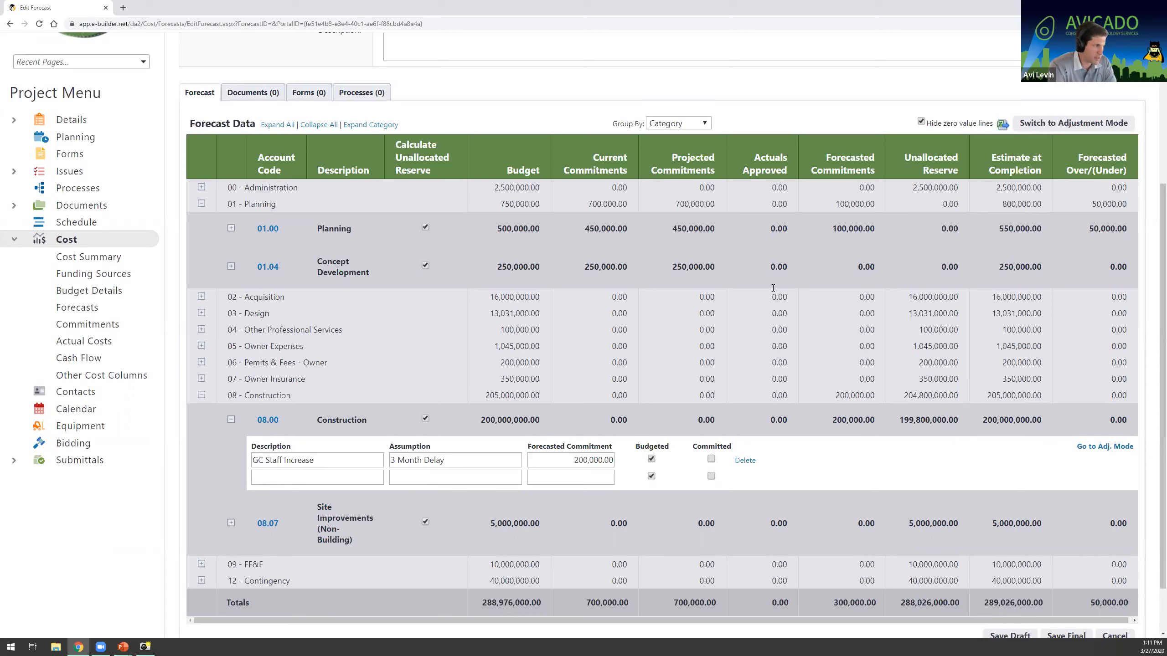
left_click(651, 458)
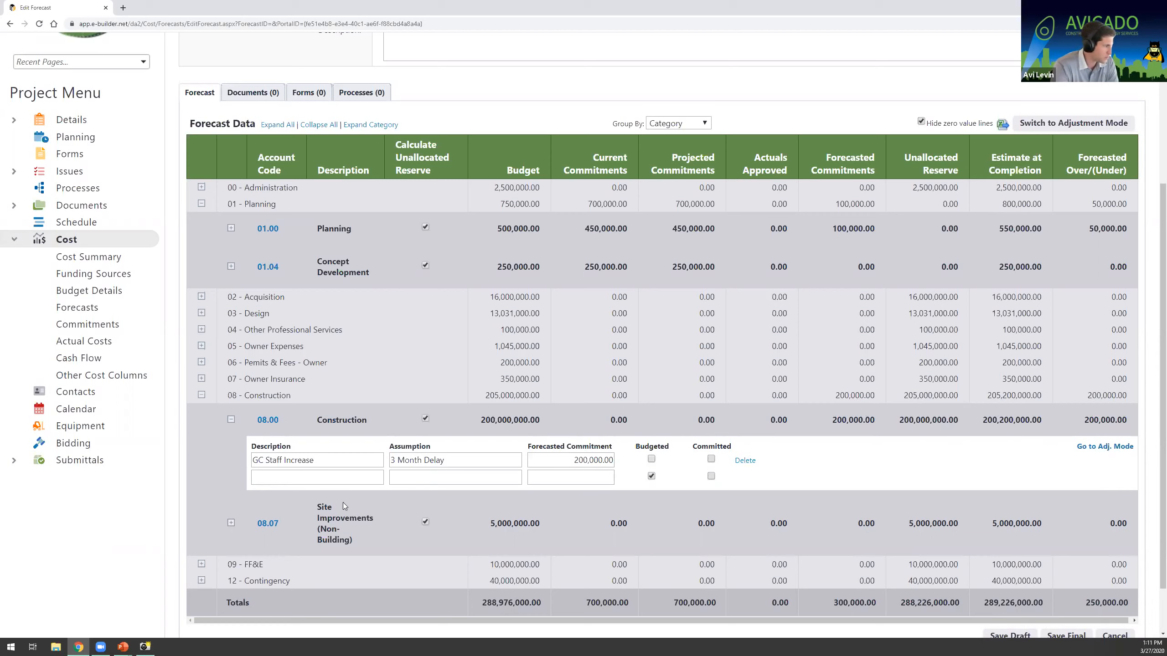
- Add a second forecast line to account 08.00 Construction described as "Additional PPE"
left_click(333, 482)
type("Addtion")
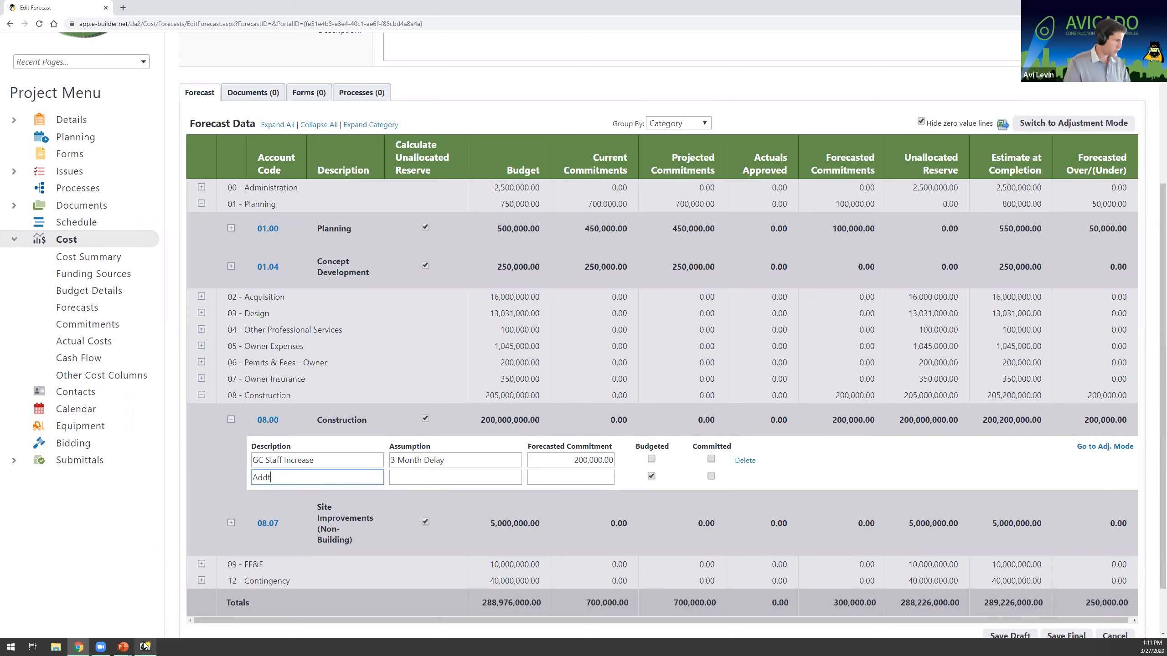
key("BackSpace")
key("BackSpace")
key("BackSpace")
key("BackSpace")
type("itional PPE")
key("Tab")
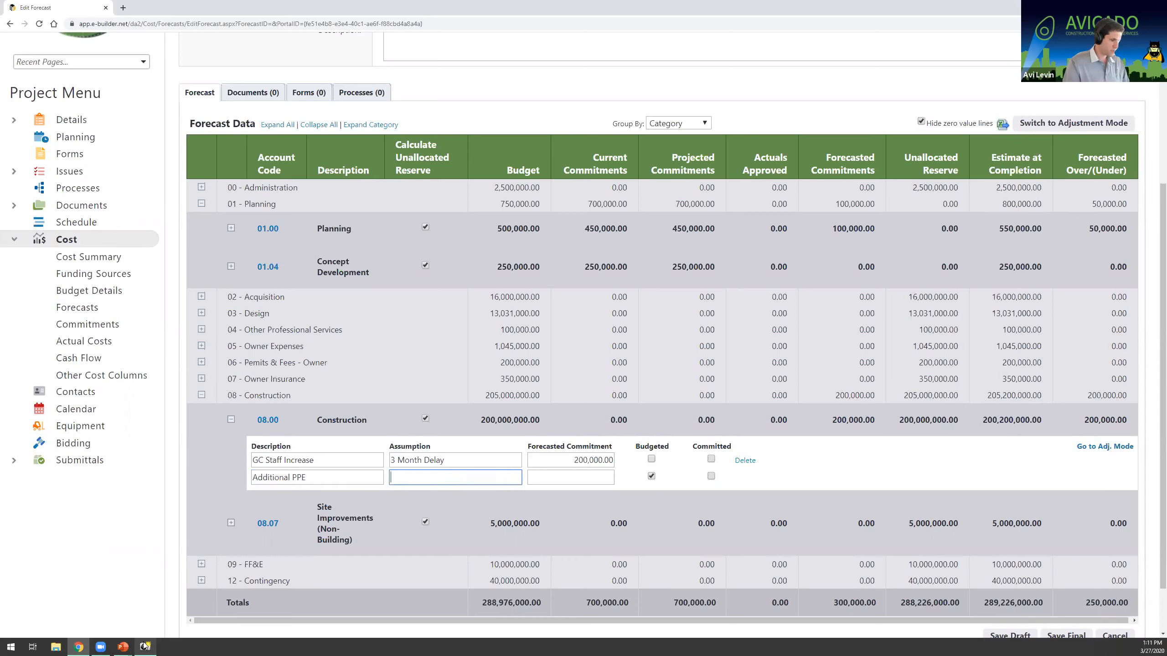
- Leave the Additional PPE line's assumption empty, set its forecasted commitment to 100000 and mark it as unbudgeted
key("Tab")
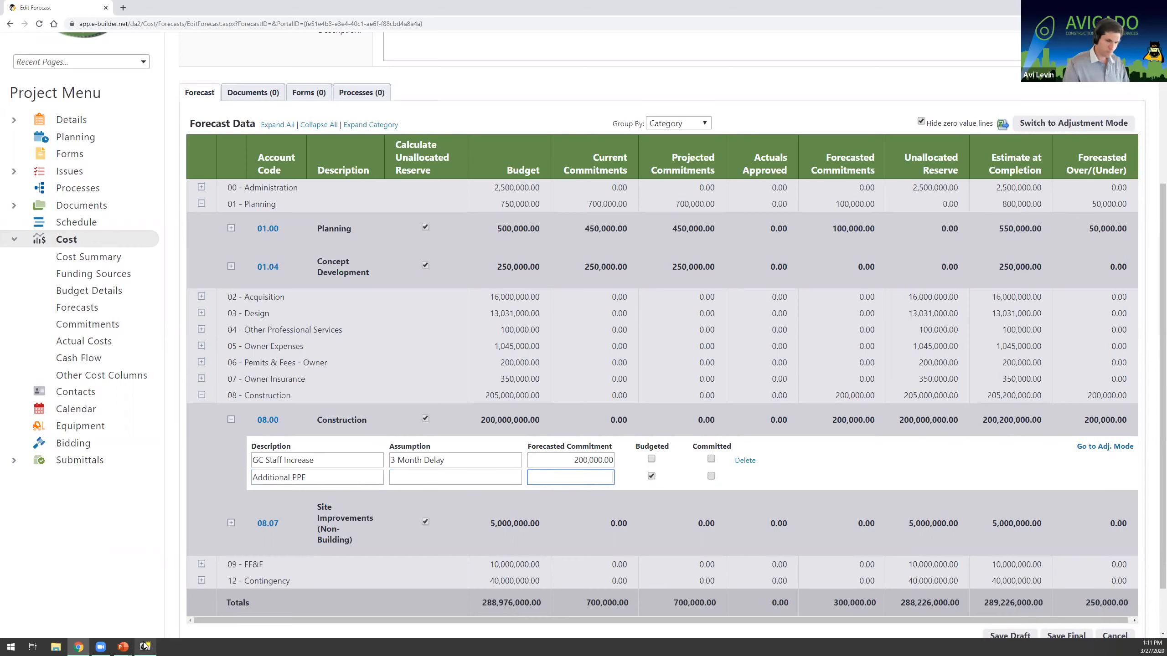
type("100000")
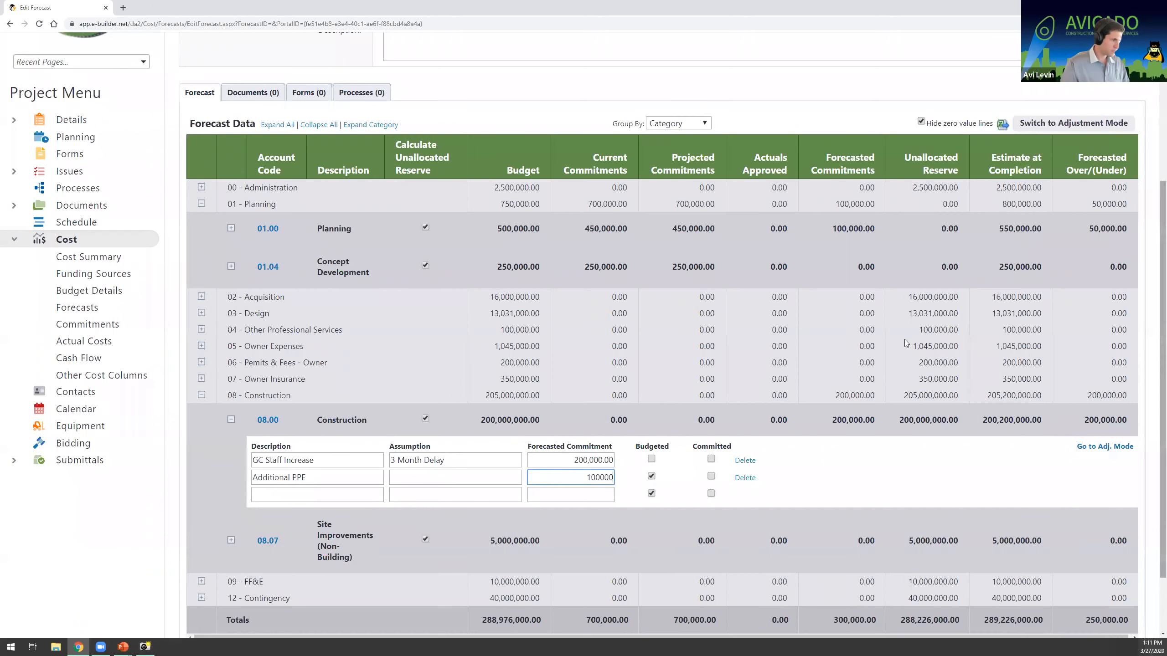
left_click(682, 480)
left_click(651, 476)
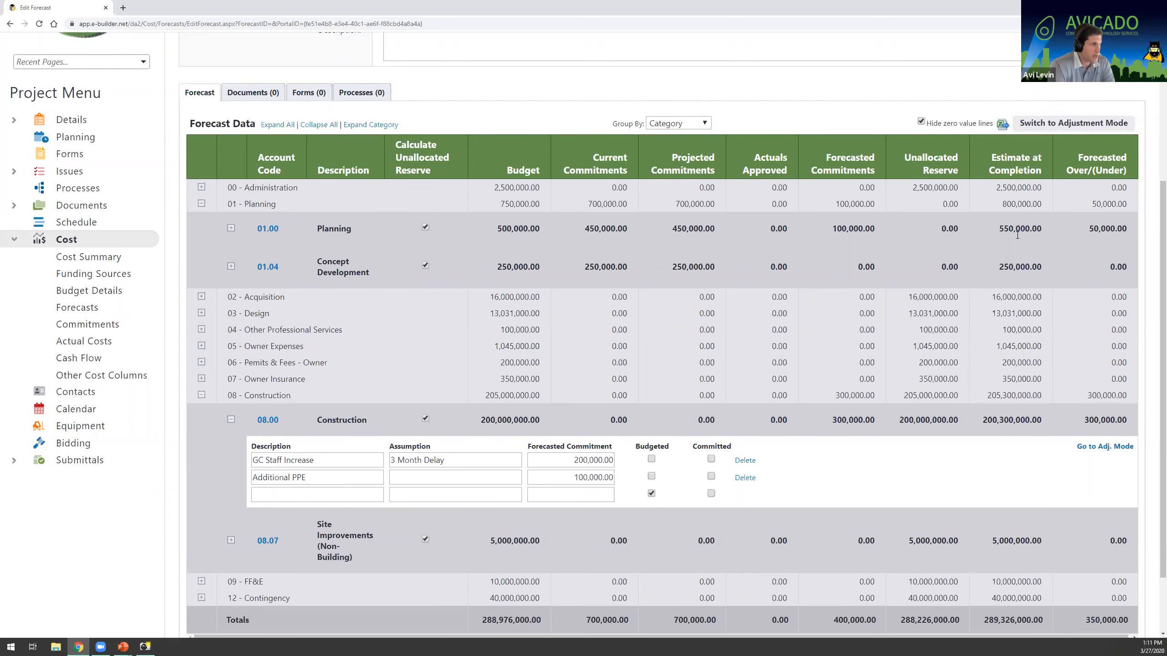
- Collapse account 08.00 and the expanded Construction and Planning categories so only category rows remain
scroll(1014, 223, "up", 1)
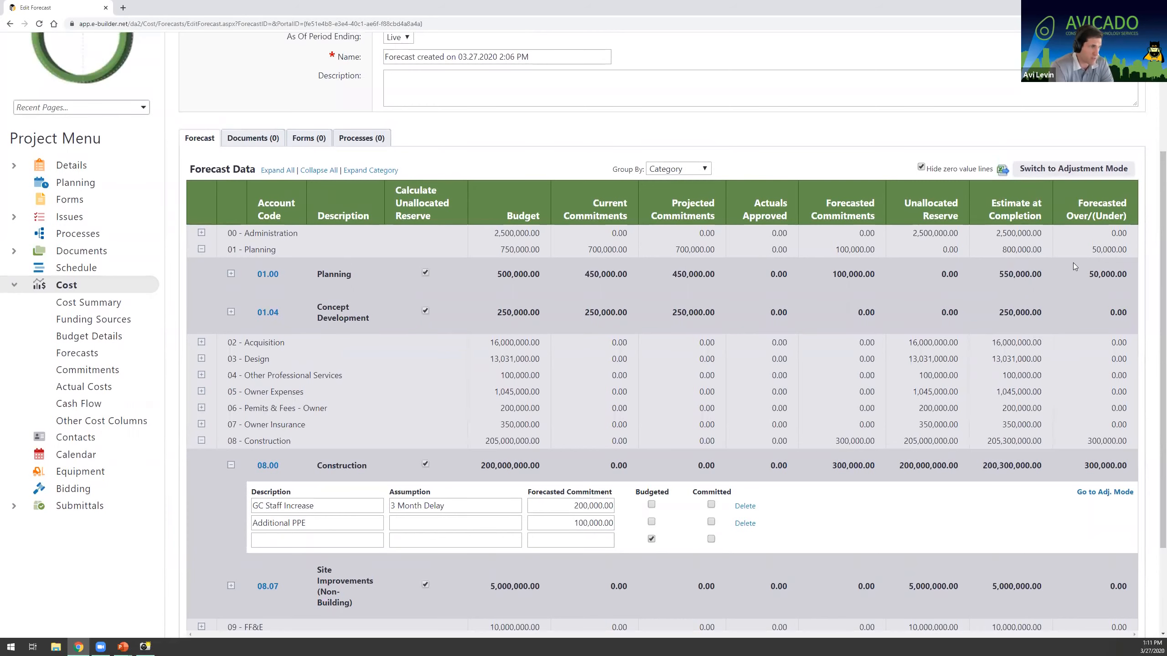
scroll(380, 386, "down", 1)
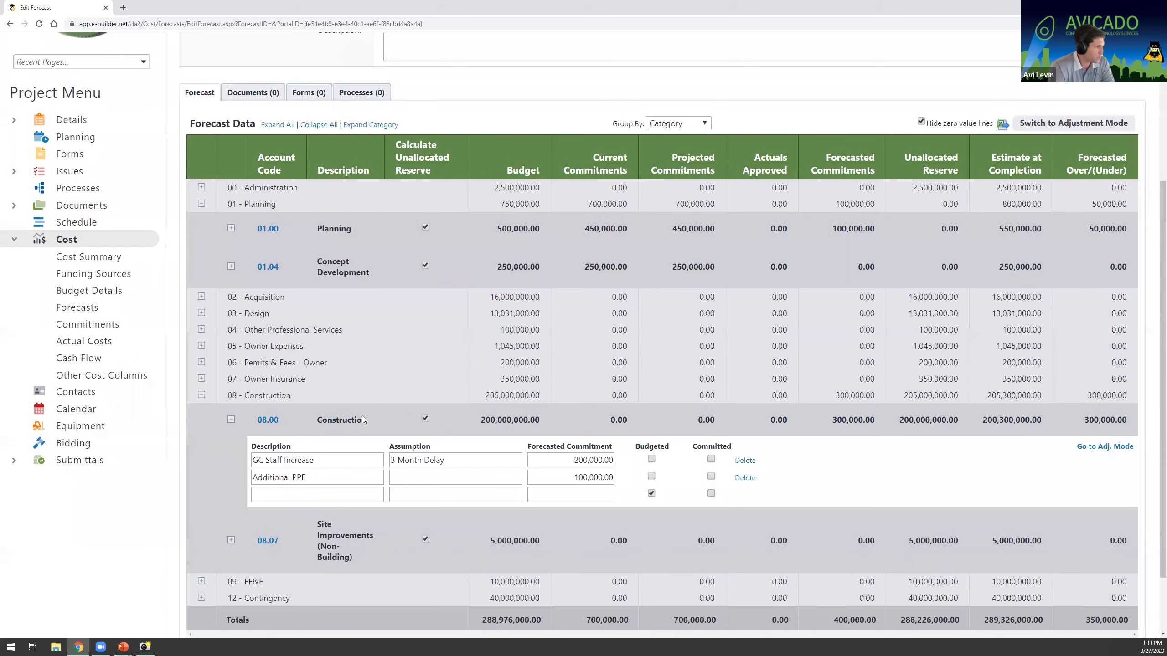
left_click(230, 420)
left_click(201, 396)
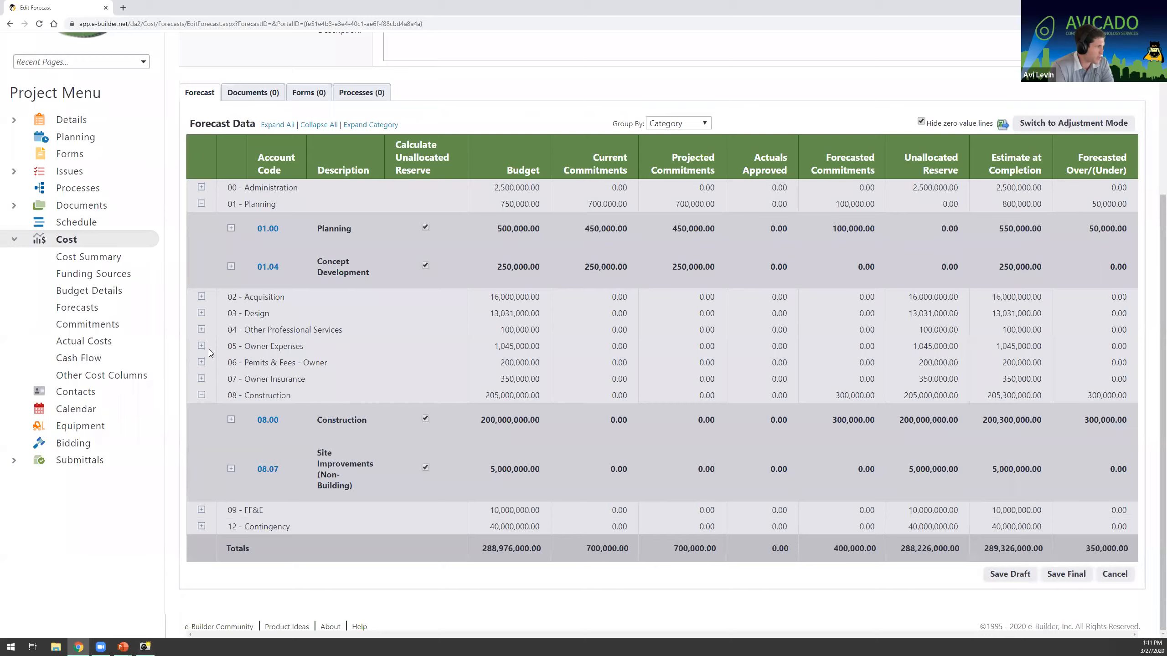
left_click(202, 304)
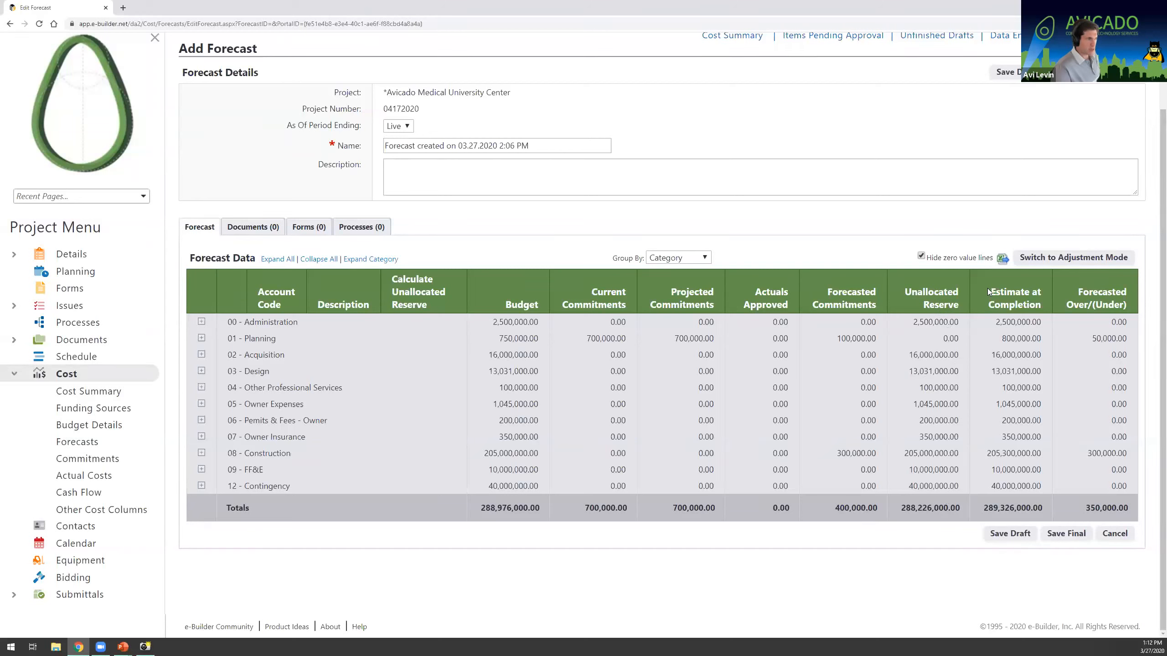
- Examine the forecast's total estimate at completion and total forecasted over/(under)
left_click_drag(983, 508, 994, 508)
left_click(1086, 511)
left_click_drag(1102, 506, 1123, 508)
left_click(857, 143)
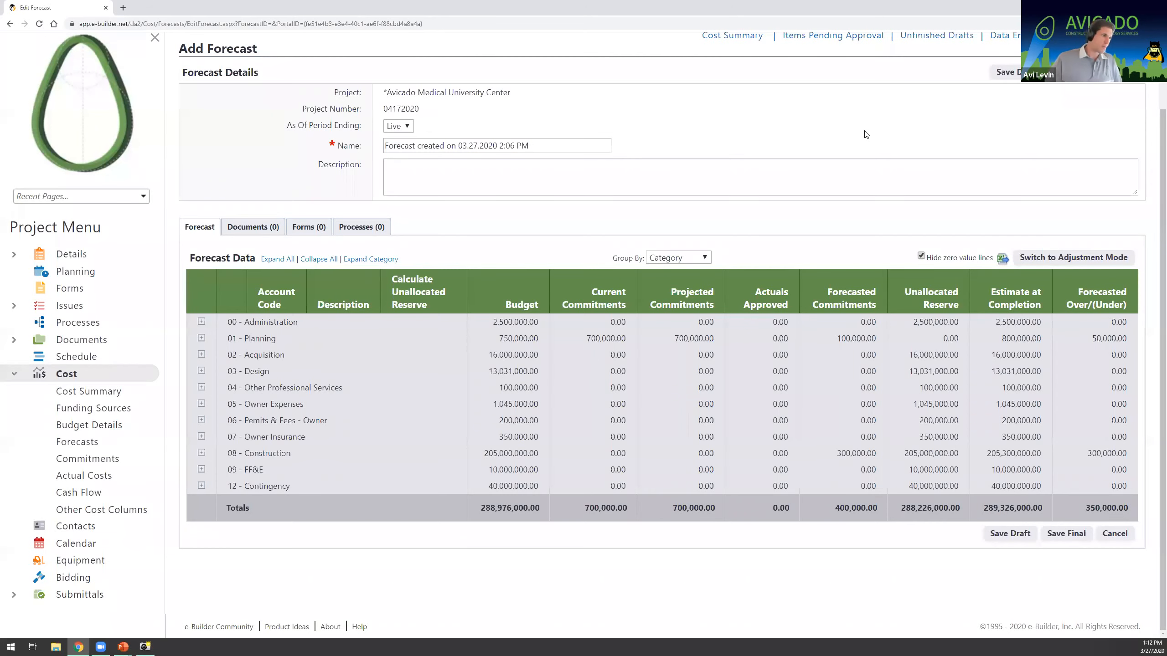
- Save the forecast as final together with a snapshot of the current forecast
scroll(1036, 124, "up", 1)
left_click(1074, 118)
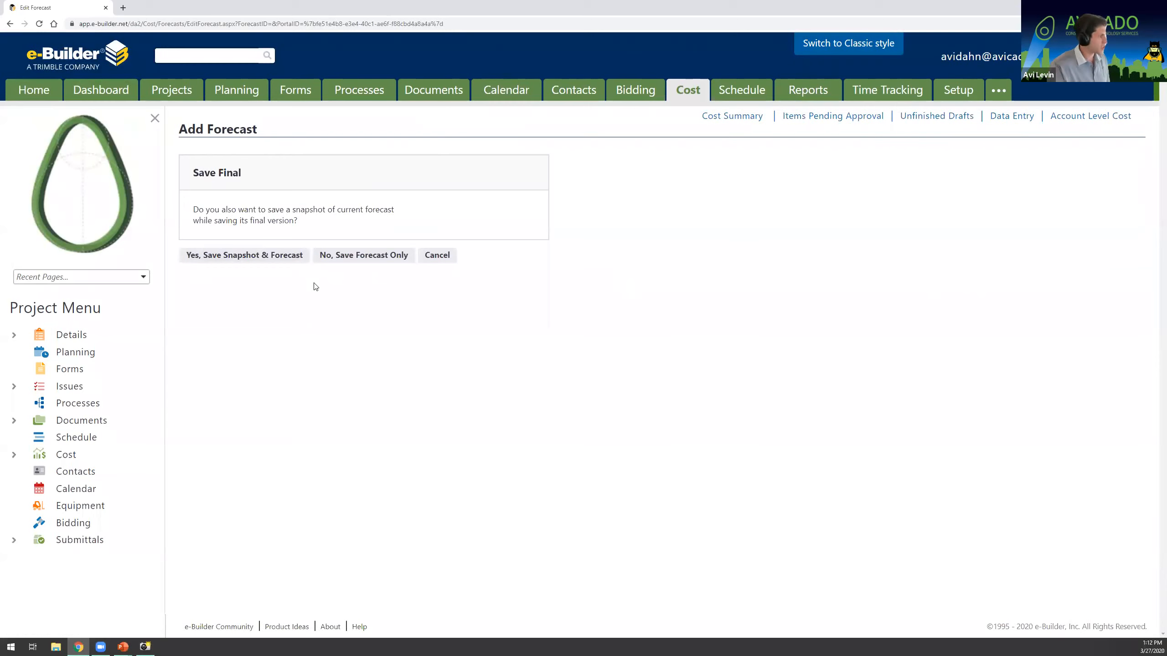
left_click(282, 259)
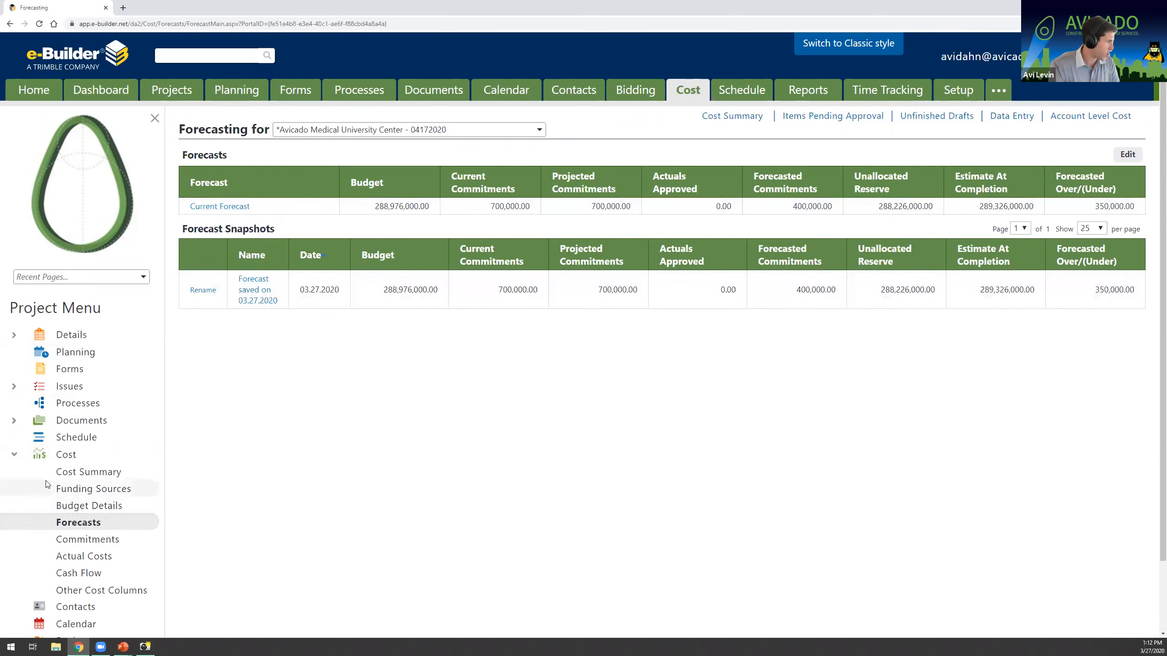
- Open the project's cost summary and check the total forecasted over/(under)
left_click(77, 477)
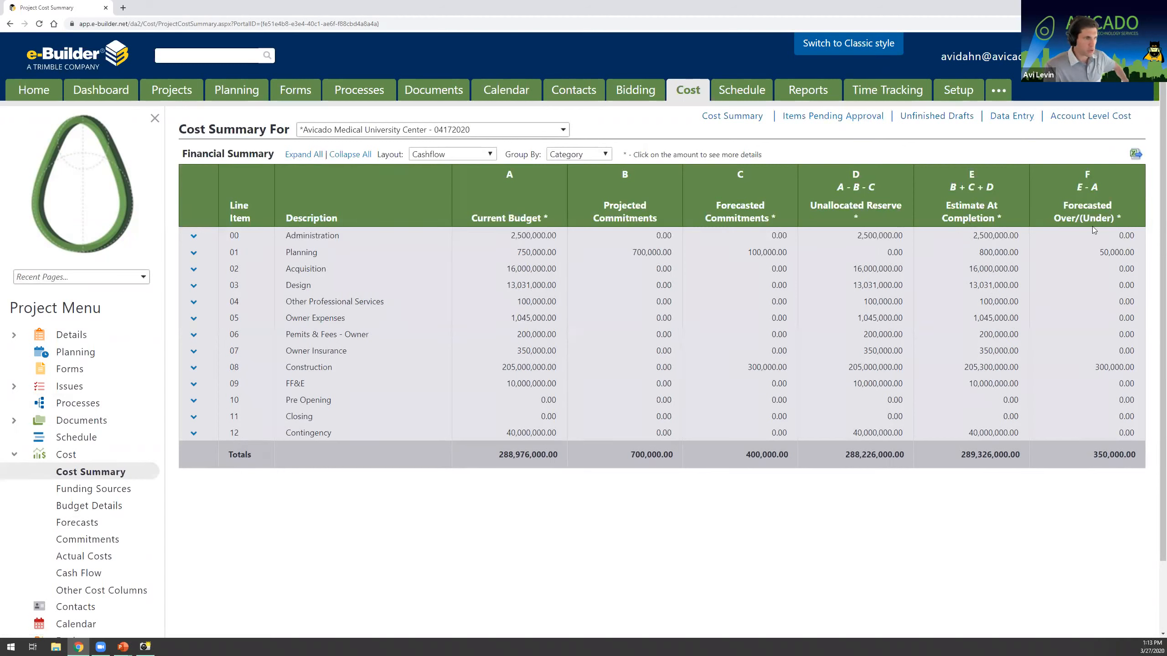
left_click_drag(1094, 461, 1144, 473)
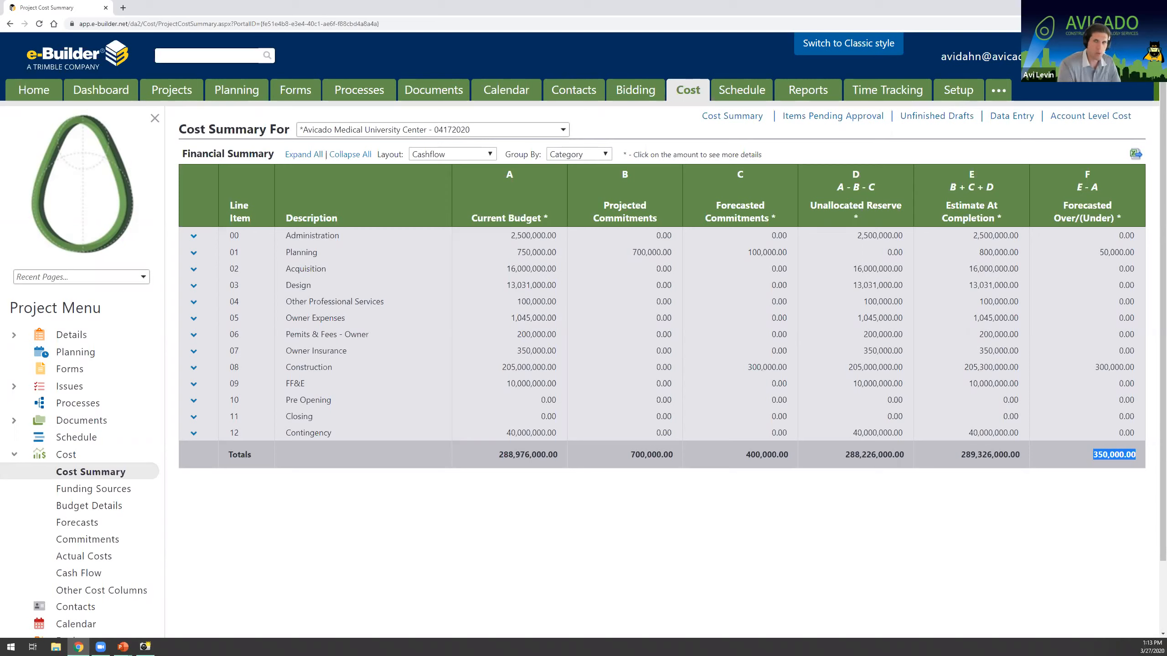
key("alt+Tab")
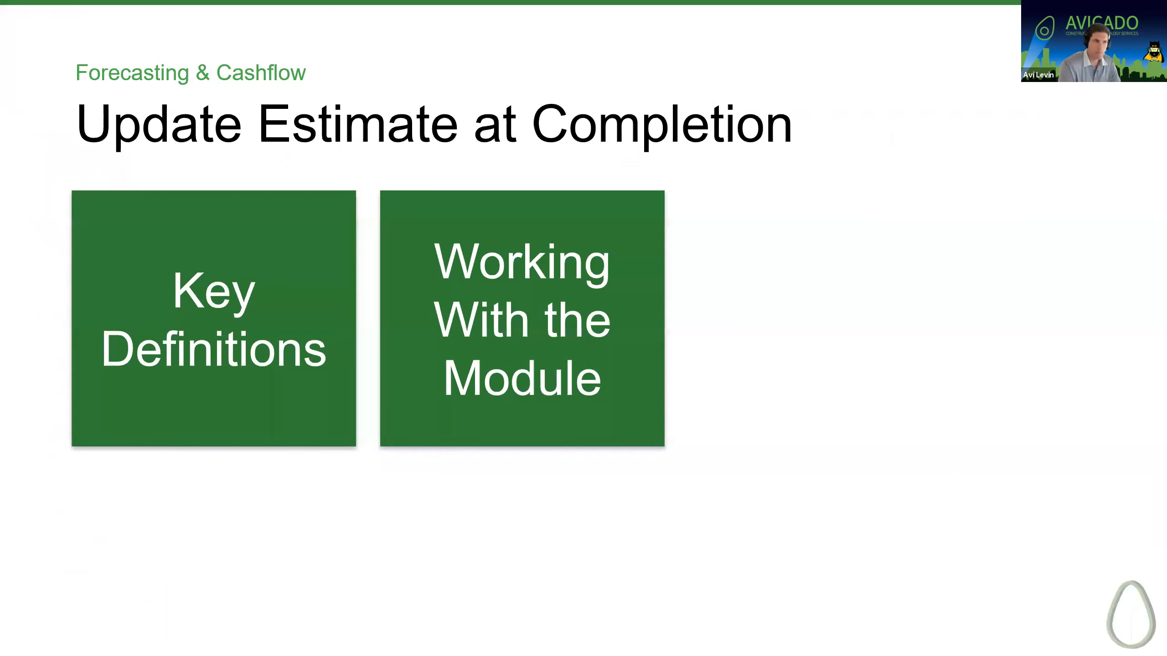
key("Right")
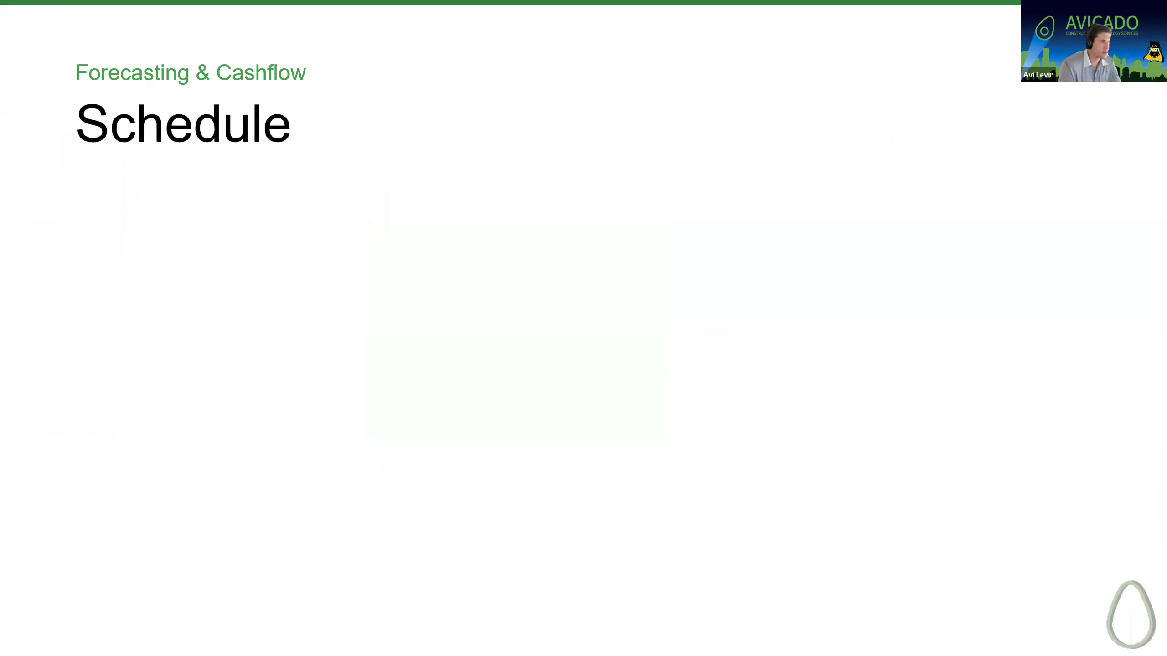
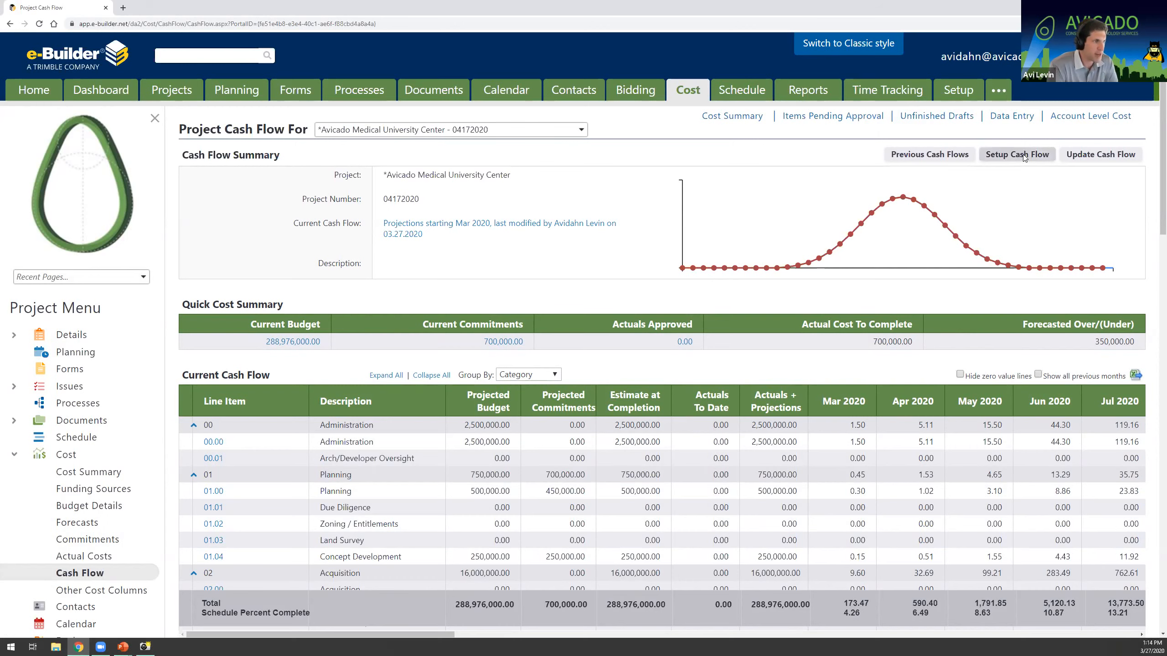
- Open the project's cash flow setup and examine the cash flow curve and schedule link type of the line items
left_click(1034, 157)
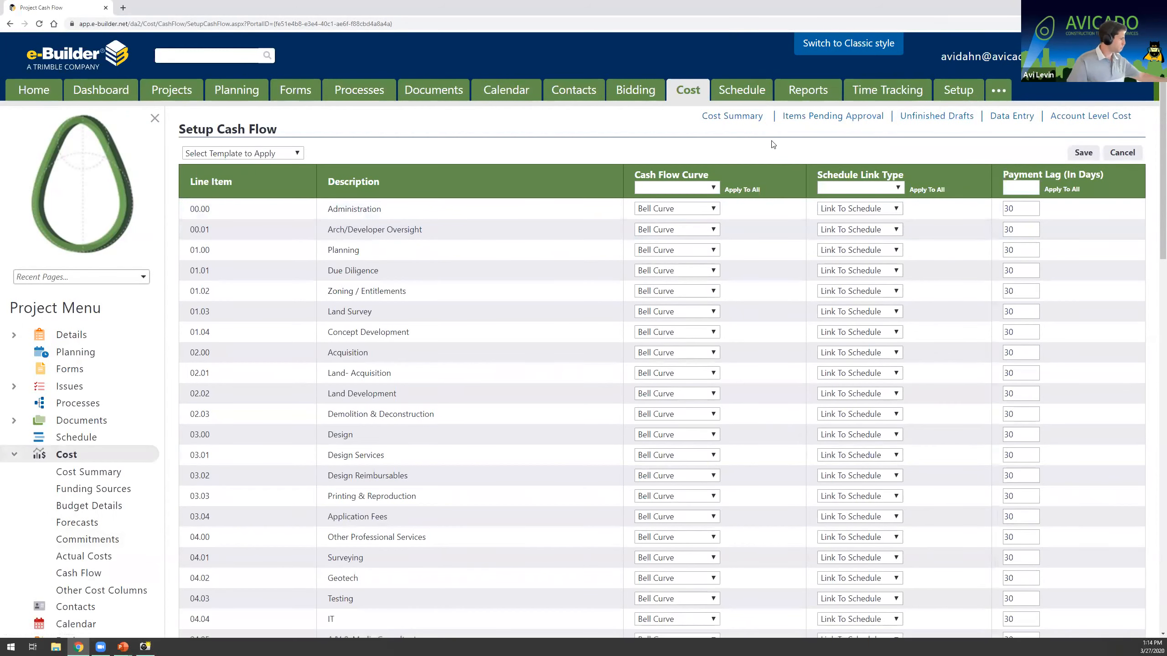
scroll(785, 138, "down", 1)
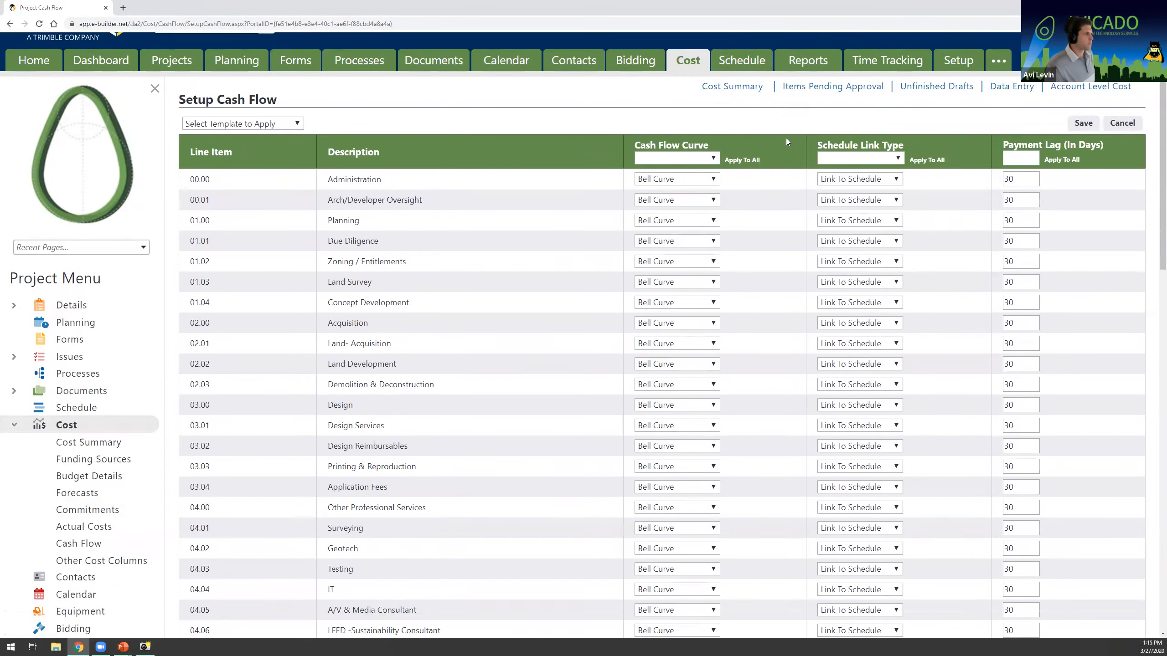
scroll(735, 143, "up", 1)
scroll(721, 232, "down", 3)
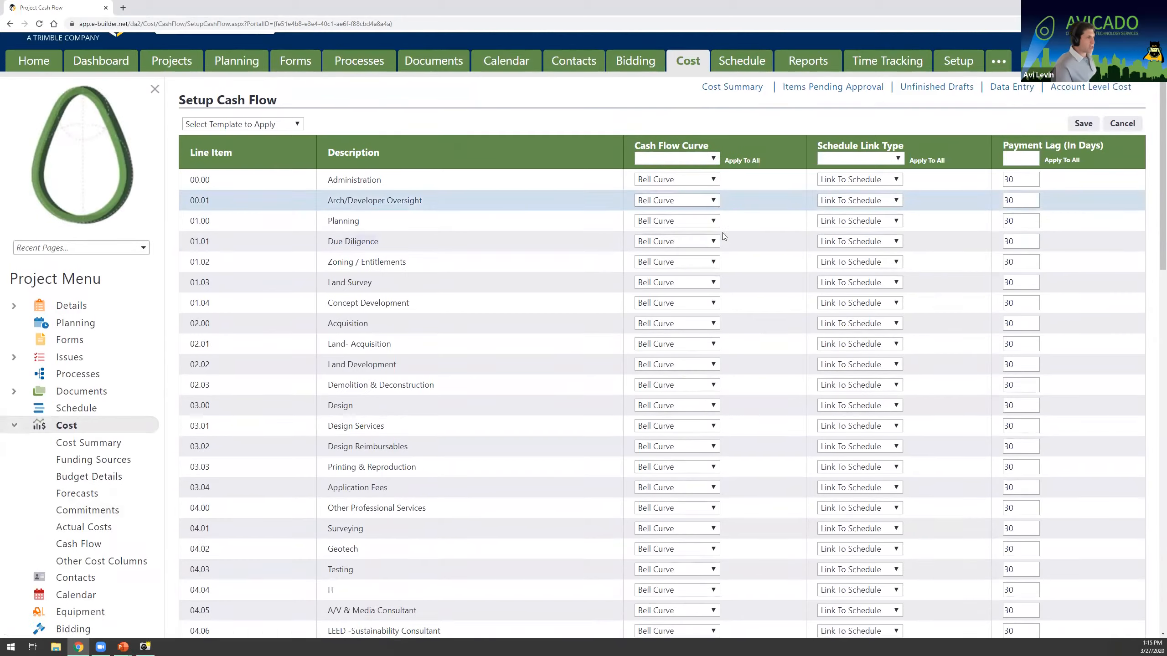
scroll(723, 227, "up", 2)
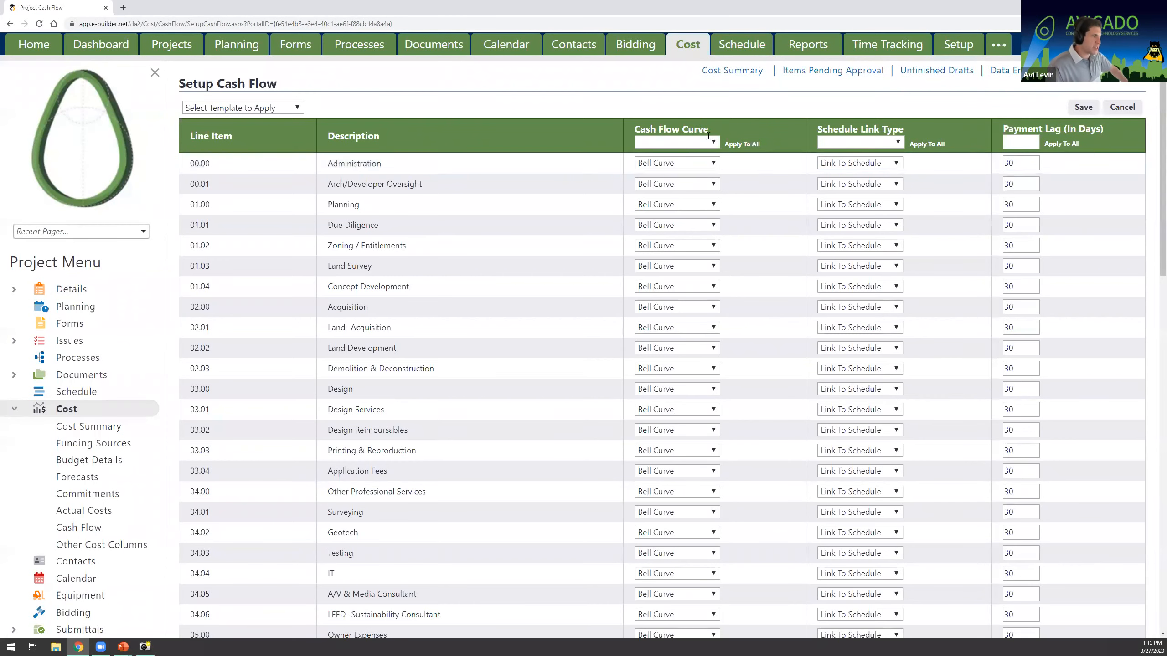
scroll(685, 207, "up", 1)
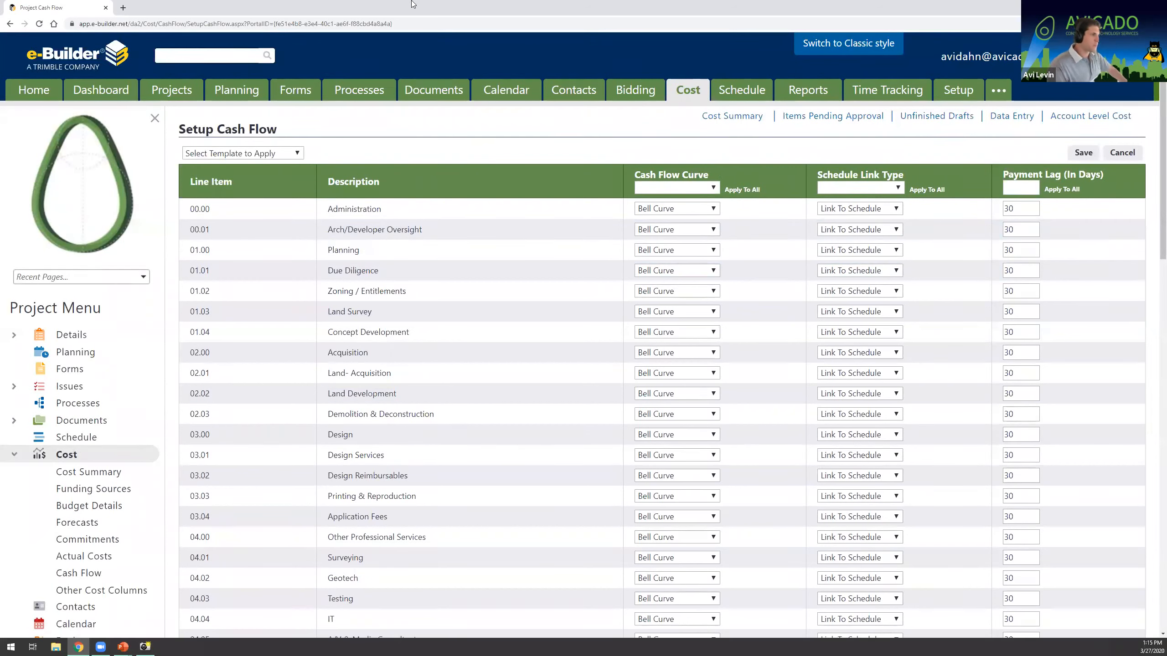
left_click_drag(820, 173, 925, 178)
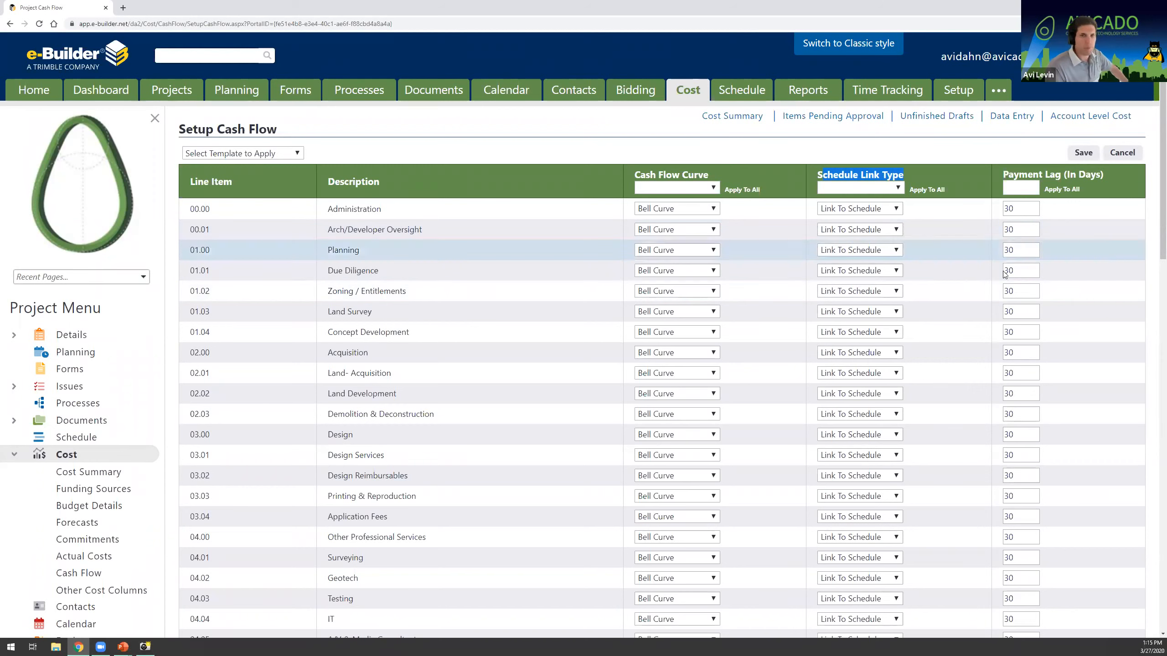
- Review the schedule link options and apply the schedule link type Link To Project to all cash flow line items
left_click(896, 209)
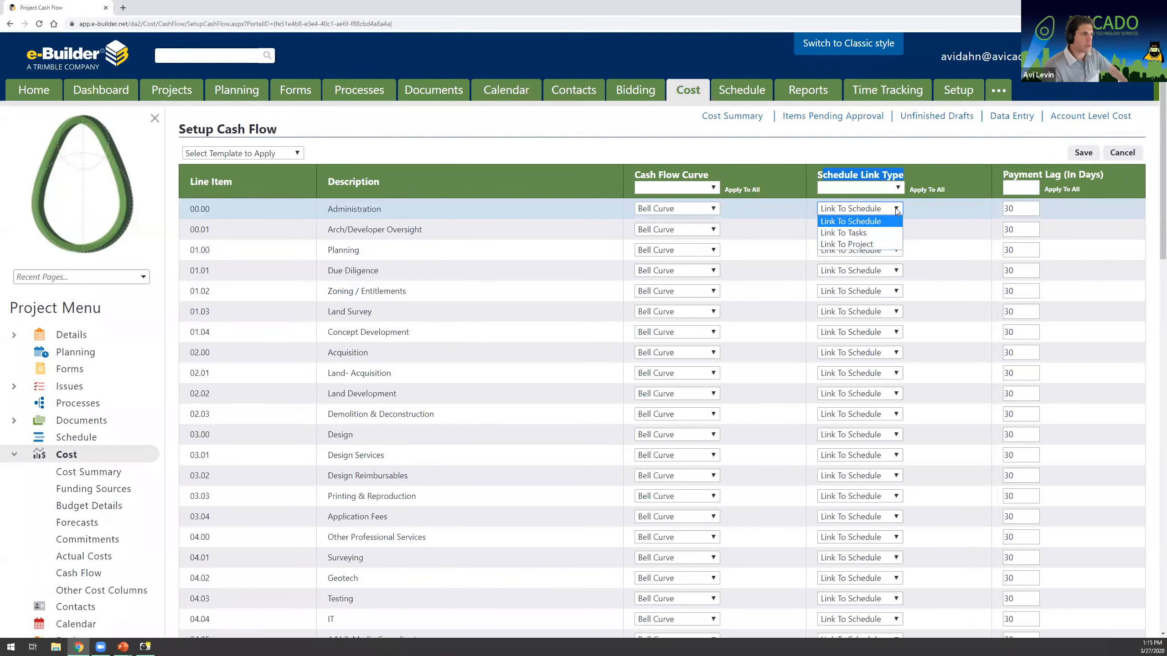
left_click(891, 169)
left_click(890, 189)
left_click(881, 232)
left_click(931, 190)
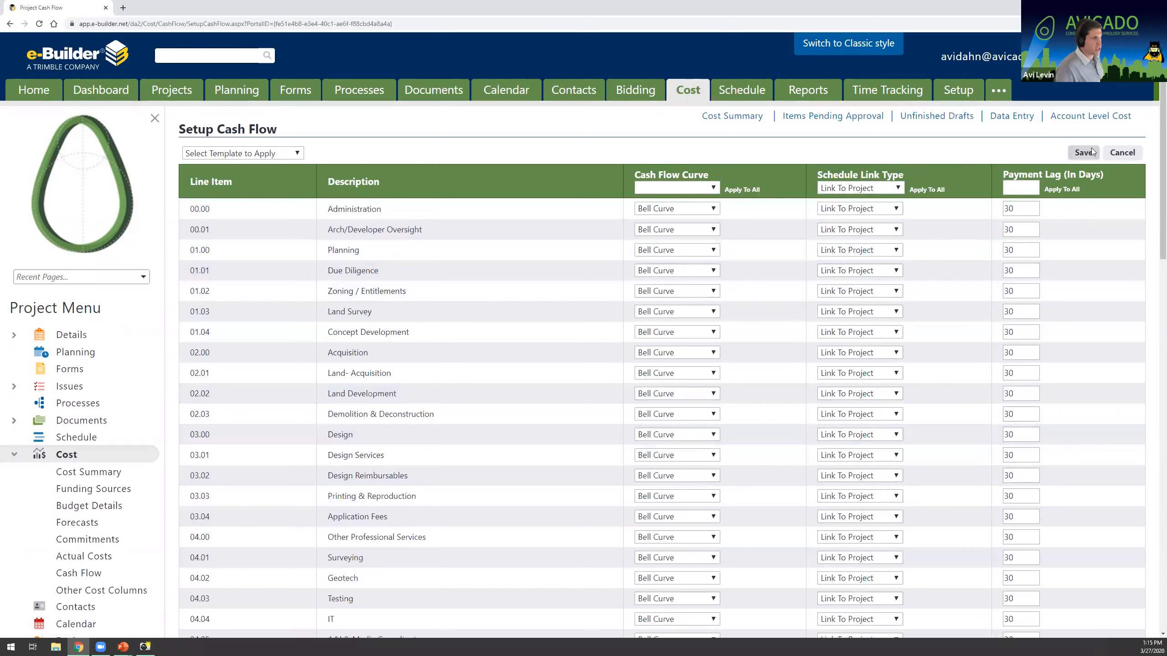
- Open the project's details in a separate tab, set the target date to 09.01.2023 and save the project
right_click(68, 339)
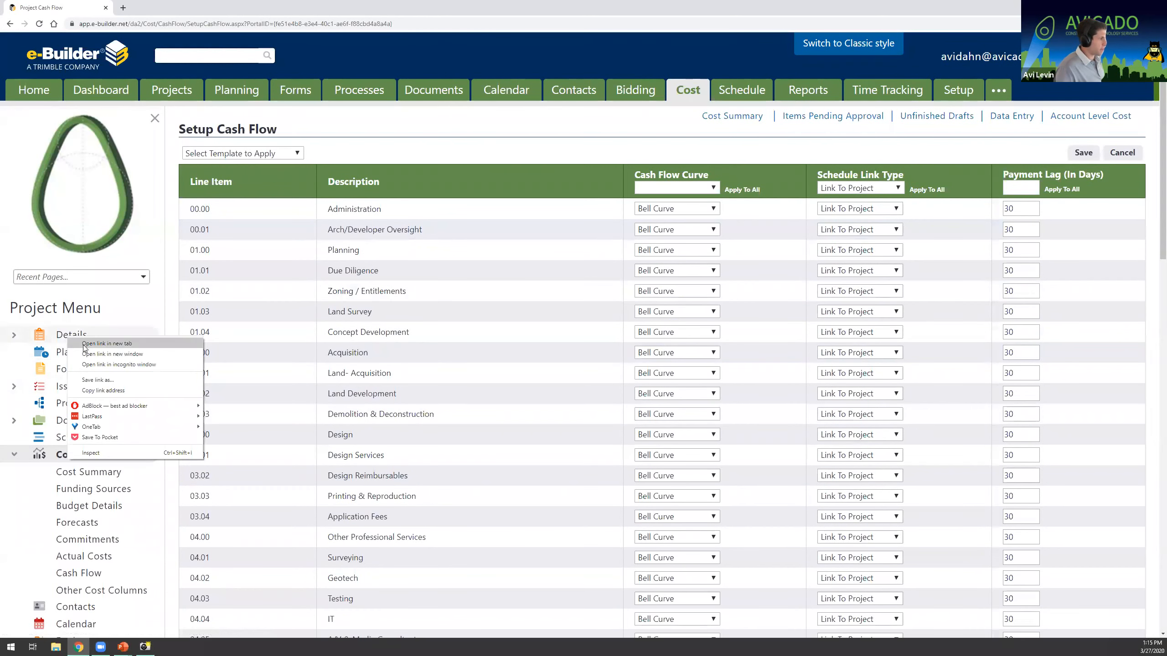
left_click(84, 344)
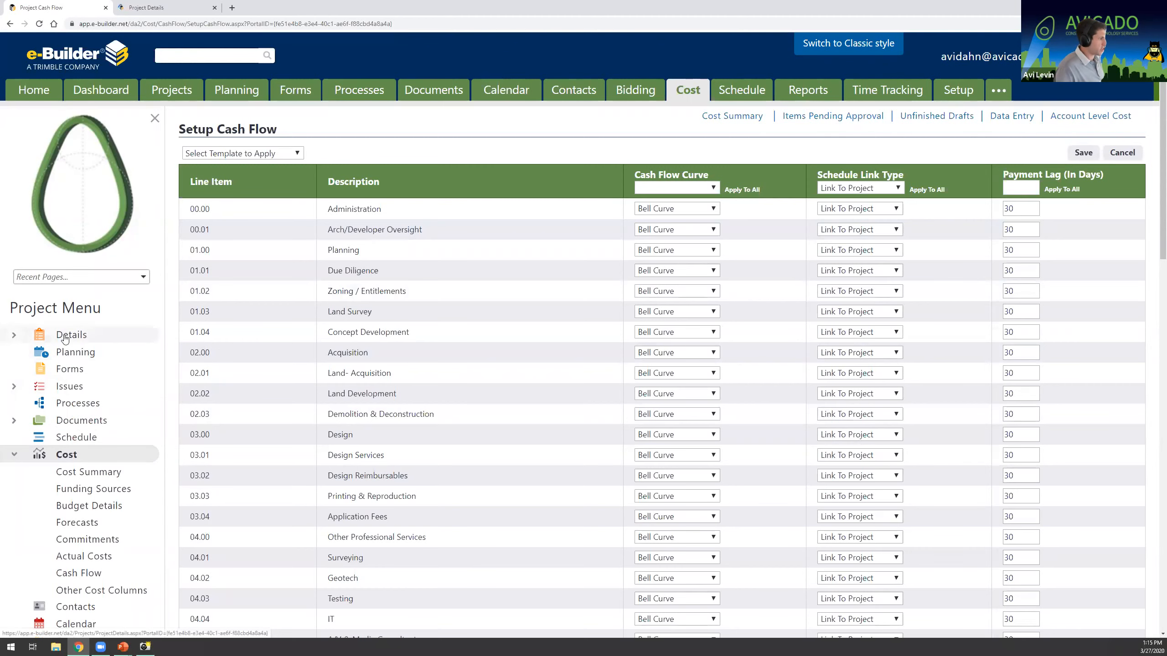
left_click(151, 8)
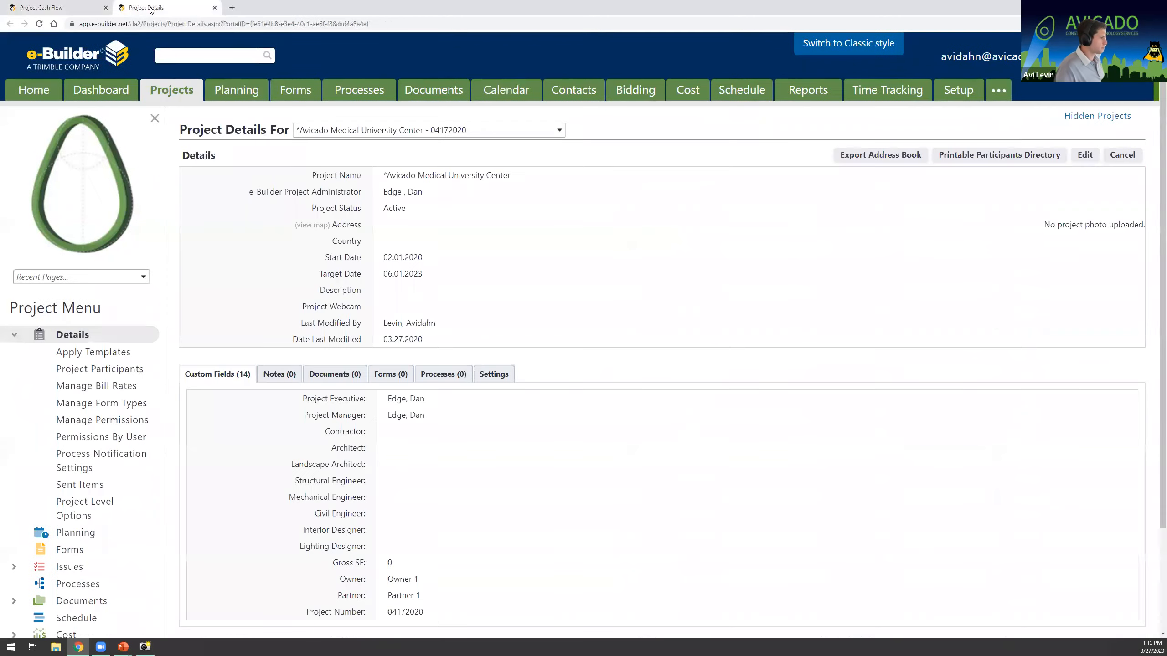
left_click(1084, 155)
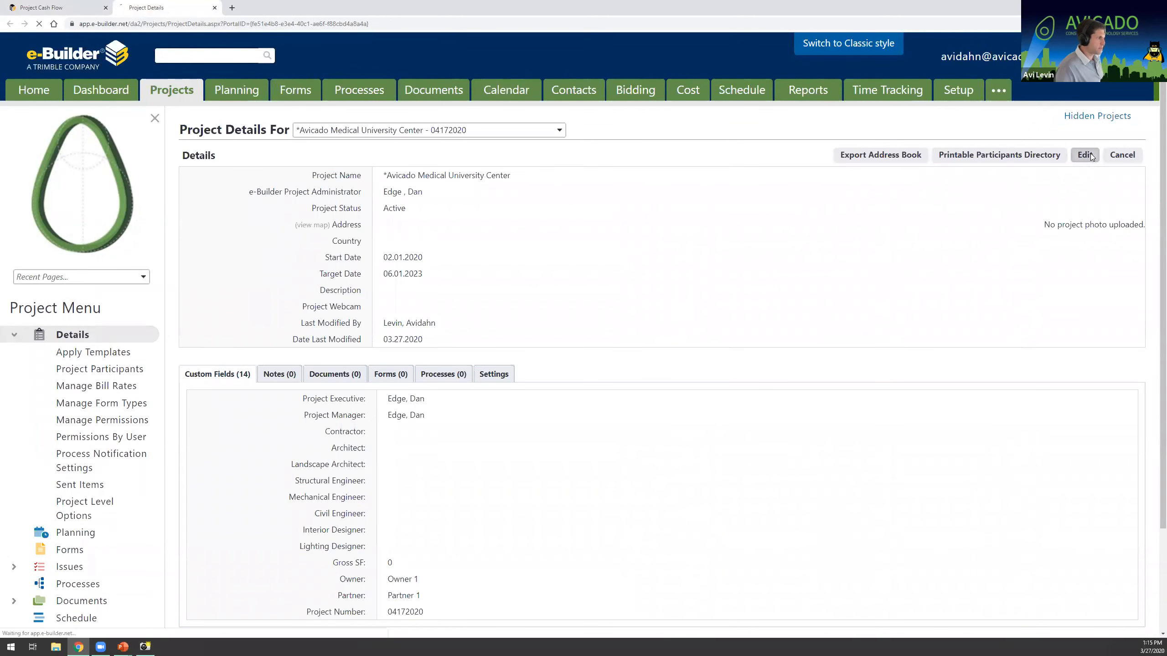
scroll(415, 371, "down", 1)
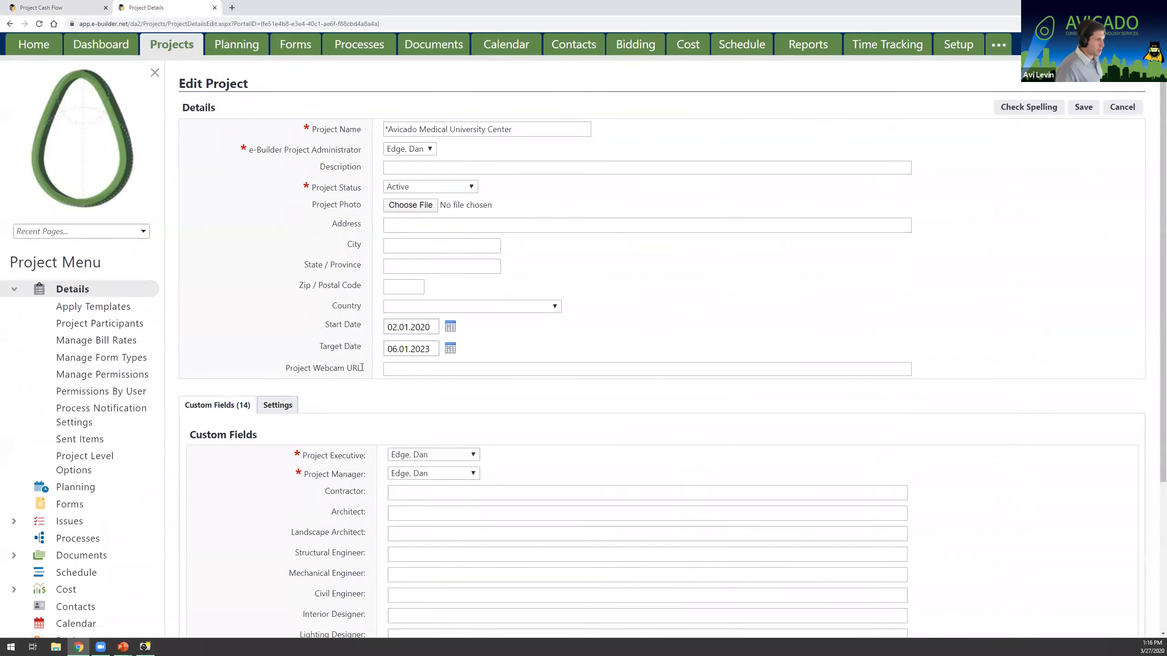
double_click(406, 351)
left_click(399, 350)
key("BackSpace")
type("9")
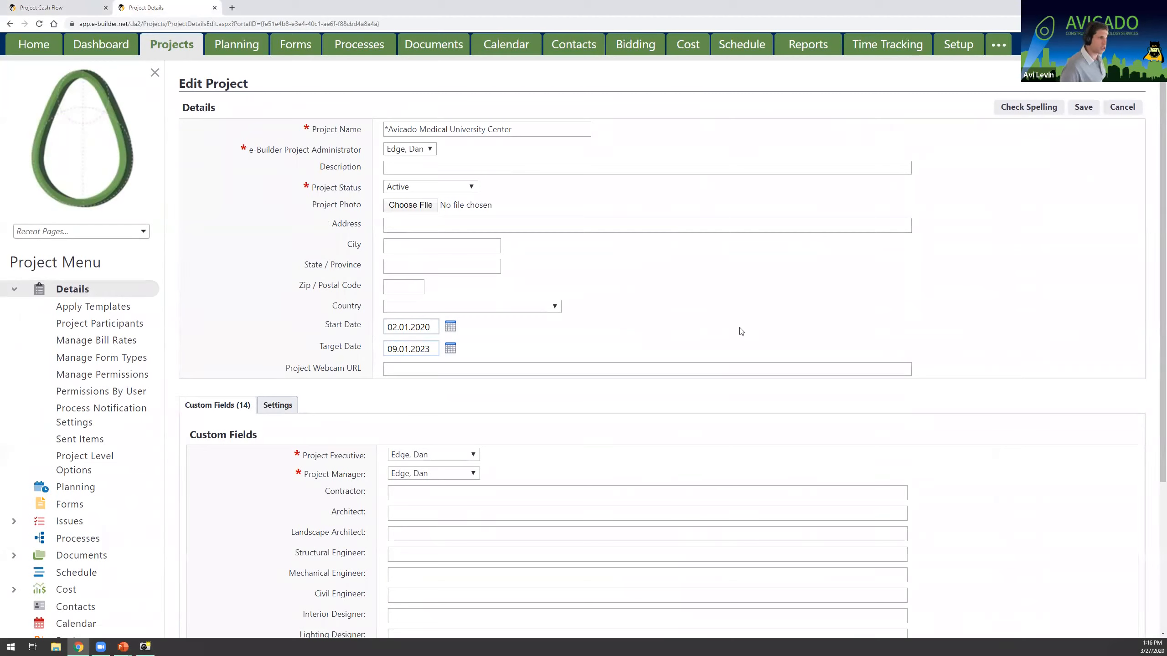
left_click(1092, 110)
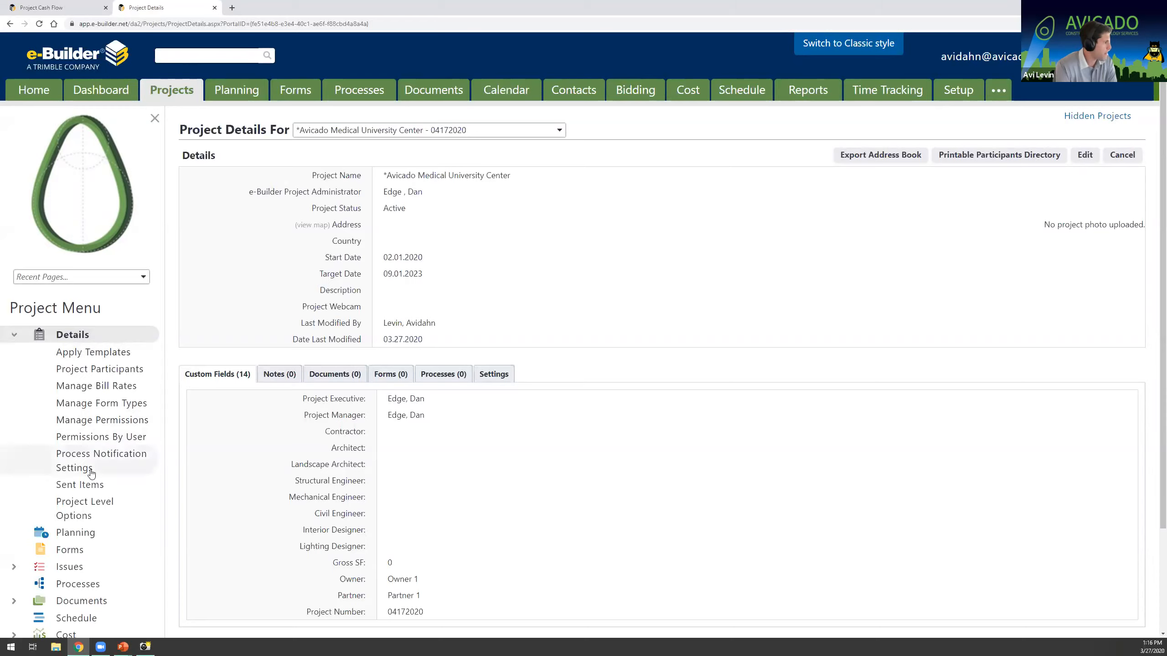
- Return to the cash flow setup and apply the schedule link type Link To Schedule to all line items
scroll(89, 474, "down", 1)
scroll(80, 451, "up", 1)
left_click(43, 10)
left_click(875, 189)
left_click(875, 213)
left_click(927, 190)
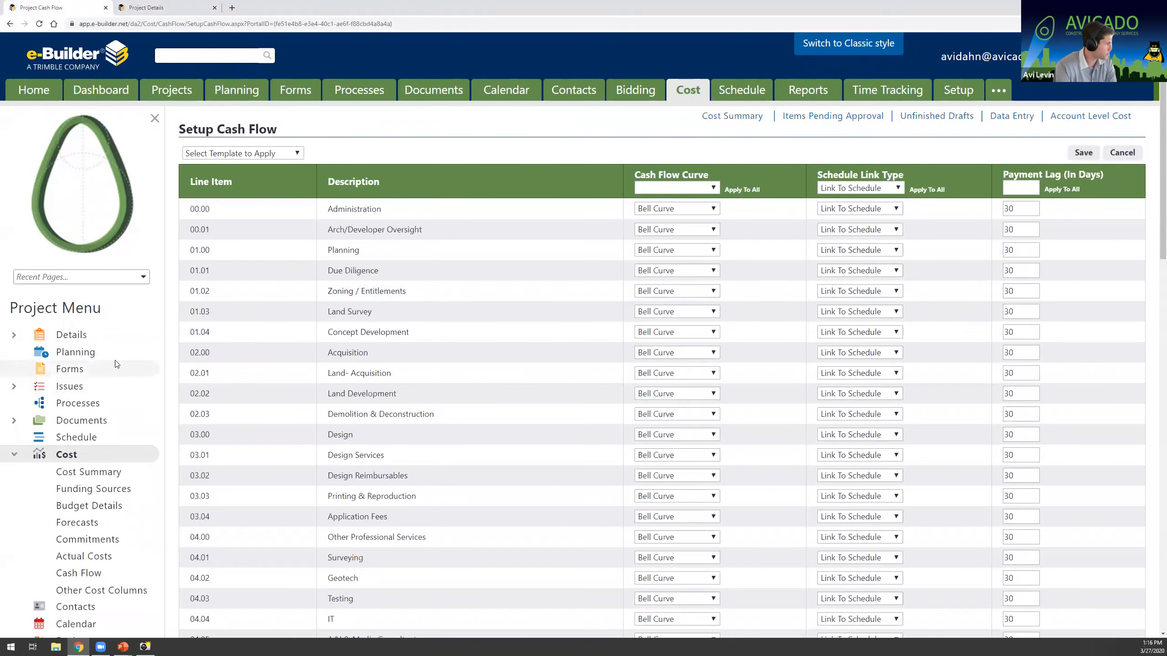
- Open the project schedule in a separate tab and examine the collapsed phases with their start and finish dates
scroll(115, 364, "down", 3)
right_click(75, 302)
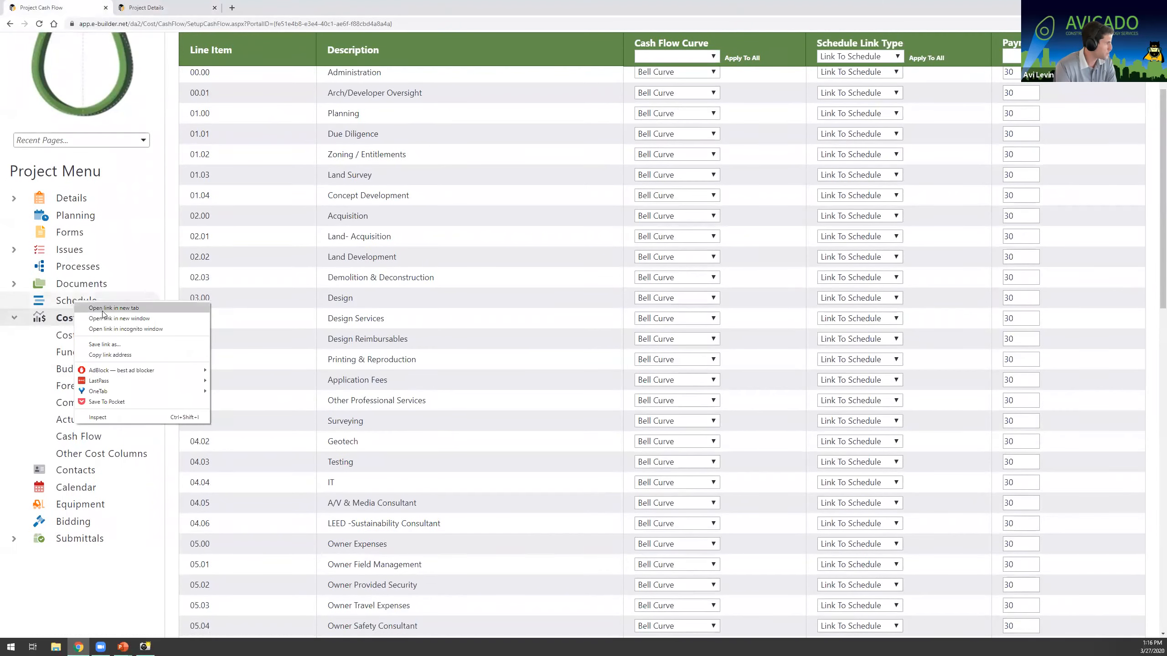
left_click(114, 308)
key("ctrl+Tab")
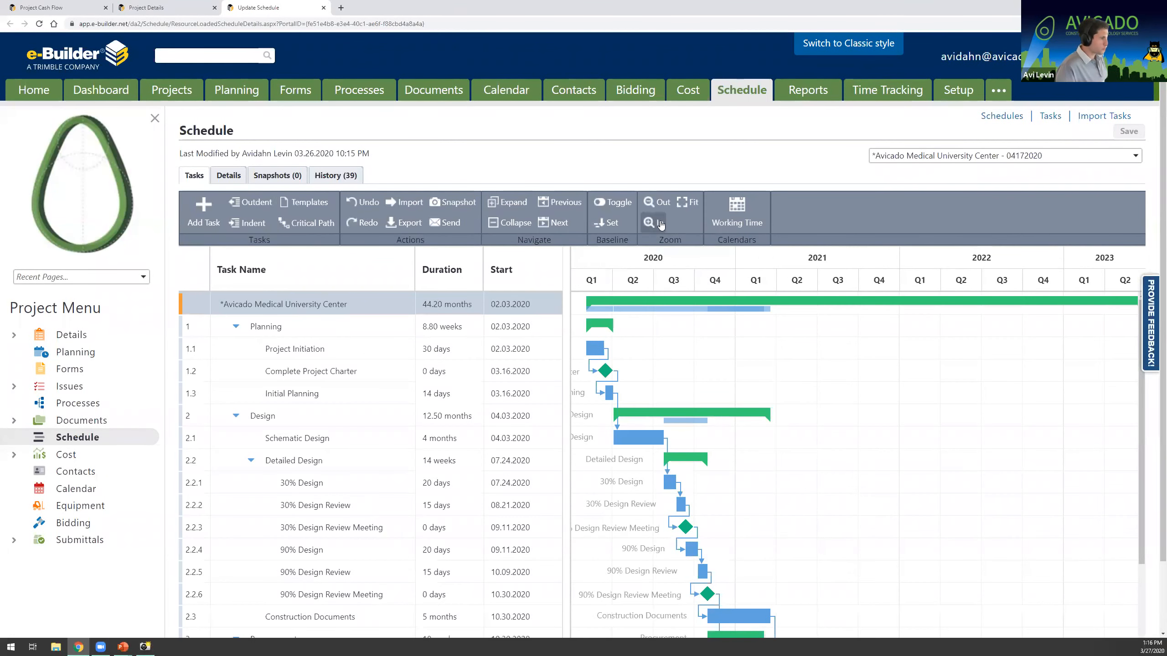
left_click(512, 223)
scroll(705, 427, "down", 1)
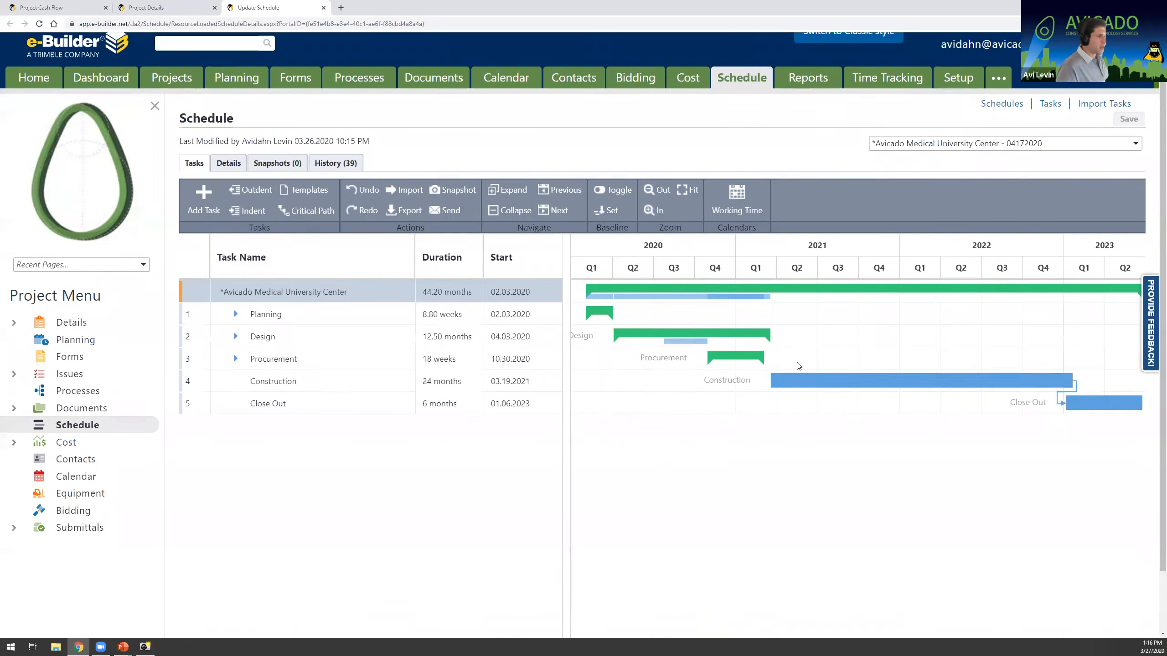
left_click(693, 158)
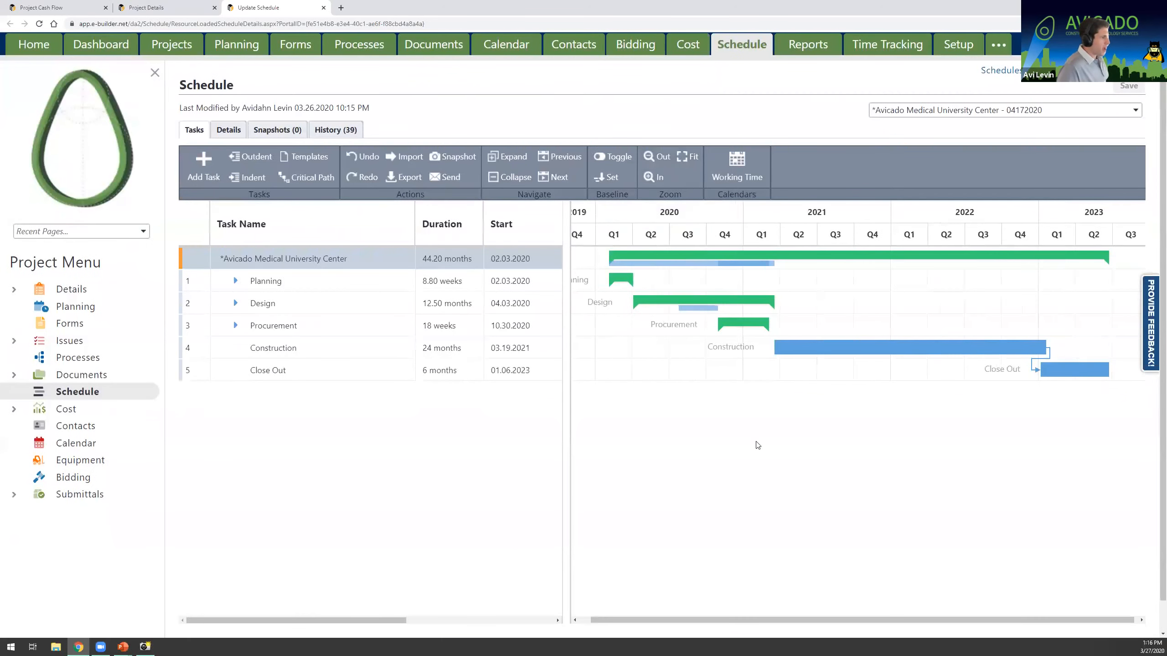
scroll(684, 506, "left", 1)
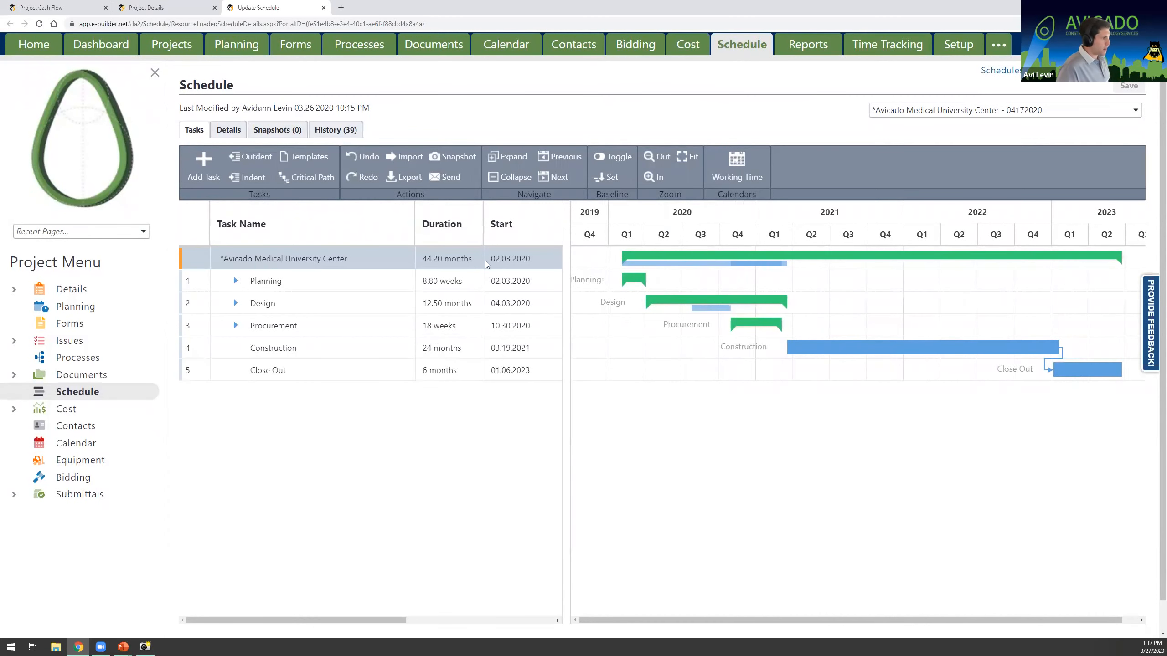
left_click_drag(566, 244, 688, 262)
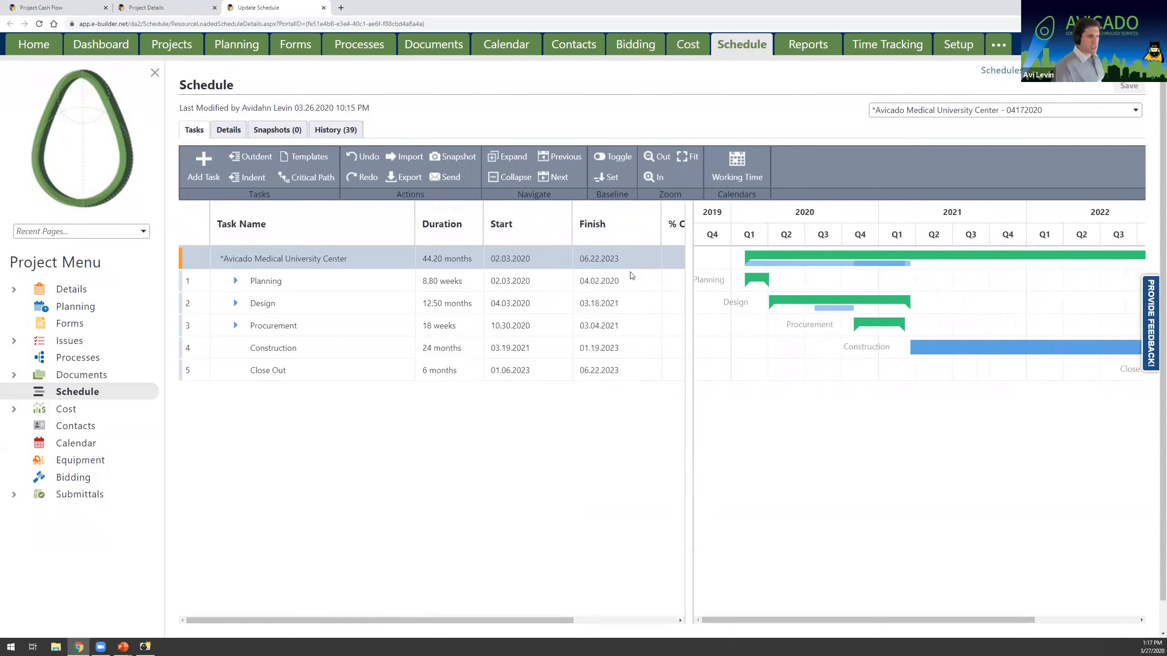
- Expand the Planning phase, set the Project Initiation start date to 05.05.2020 and save the schedule
left_click(235, 285)
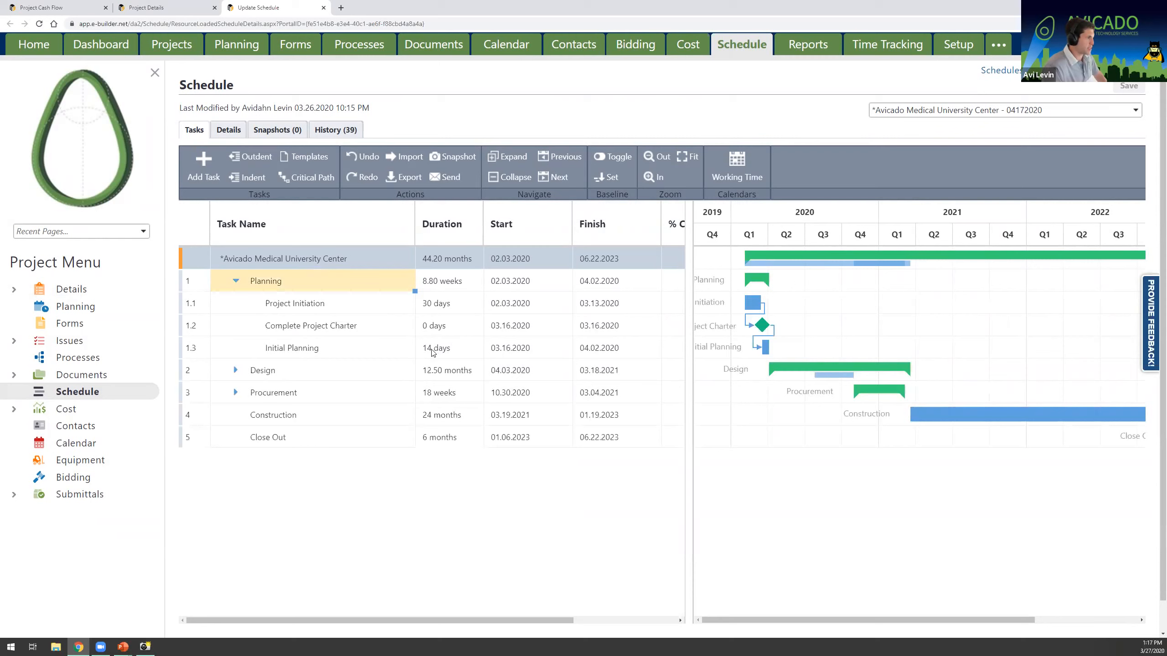
left_click(441, 306)
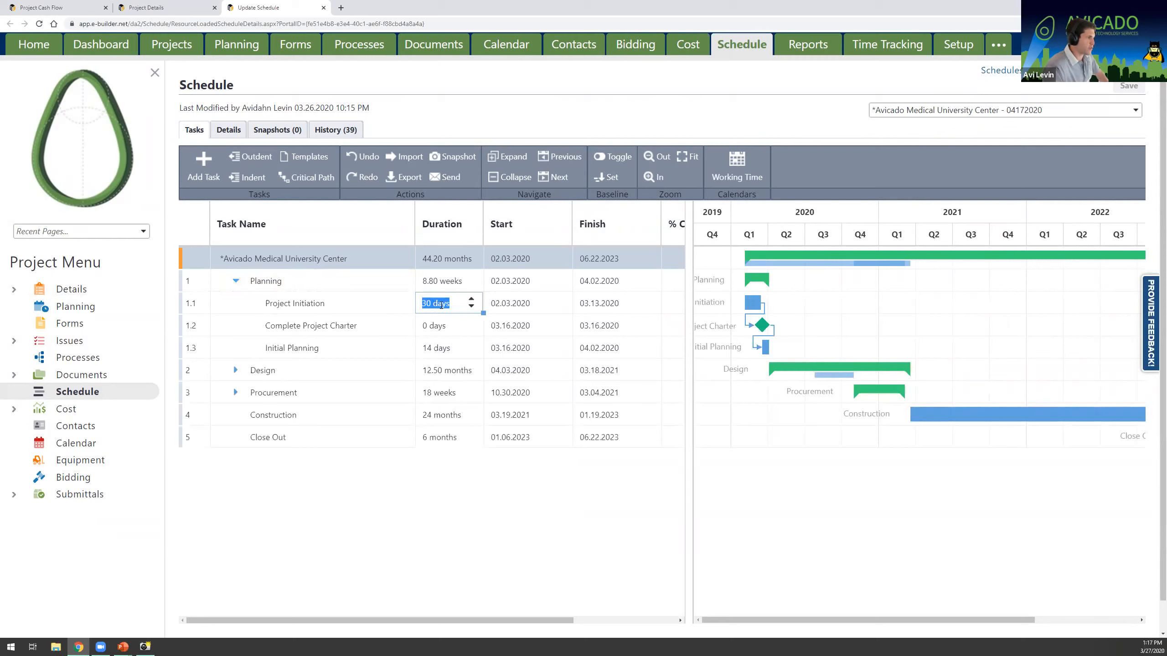
left_click(545, 305)
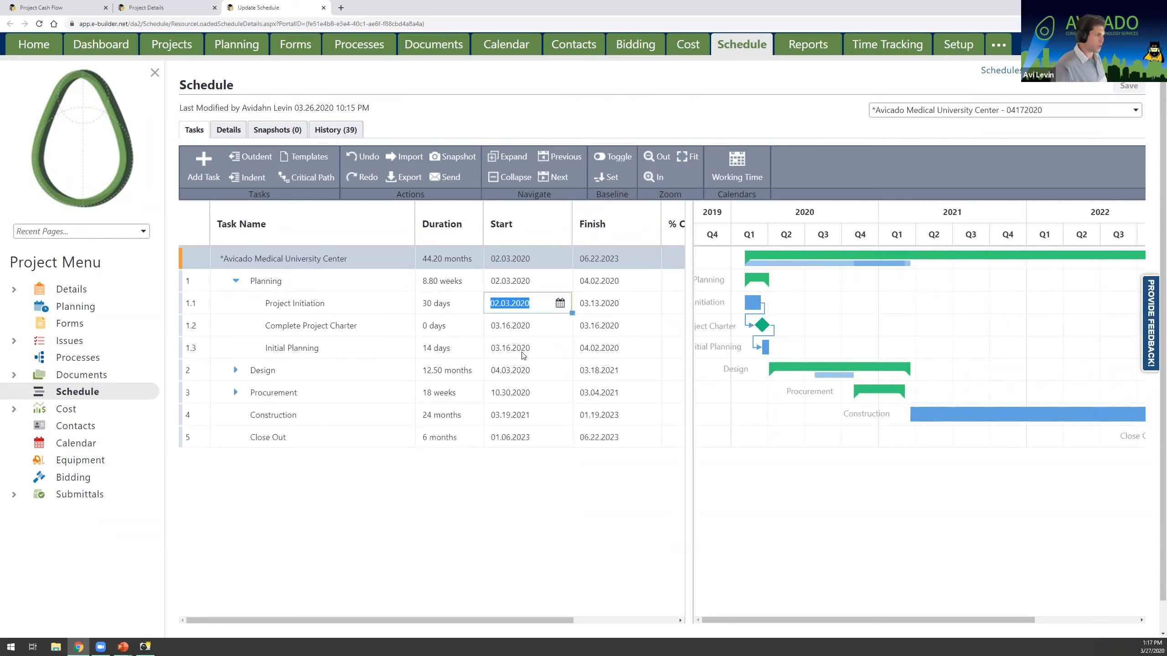
type("05")
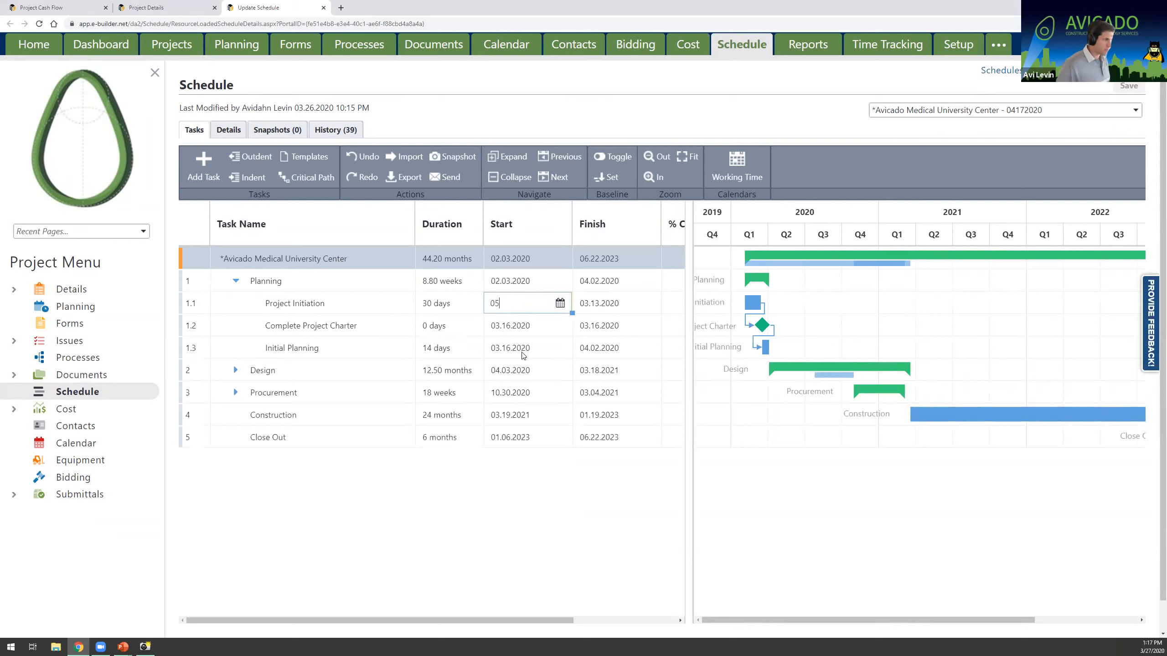
type(".05.2020")
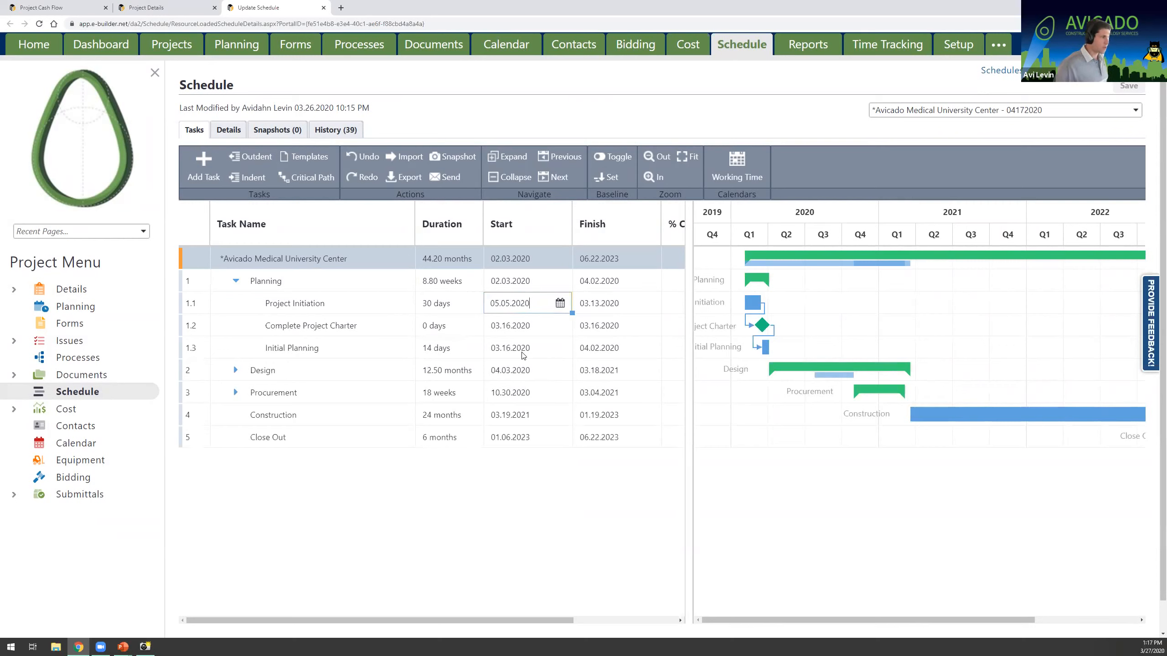
key("Return")
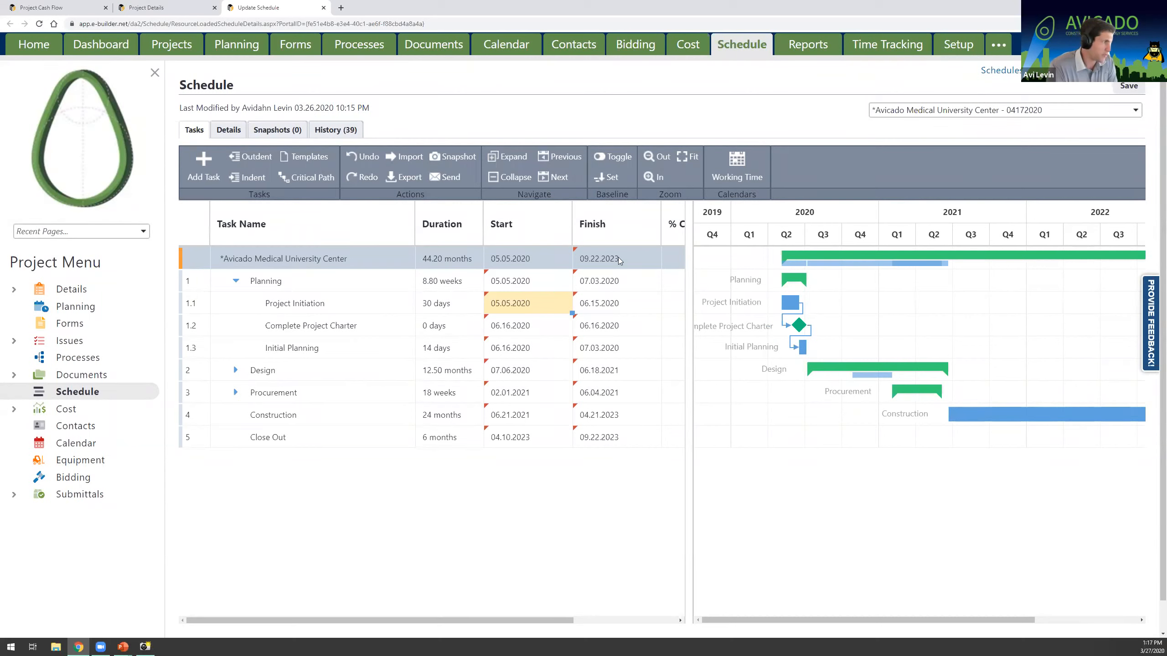
left_click(1133, 87)
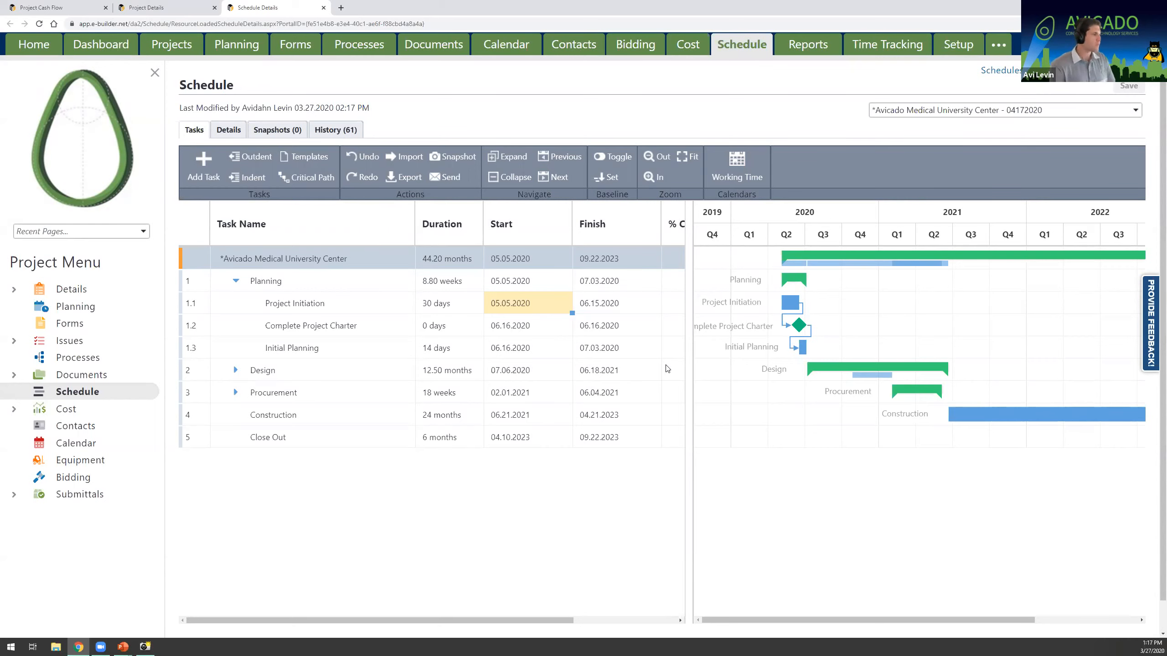
- In the cash flow setup, try Link To Tasks on the Administration line item, reviewing its Task 1 choices, and restore Link To Schedule
left_click(206, 12)
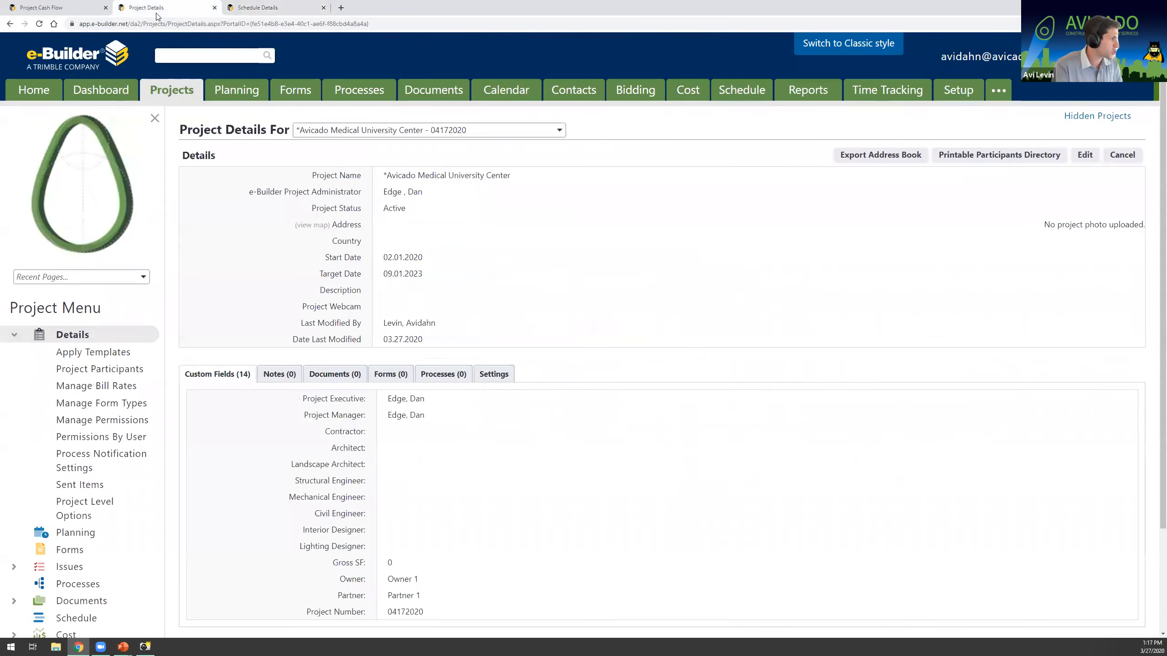
left_click(69, 7)
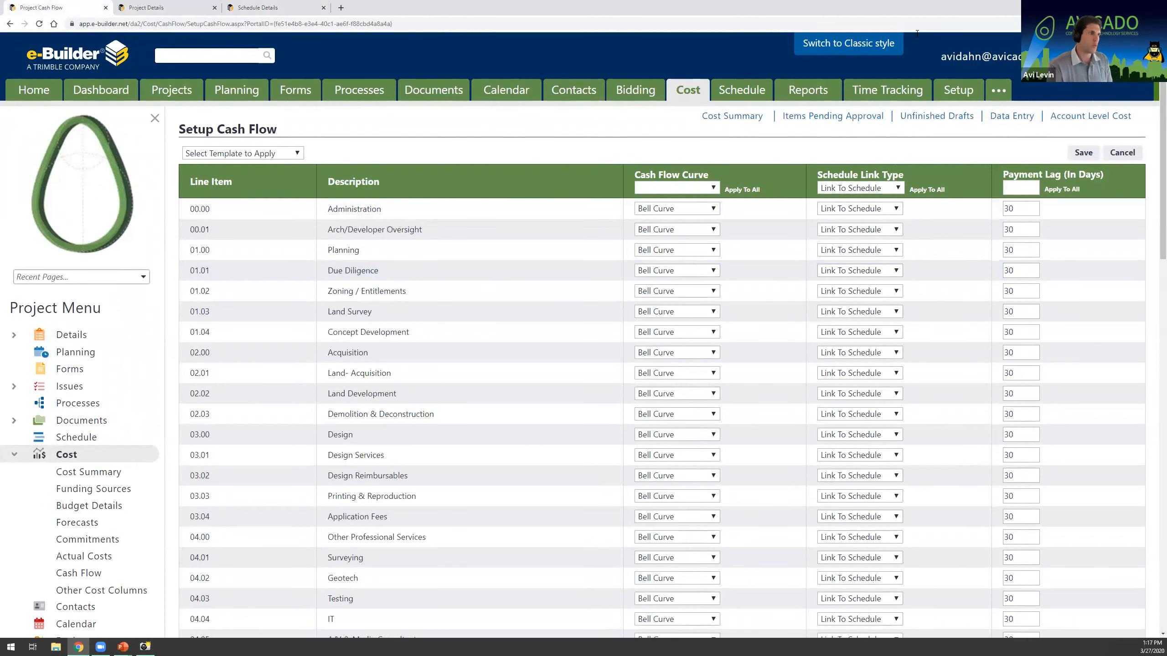
left_click(859, 210)
left_click(867, 229)
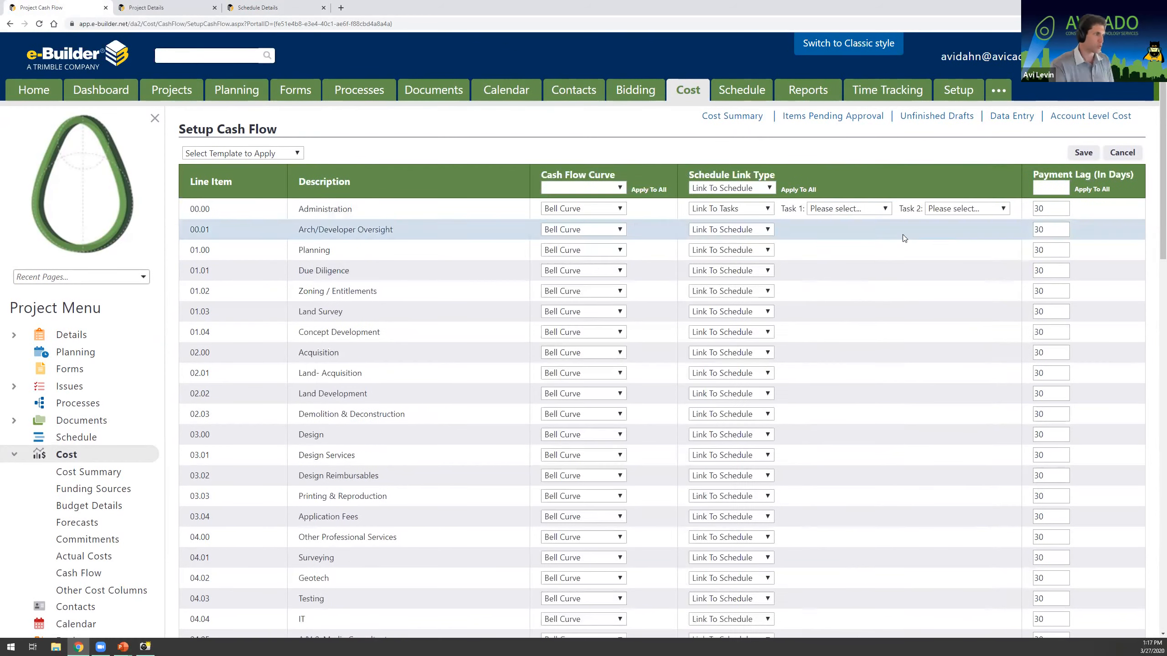
scroll(447, 525, "down", 3)
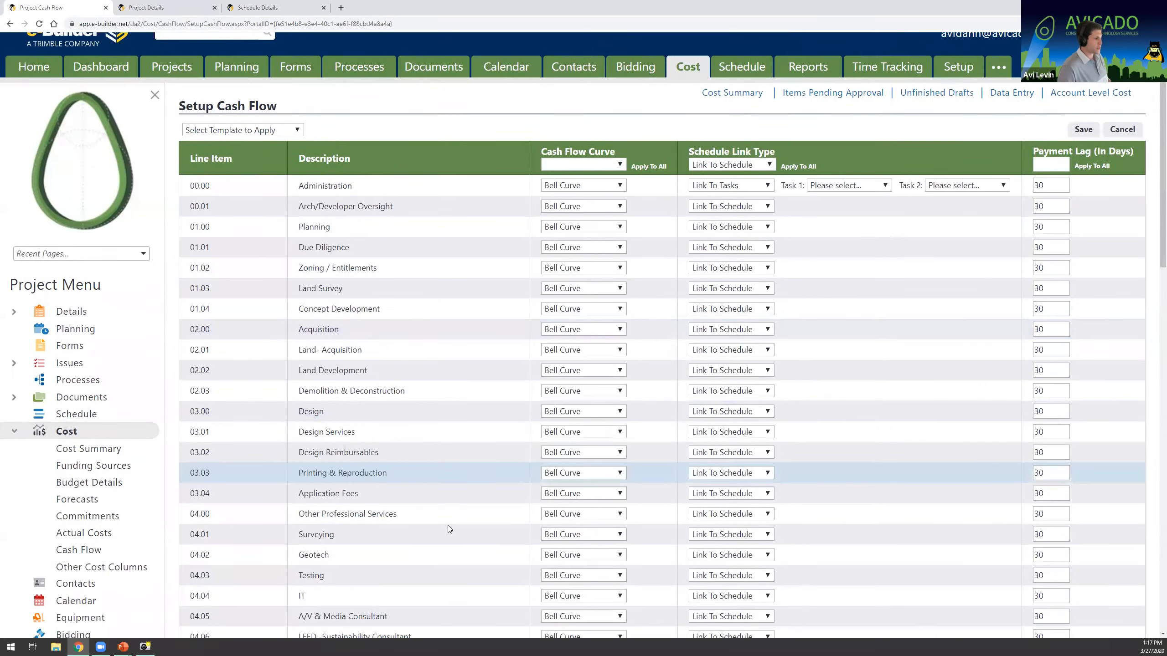
scroll(532, 536, "up", 3)
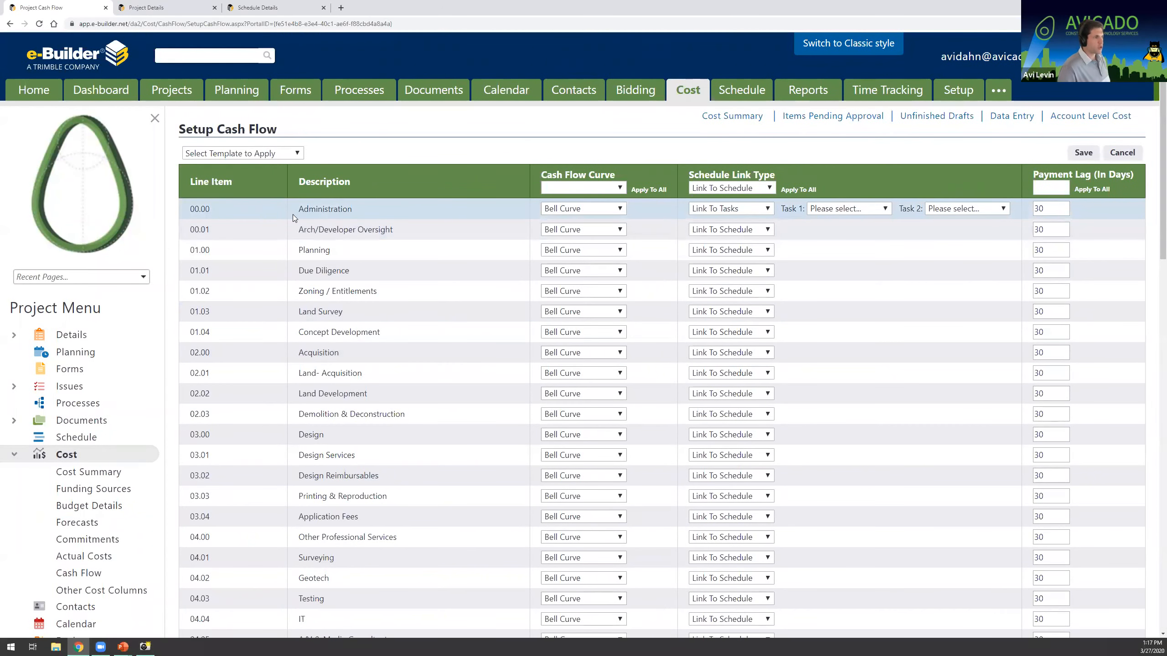
left_click(852, 211)
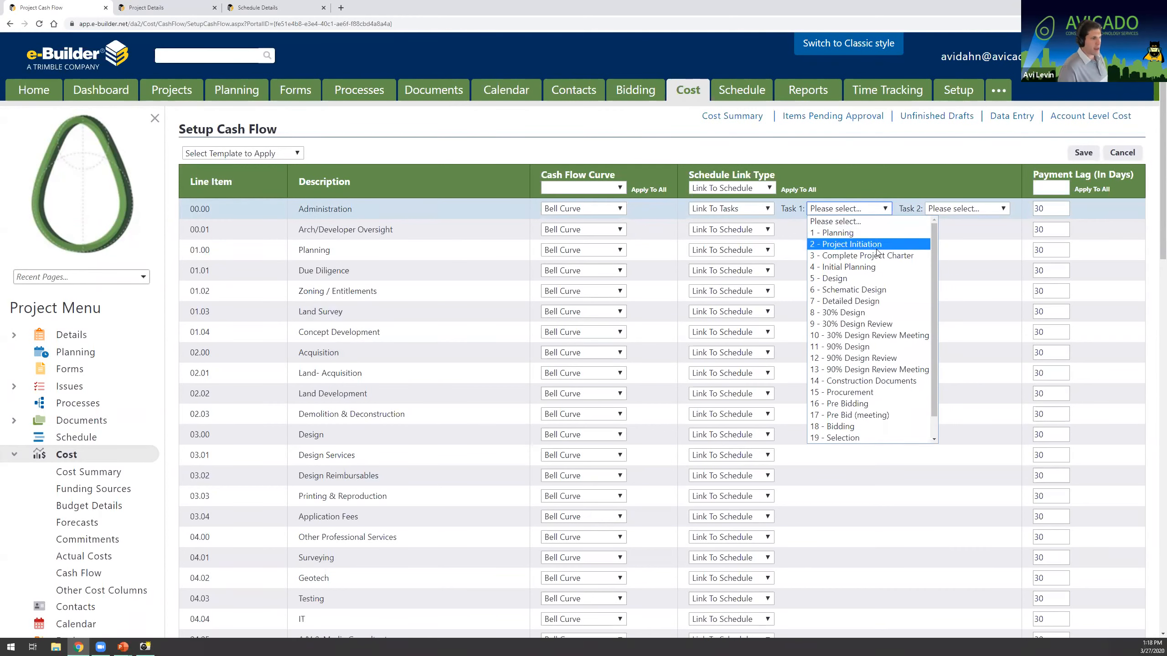
scroll(865, 273, "down", 2)
scroll(861, 254, "up", 2)
left_click(854, 209)
left_click(854, 210)
left_click(854, 210)
left_click(730, 209)
left_click(730, 221)
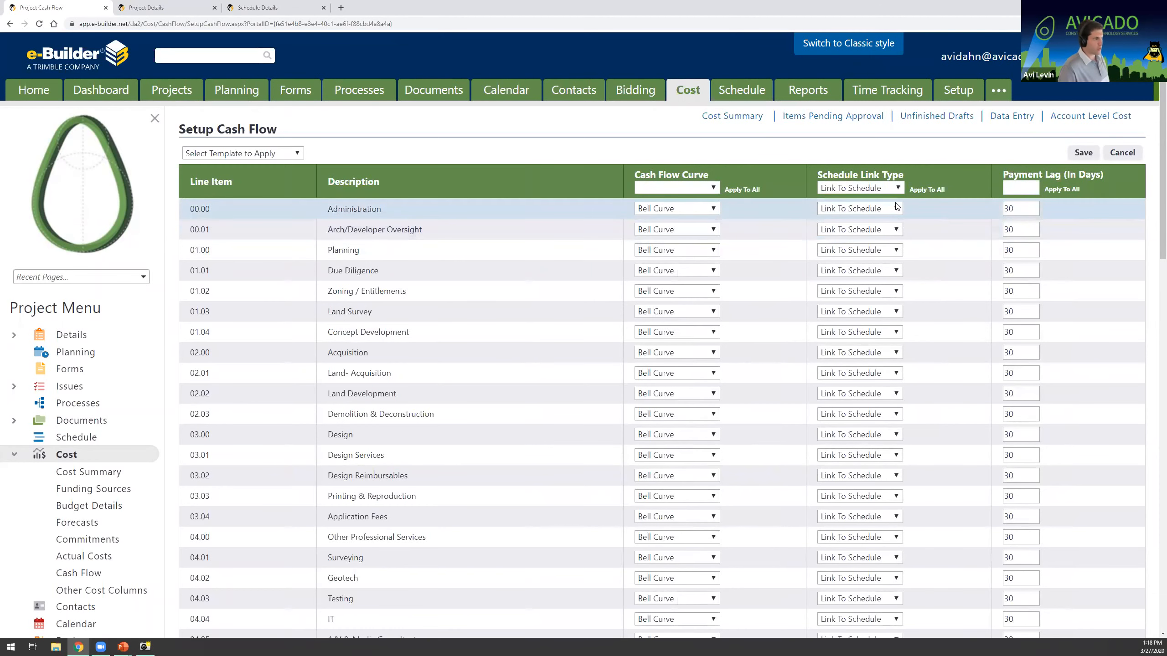
- Set the Planning line item to Link To Tasks with 1 - Planning as Task 1
scroll(887, 222, "down", 1)
left_click(858, 204)
left_click(879, 228)
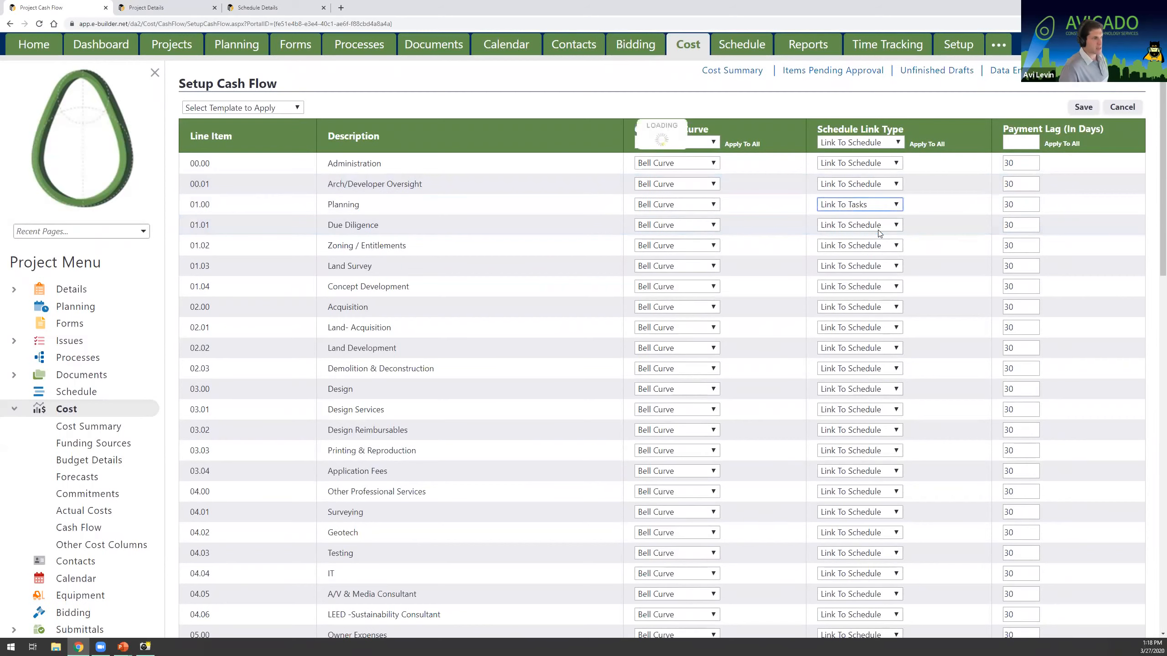
left_click(853, 204)
left_click(858, 227)
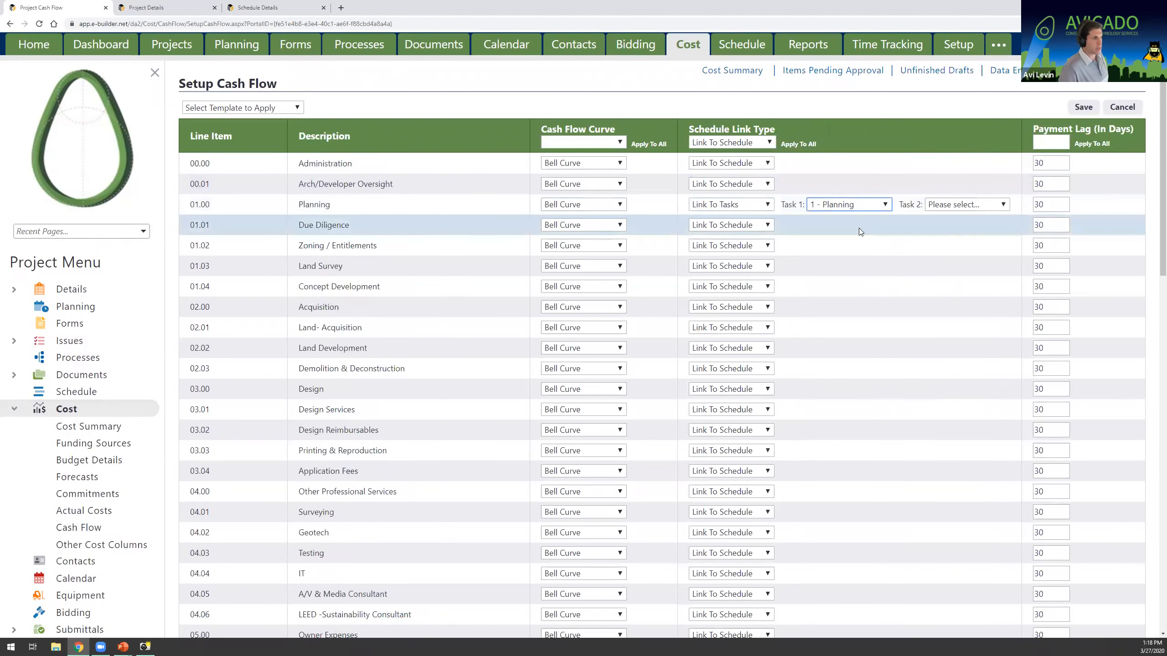
- Set the Due Diligence line item to Link To Tasks with 2 - Project Initiation as Task 1
left_click(719, 229)
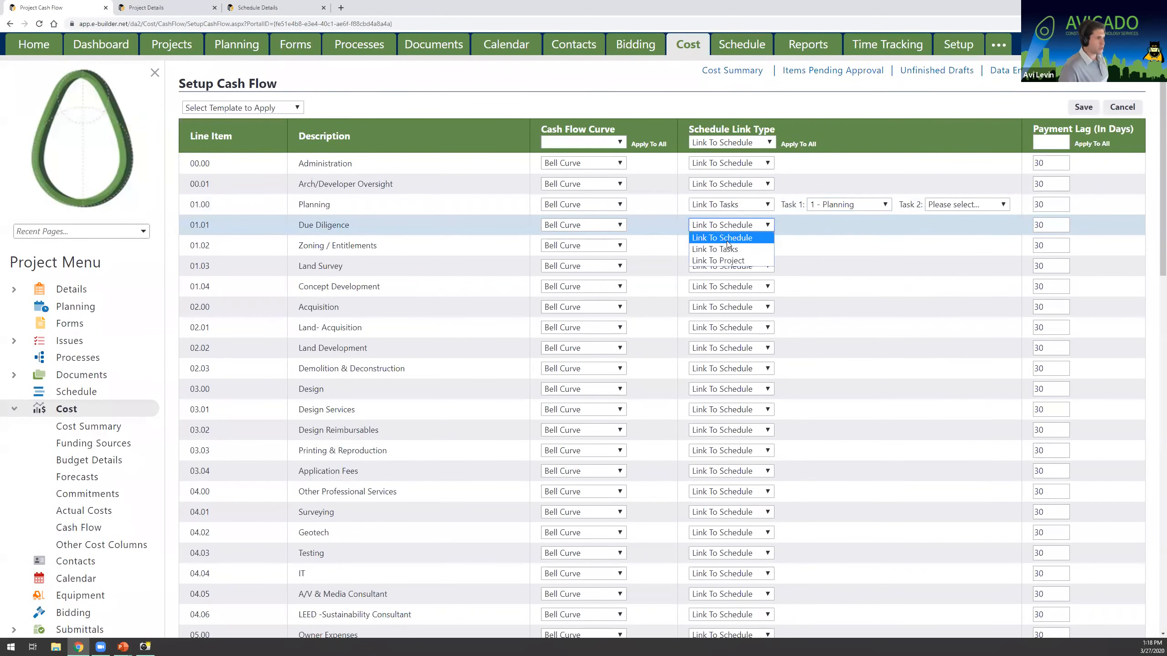
left_click(735, 252)
left_click(850, 225)
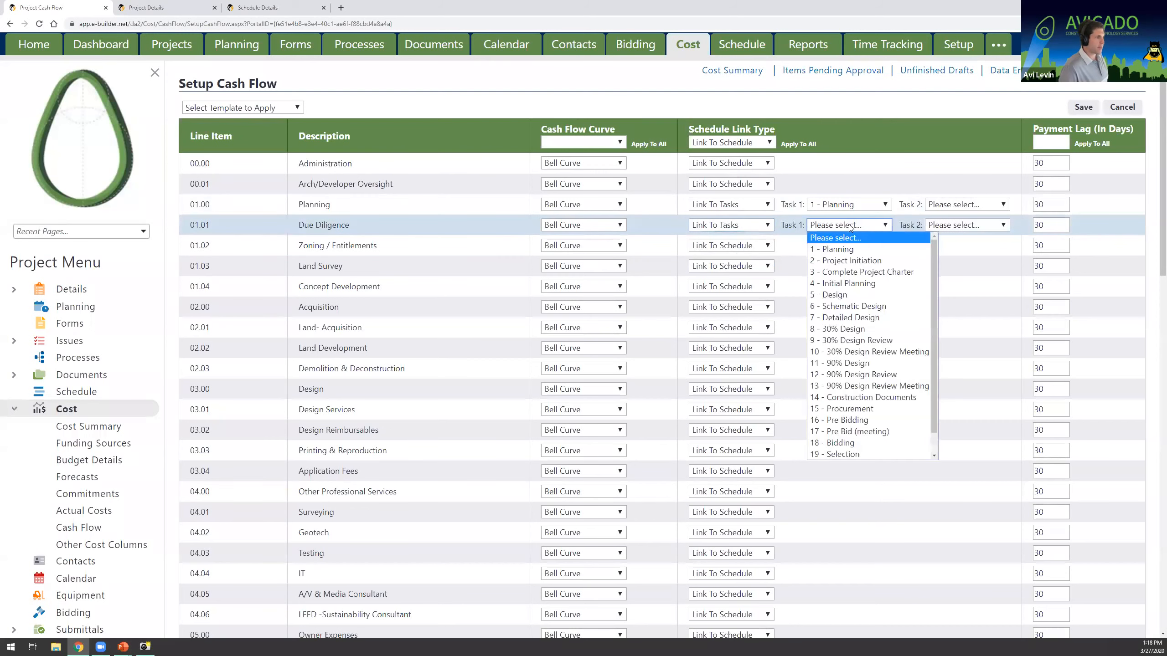
left_click(866, 260)
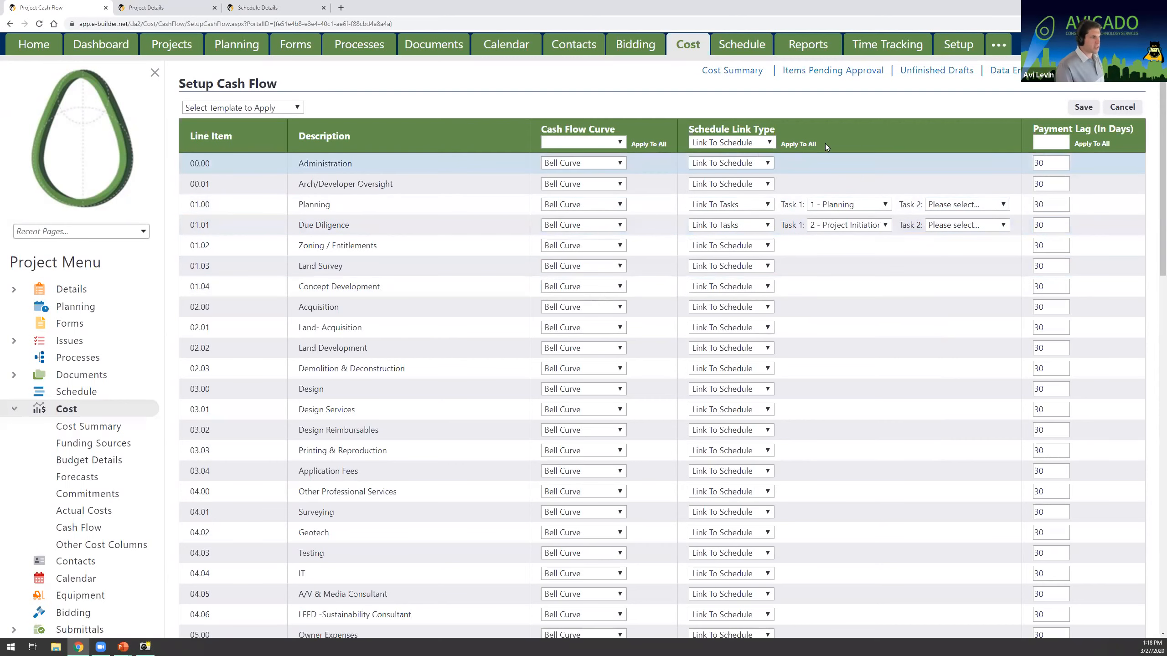
- Reset the task-linked line items by applying Link To Schedule to all cash flow line items
left_click(800, 144)
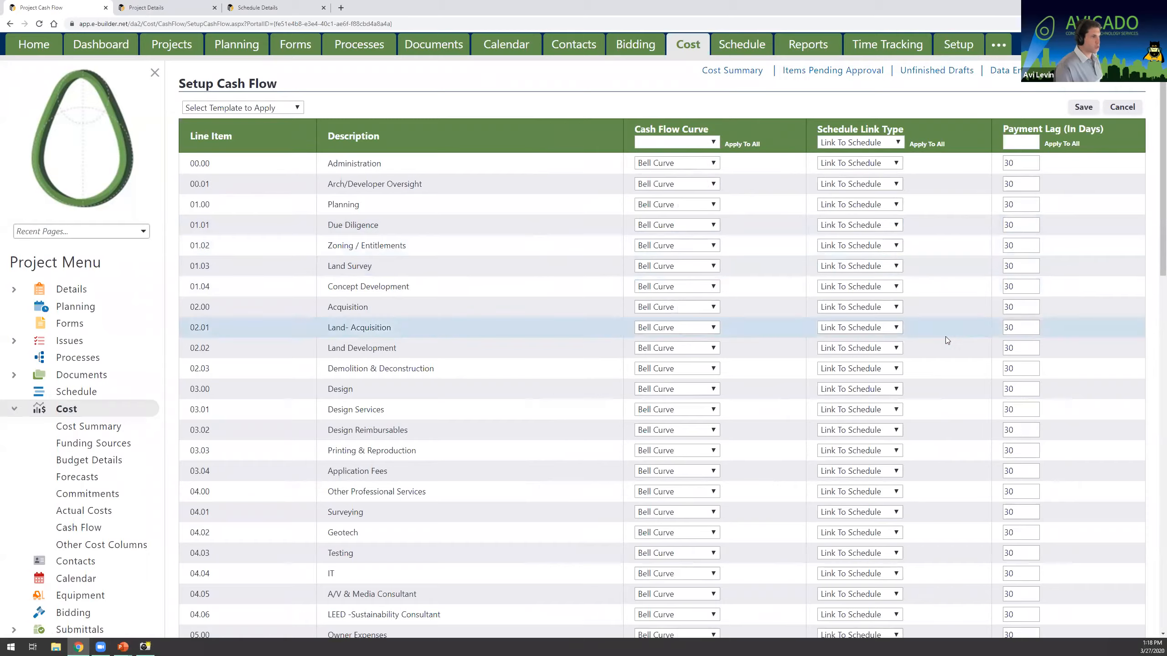
scroll(945, 336, "up", 1)
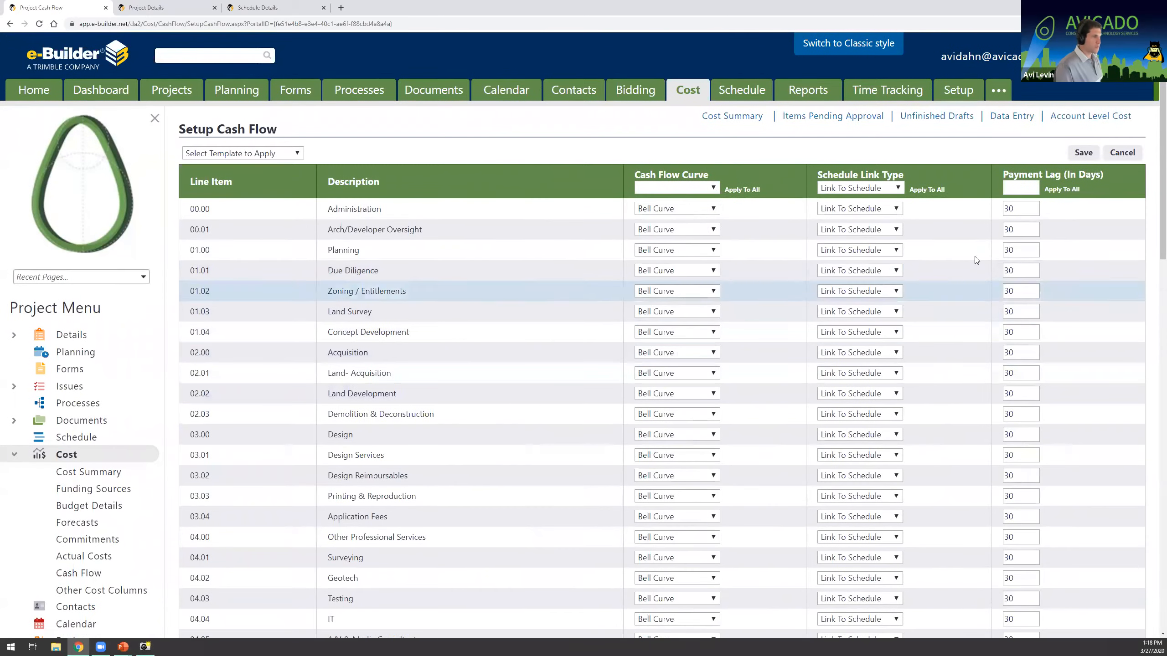
- Save the cash flow setup with all line items linked to the schedule and a 60-day payment lag
left_click(1084, 153)
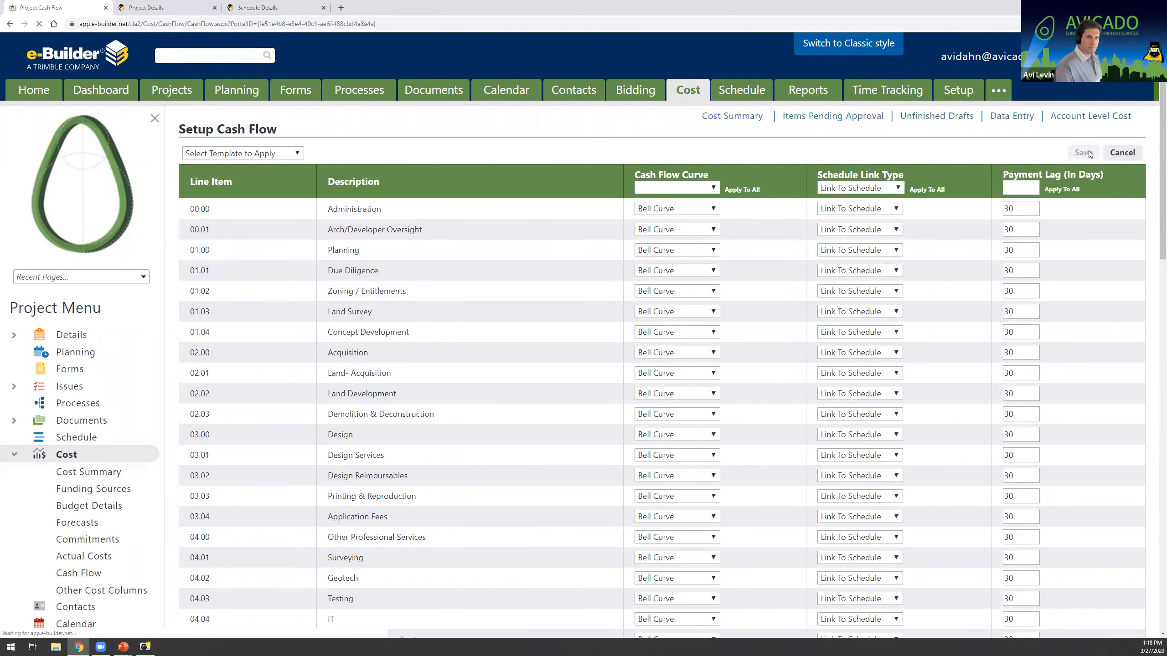
key("alt+Tab")
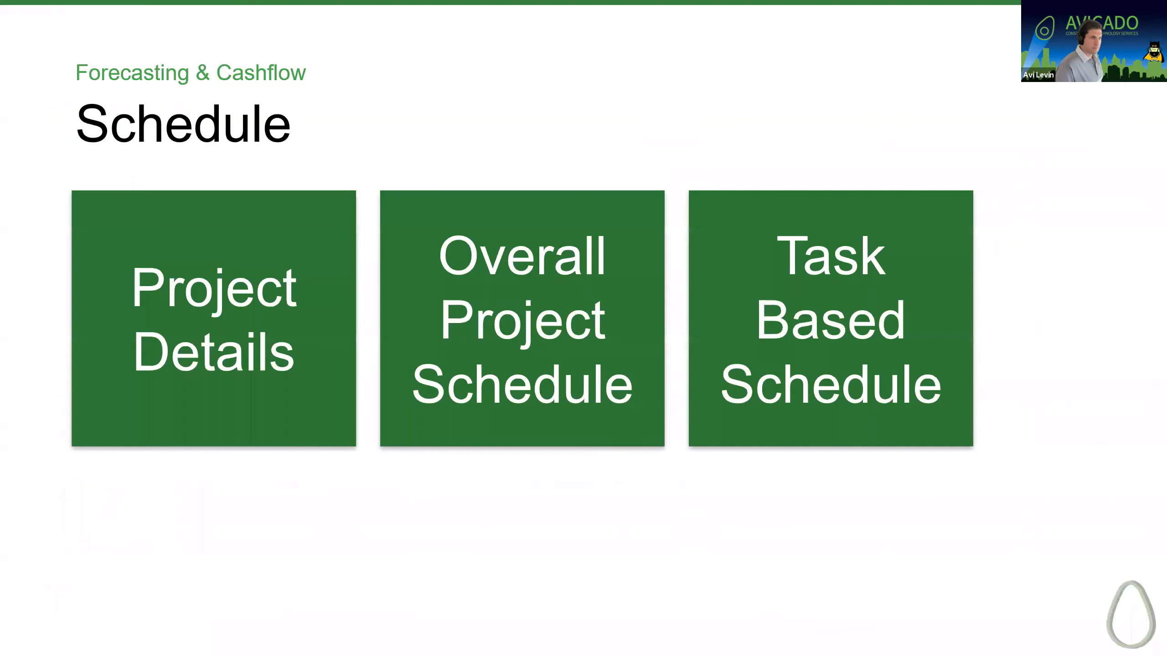
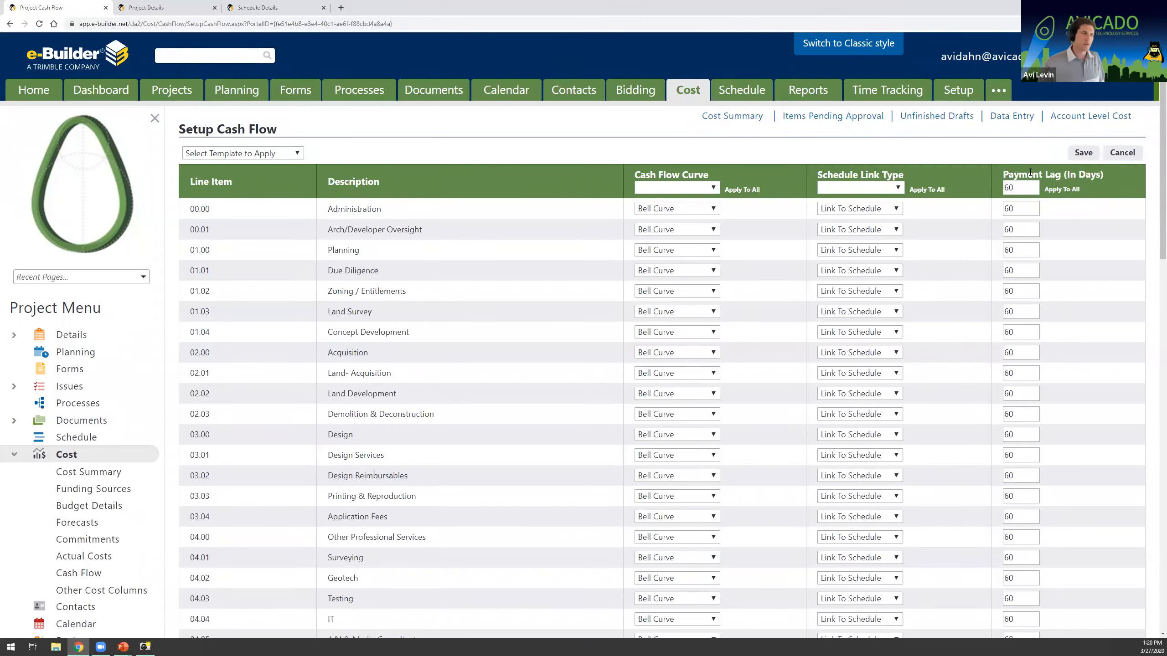
left_click(1084, 158)
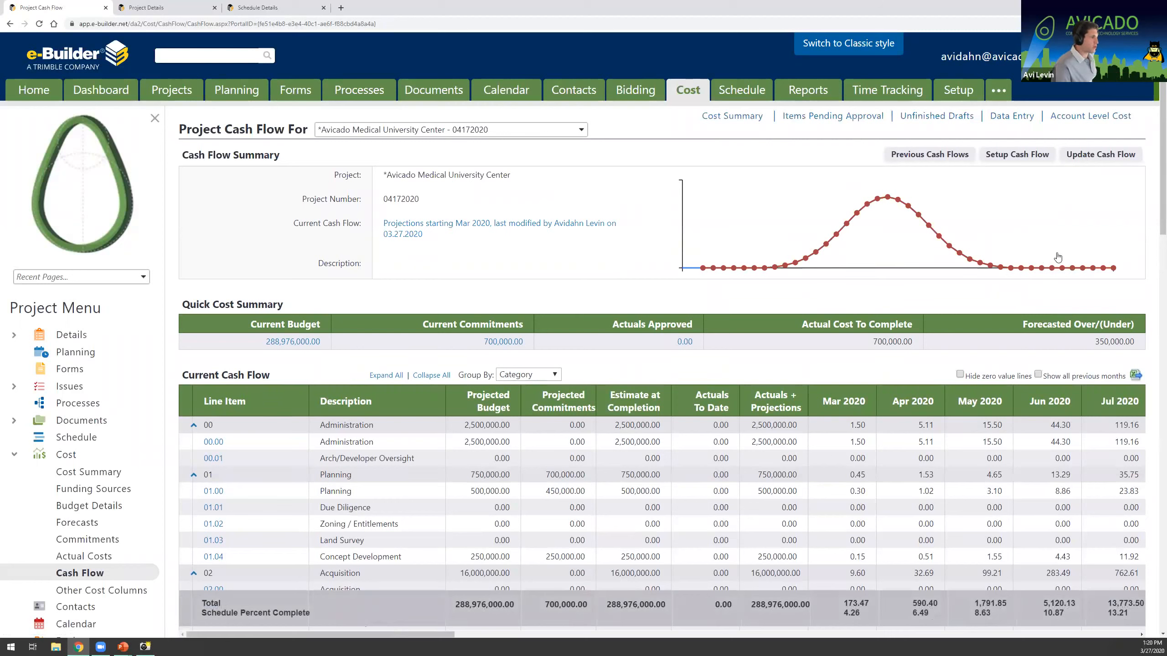
- Open the project's cash flow for updating and hide the zero value lines
left_click(1114, 154)
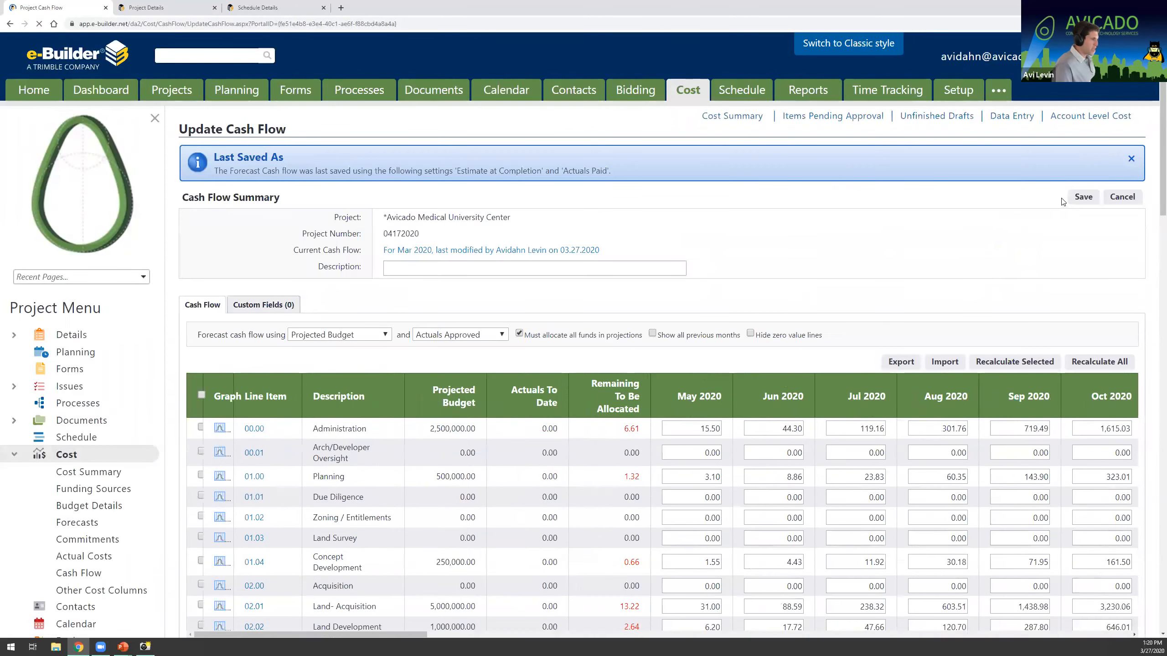
scroll(1062, 202, "down", 2)
scroll(799, 298, "down", 1)
scroll(763, 292, "up", 2)
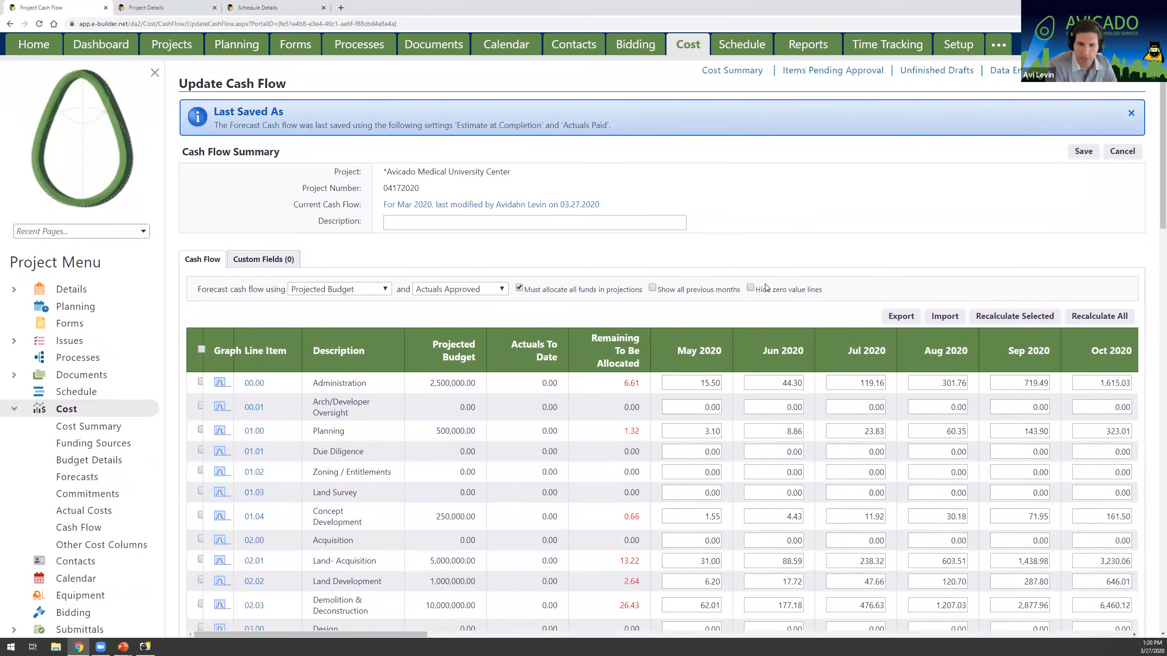
scroll(850, 249, "down", 1)
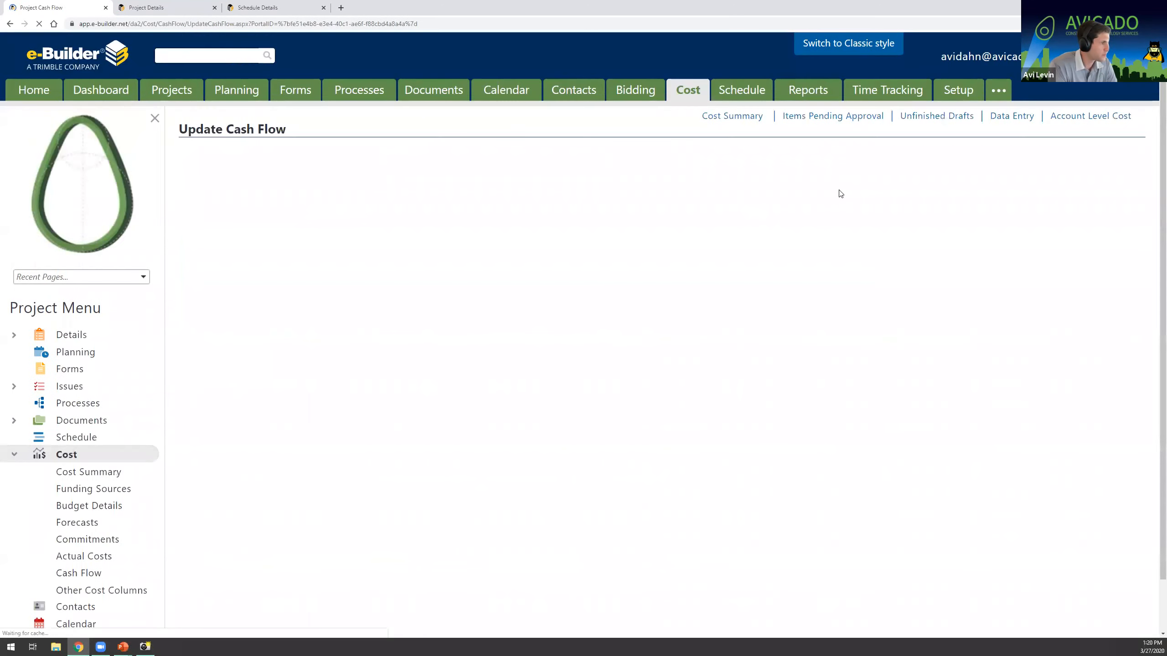
scroll(843, 190, "down", 3)
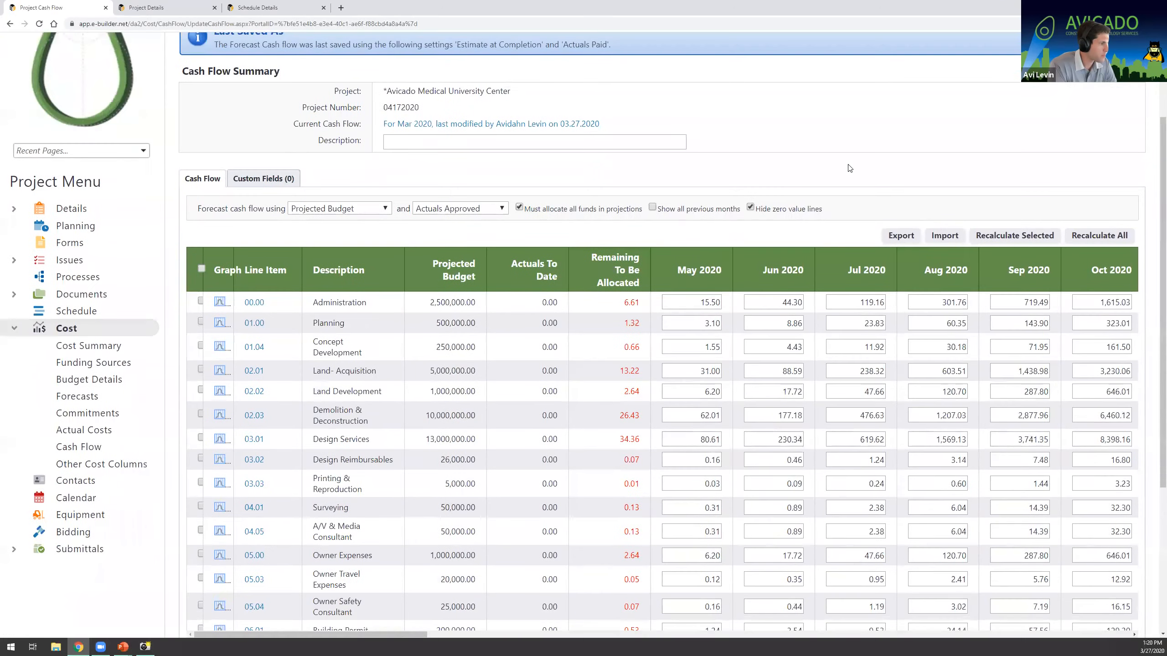
scroll(794, 325, "up", 1)
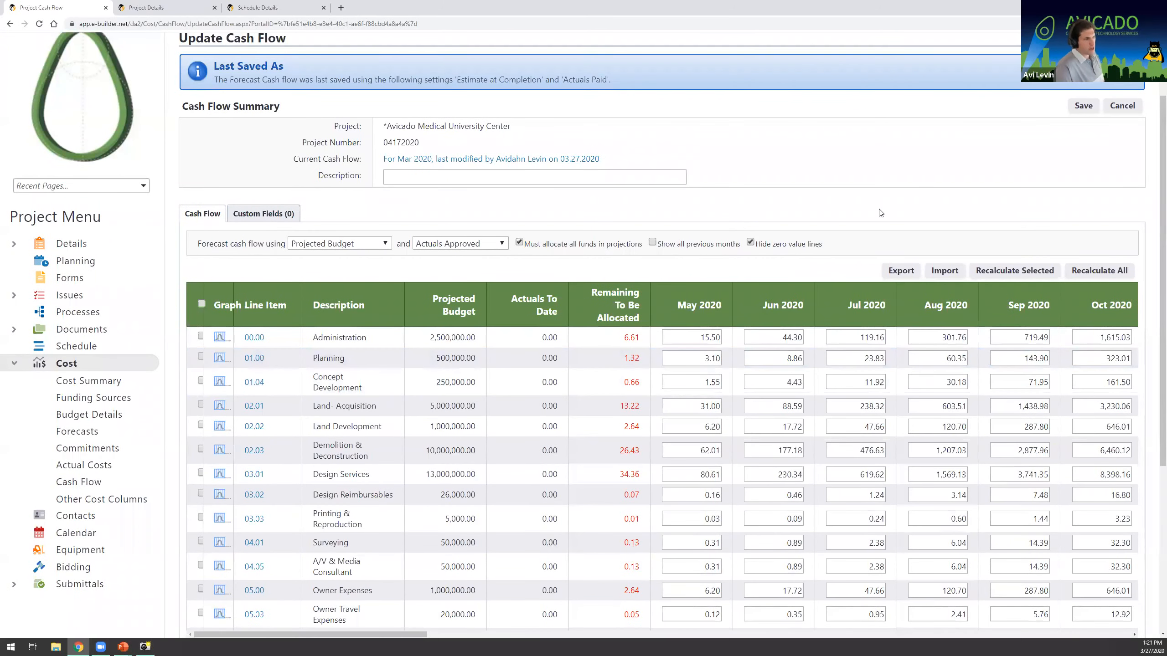
scroll(879, 213, "up", 1)
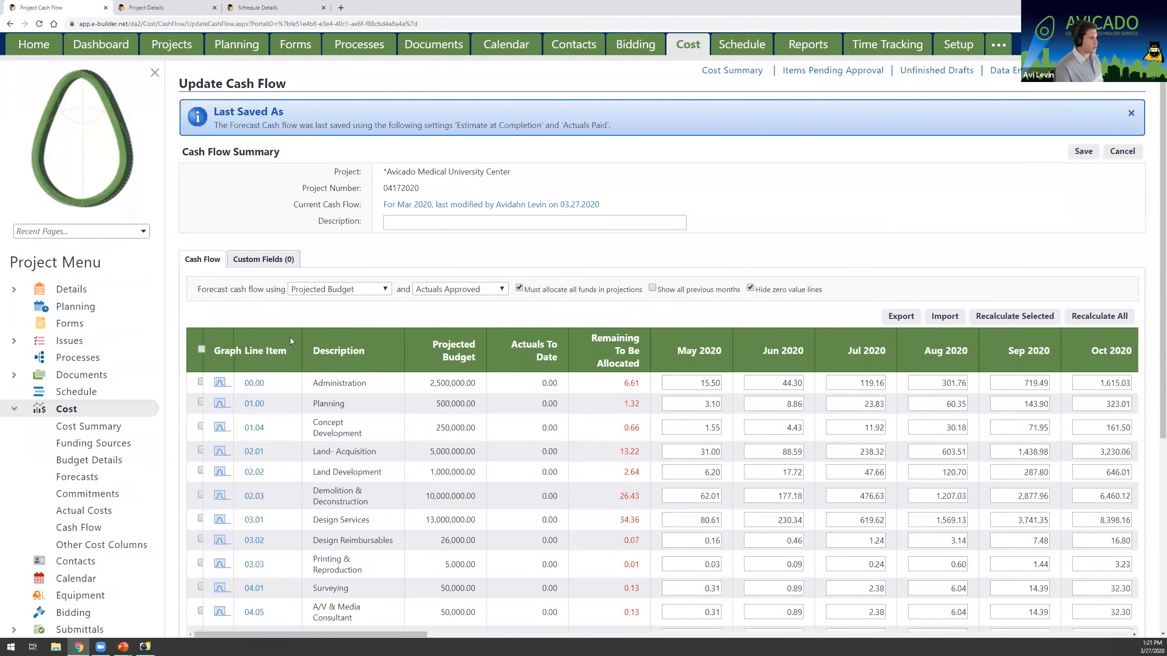
- Set the cash flow forecast to use Estimate at Completion together with Actuals Approved
left_click(327, 290)
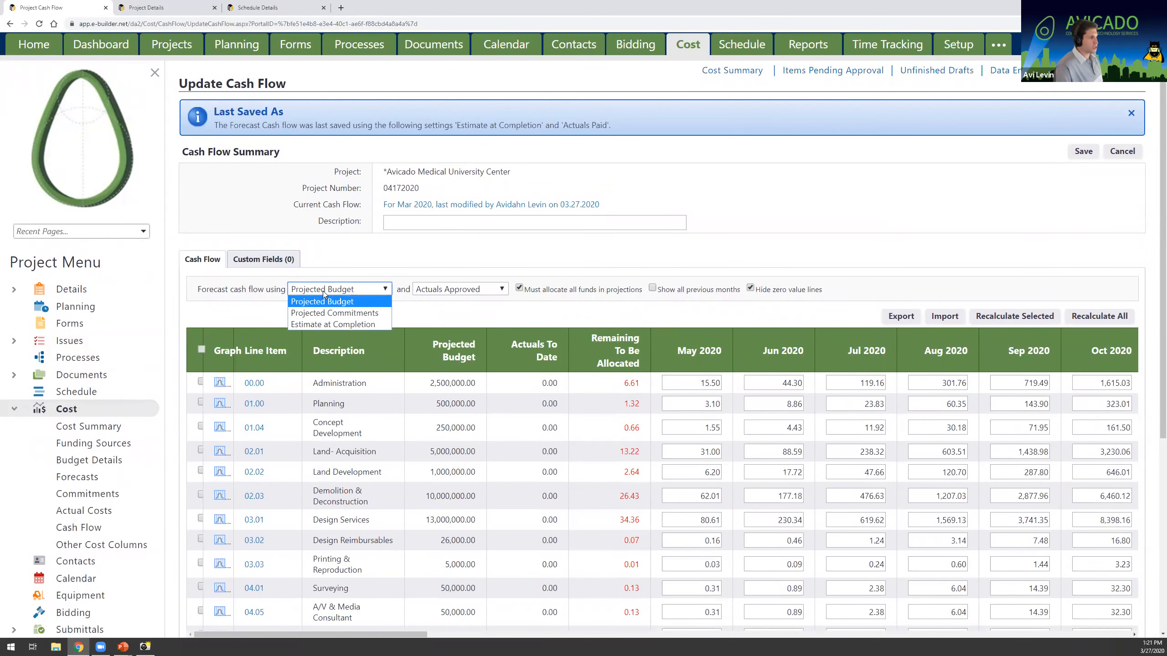
left_click(325, 325)
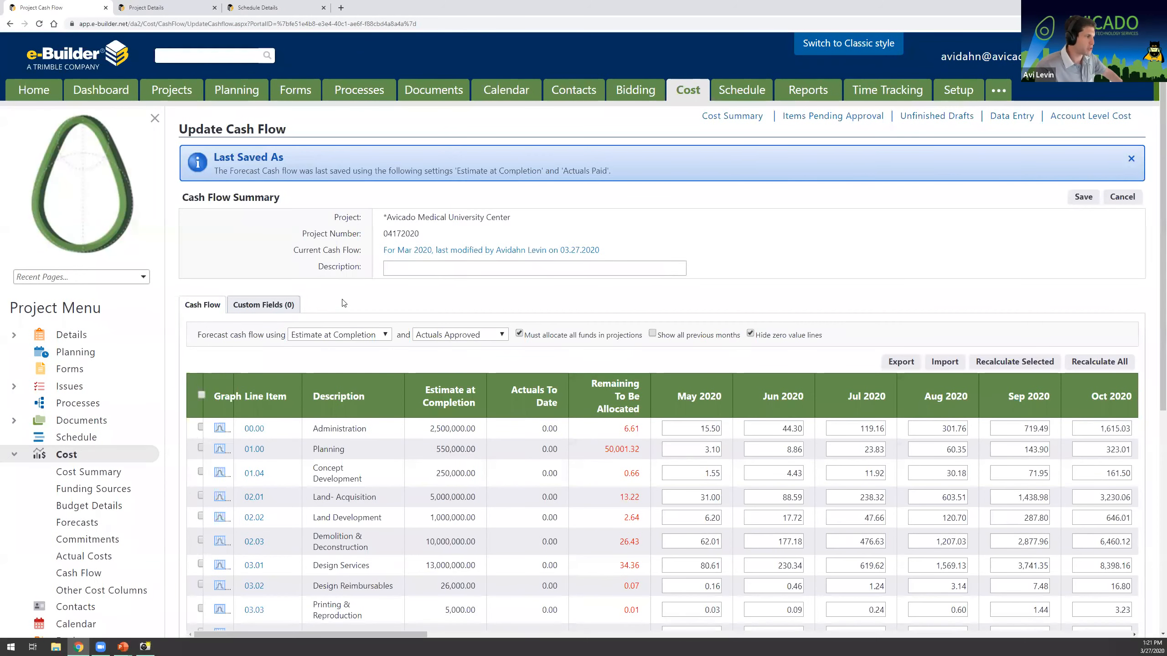
scroll(248, 302, "down", 1)
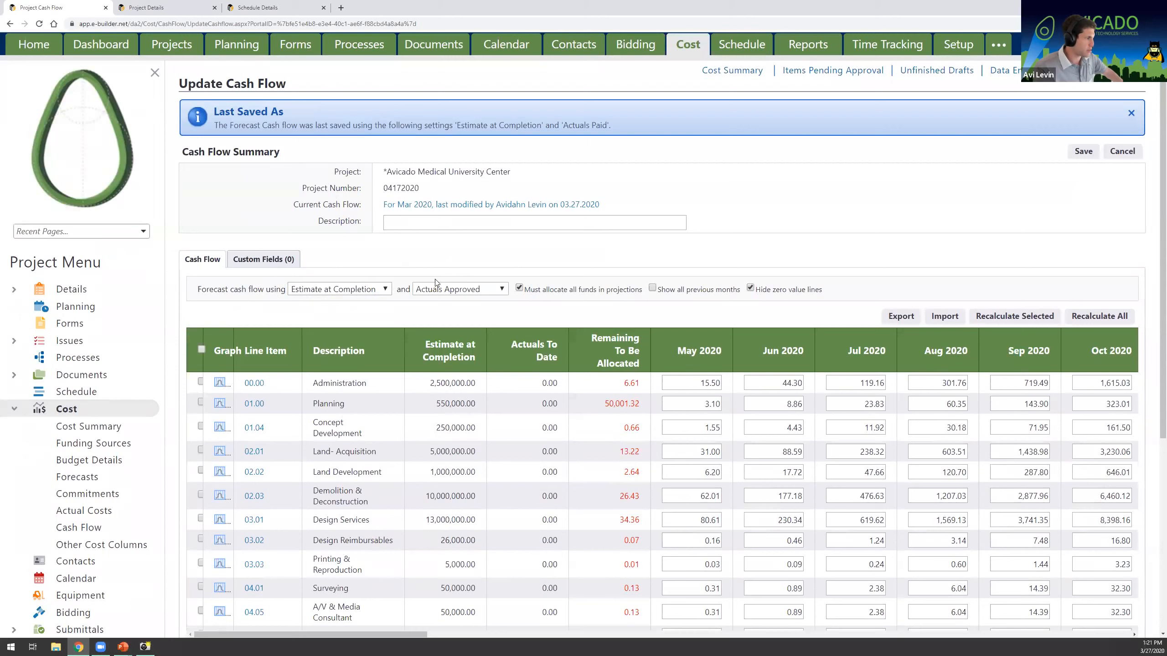
left_click(330, 289)
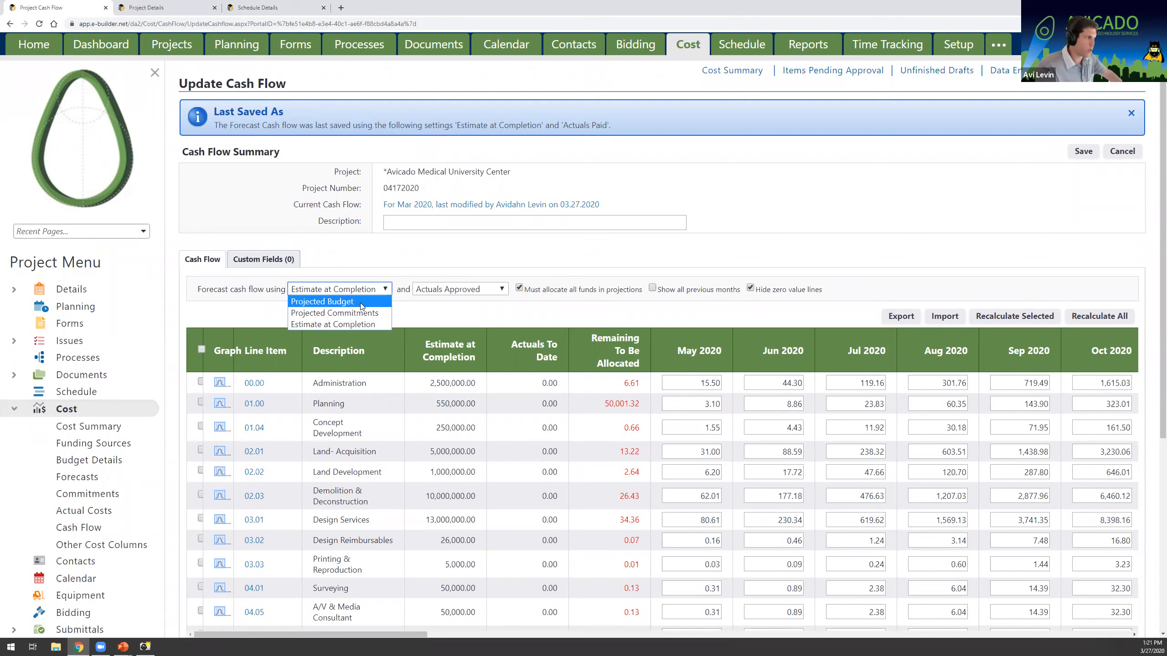
left_click(384, 324)
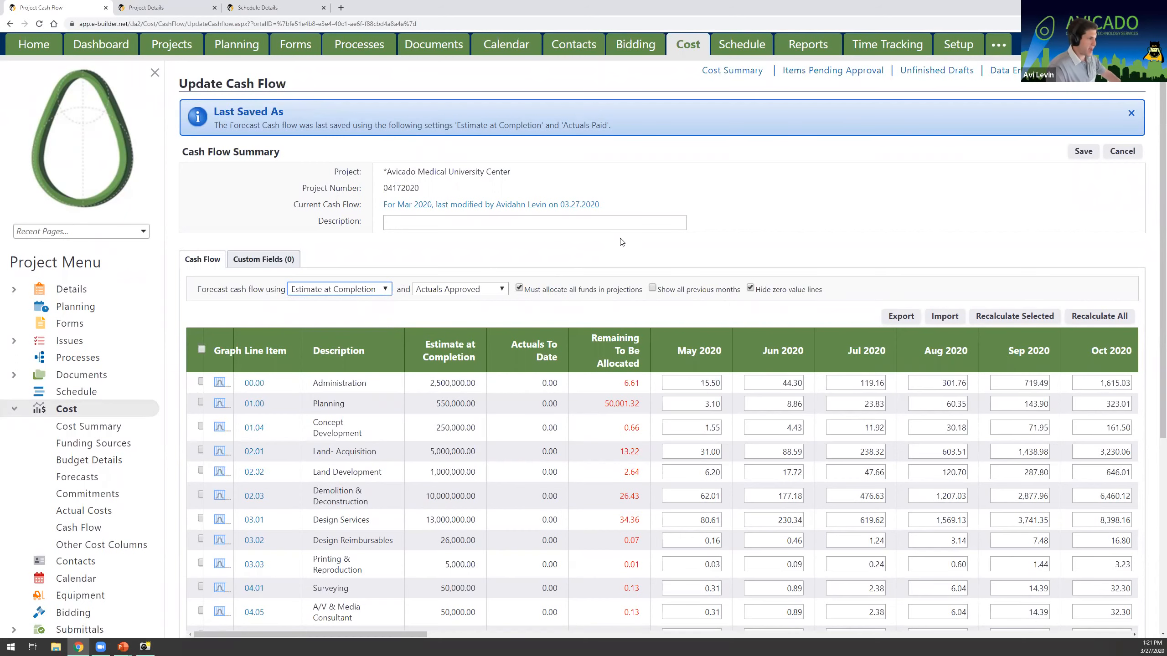
- Examine the Remaining To Be Allocated amounts, especially for Planning and Construction, and the monthly projections and totals through Sep 2023
scroll(624, 236, "down", 4)
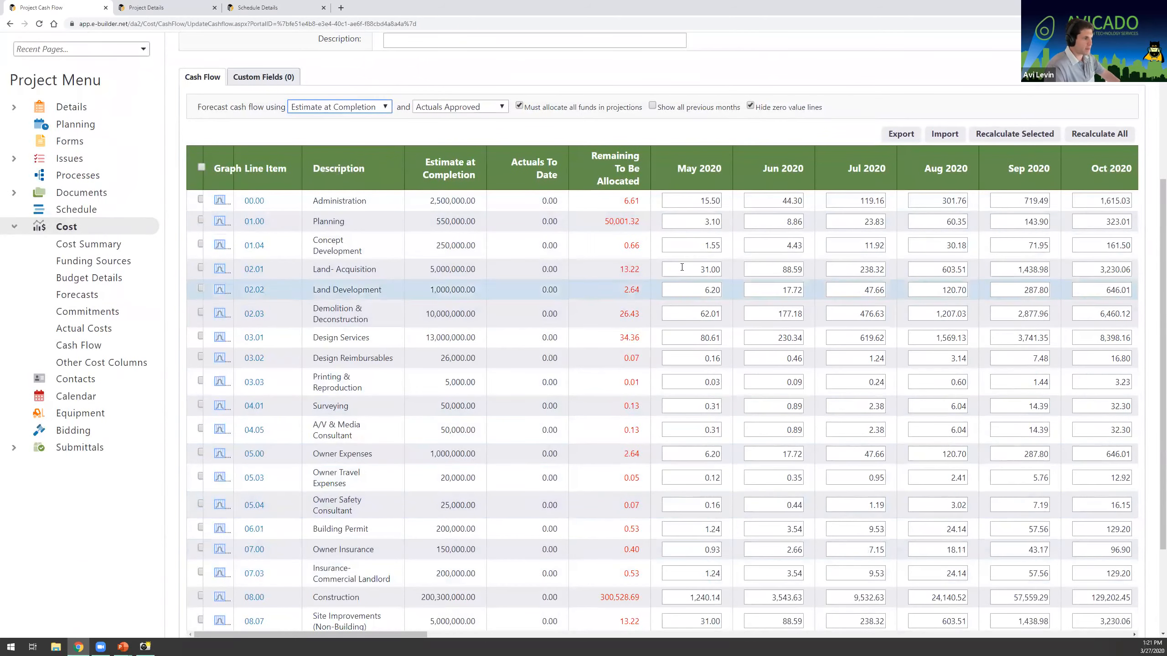
left_click_drag(604, 222, 637, 224)
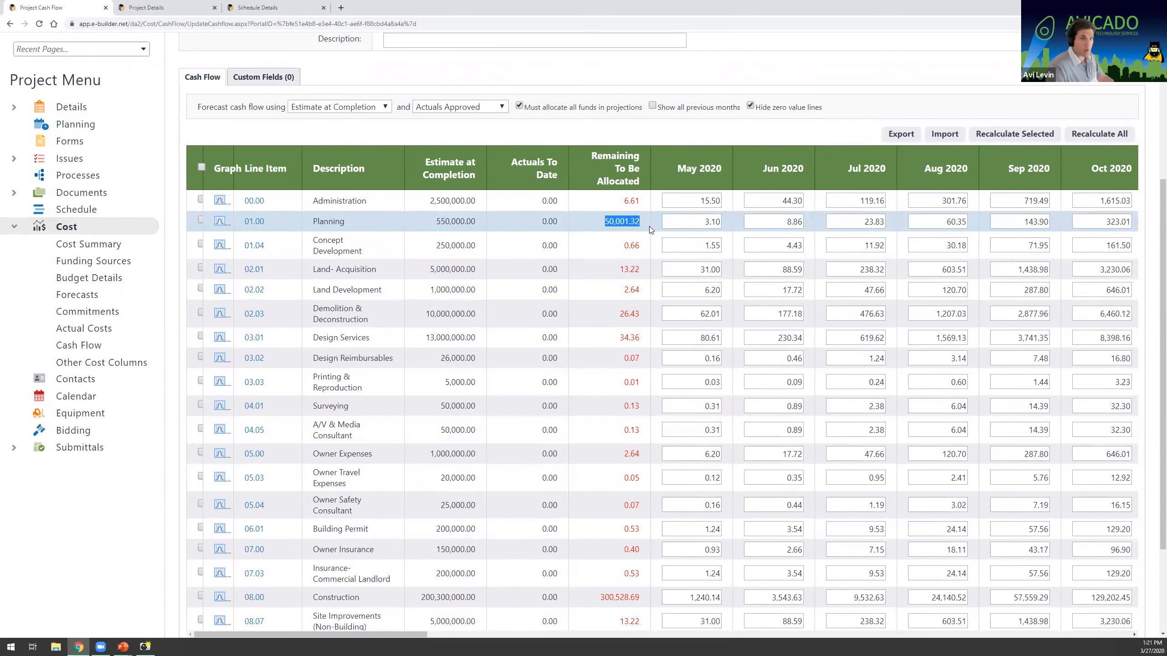
scroll(637, 242, "down", 1)
left_click_drag(600, 597, 623, 600)
left_click_drag(623, 555, 641, 564)
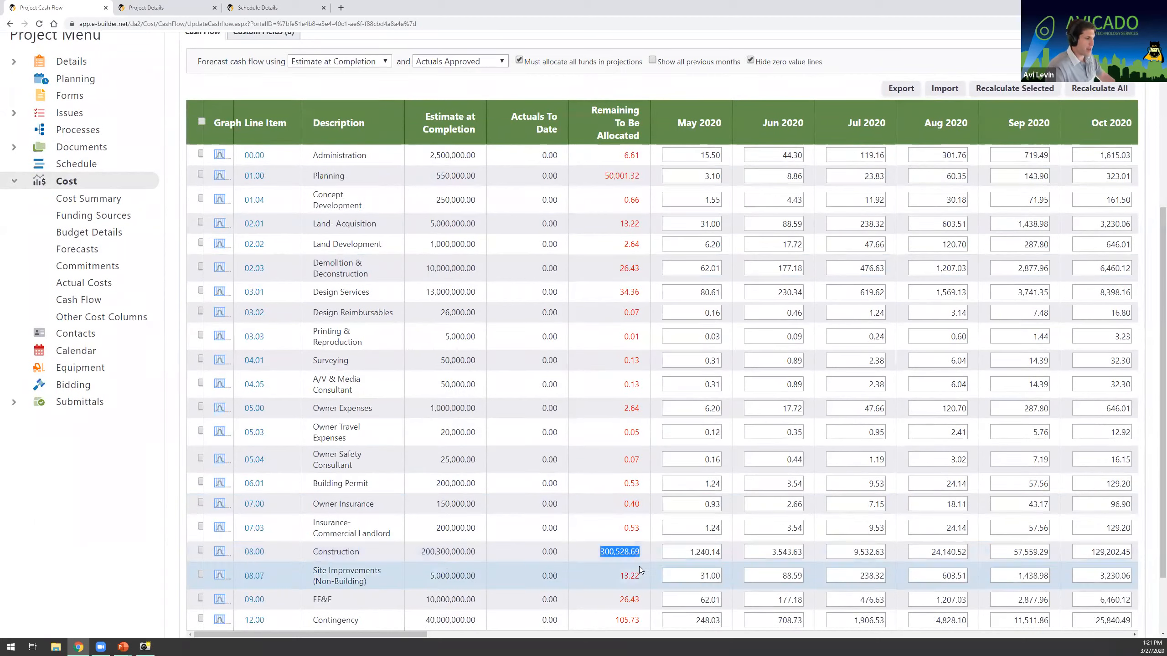
left_click(644, 554)
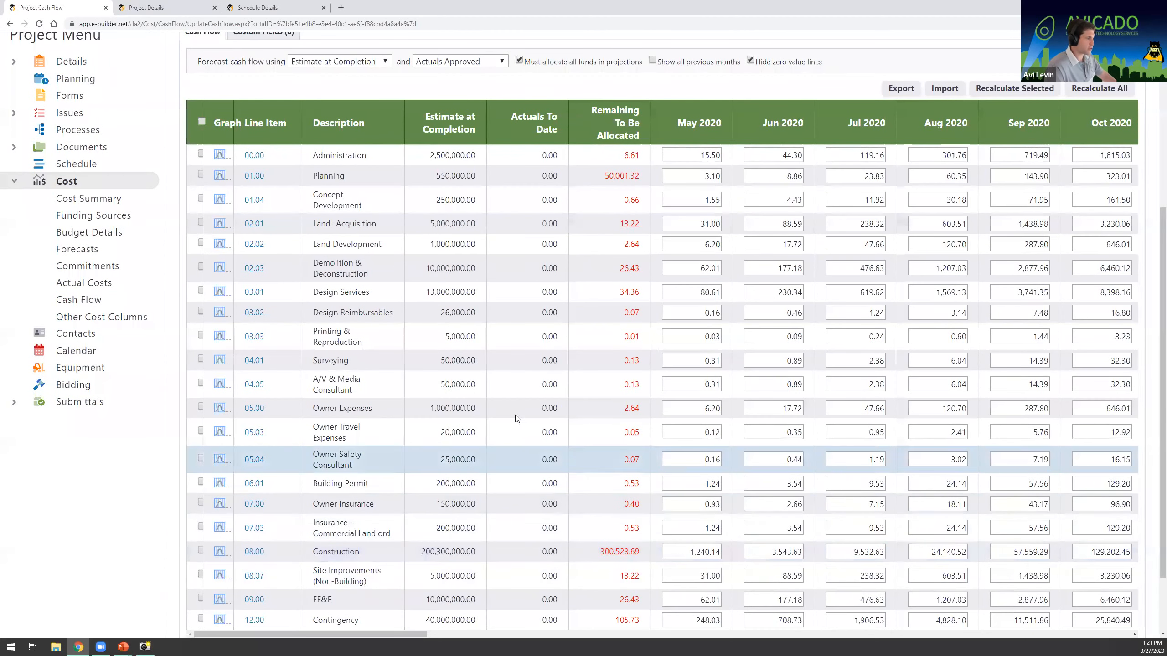
left_click_drag(411, 635, 1153, 646)
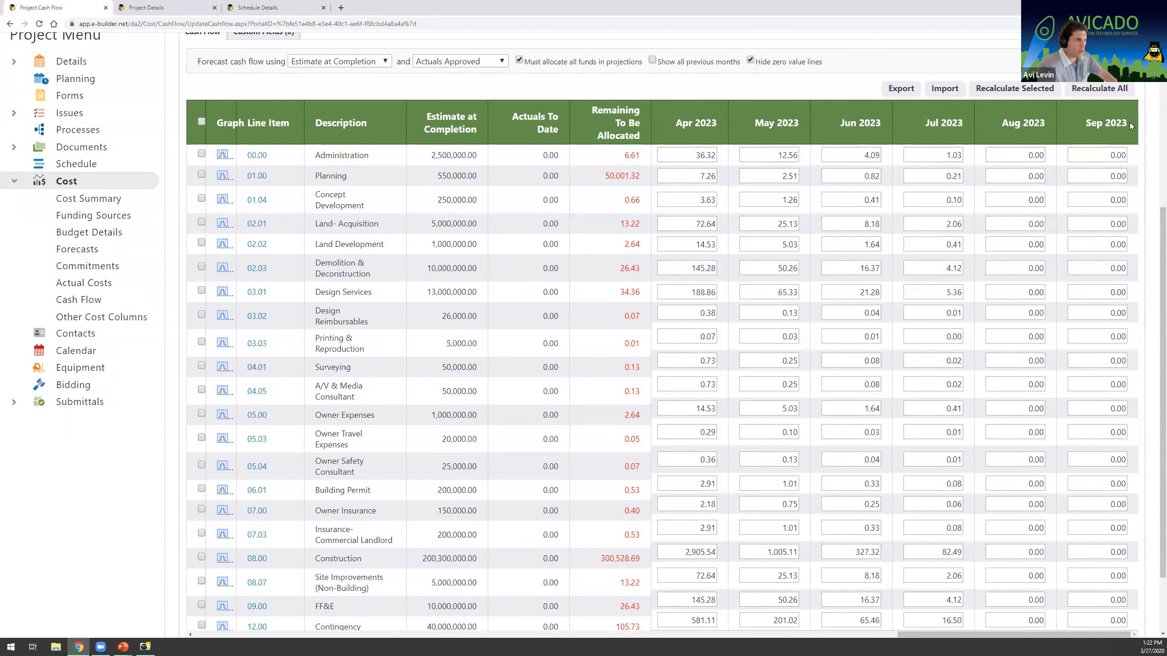
scroll(1059, 351, "down", 2)
scroll(1059, 353, "up", 2)
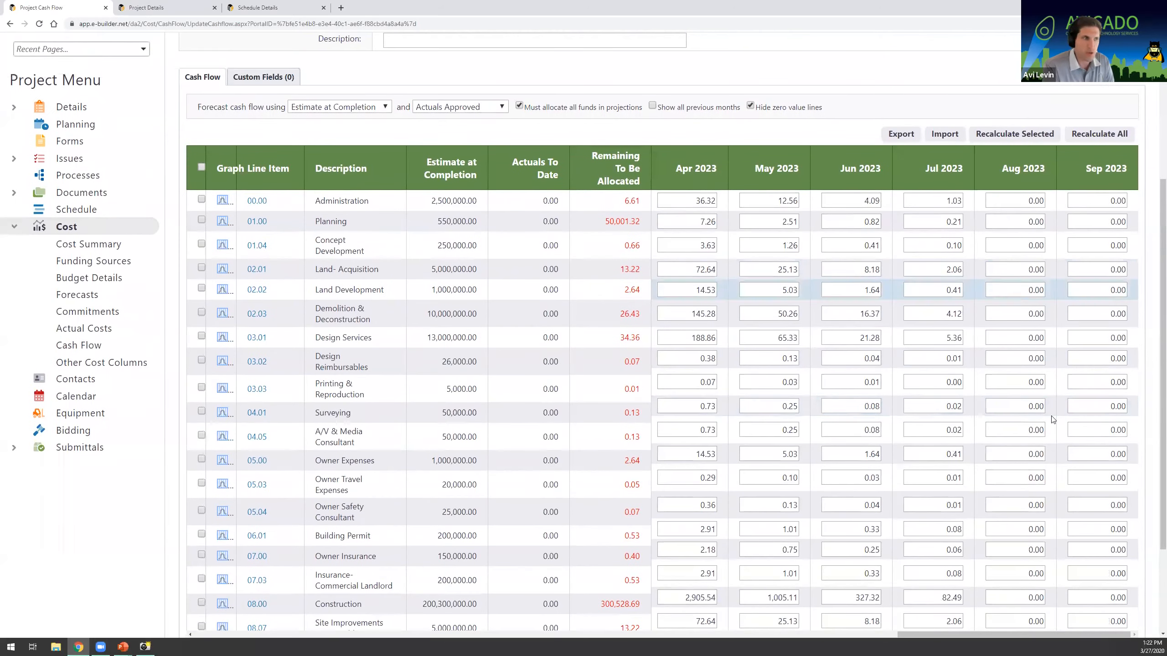
scroll(1071, 331, "down", 3)
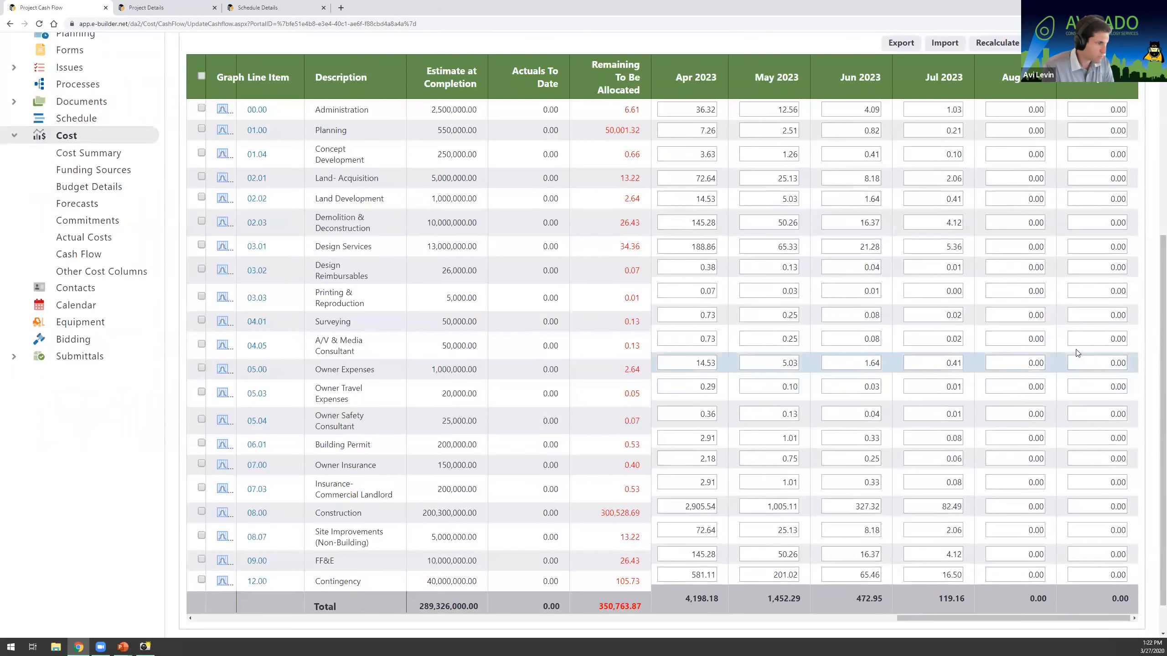
scroll(1073, 345, "up", 2)
scroll(1074, 344, "up", 2)
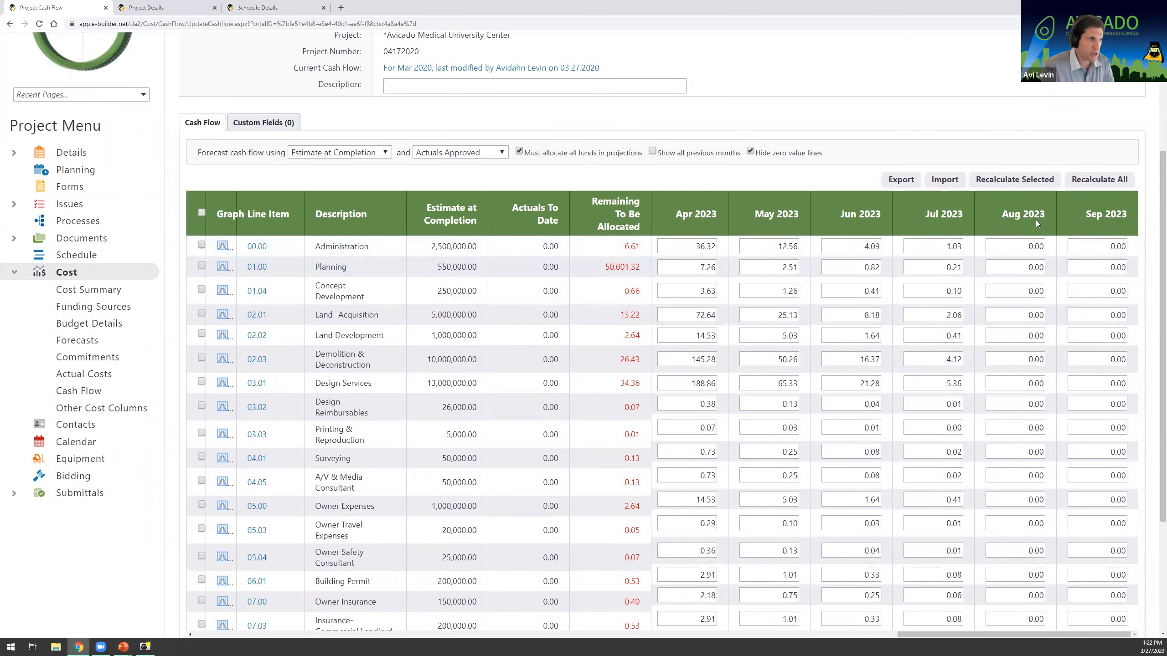
scroll(1011, 258, "up", 3)
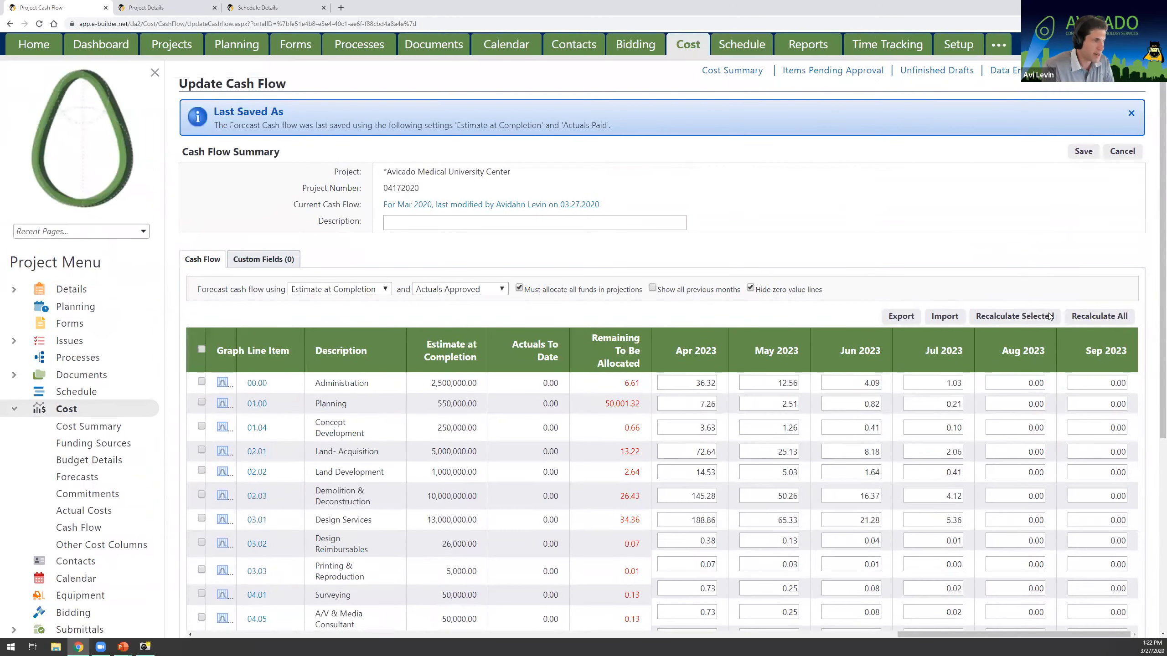
- Recalculate the cash flow projections for all line items and save the updated cash flow
left_click(1093, 316)
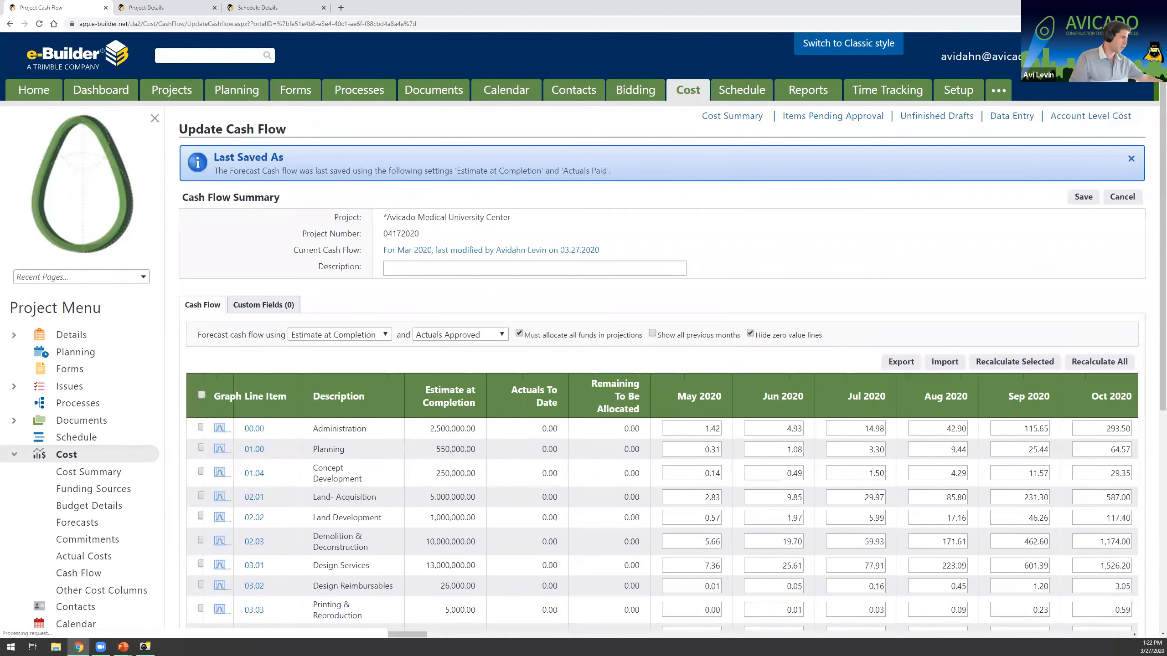
scroll(602, 429, "down", 3)
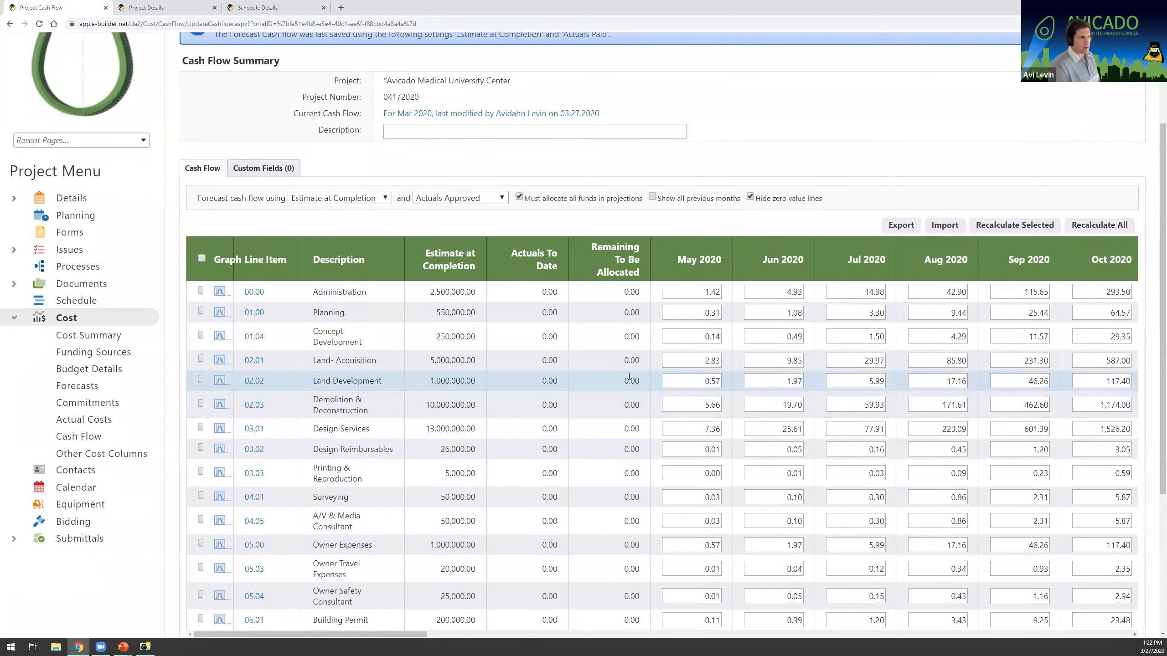
scroll(618, 417, "down", 1)
left_click_drag(414, 637, 1134, 645)
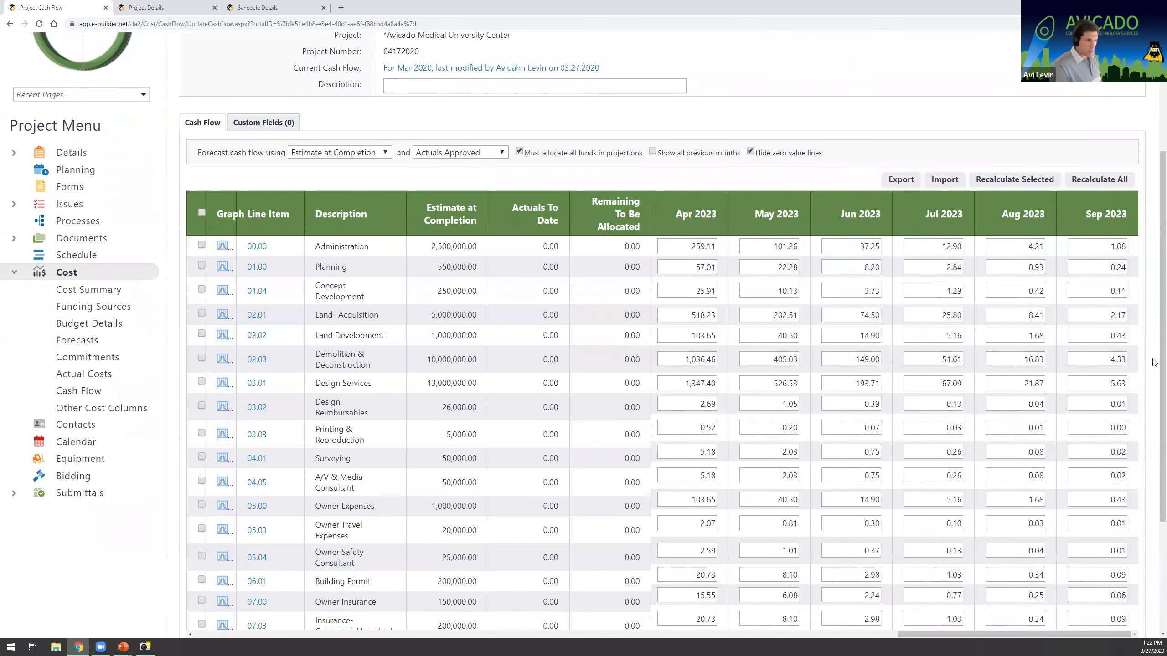
scroll(1153, 332, "down", 1)
scroll(1010, 330, "down", 2)
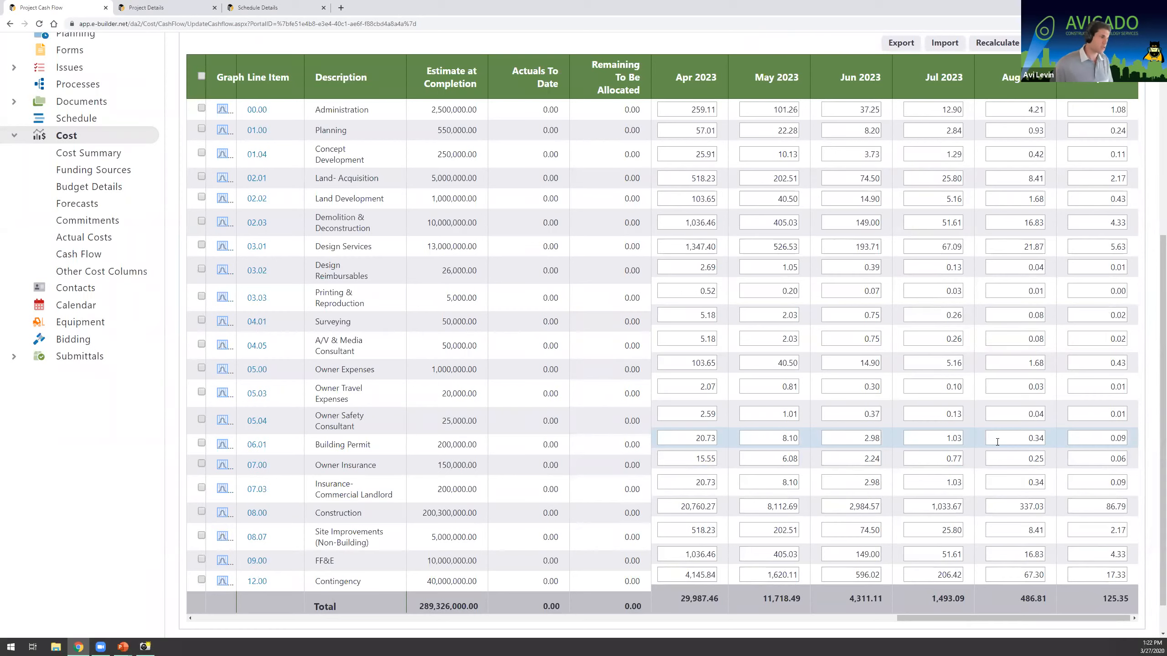
scroll(965, 625, "down", 1)
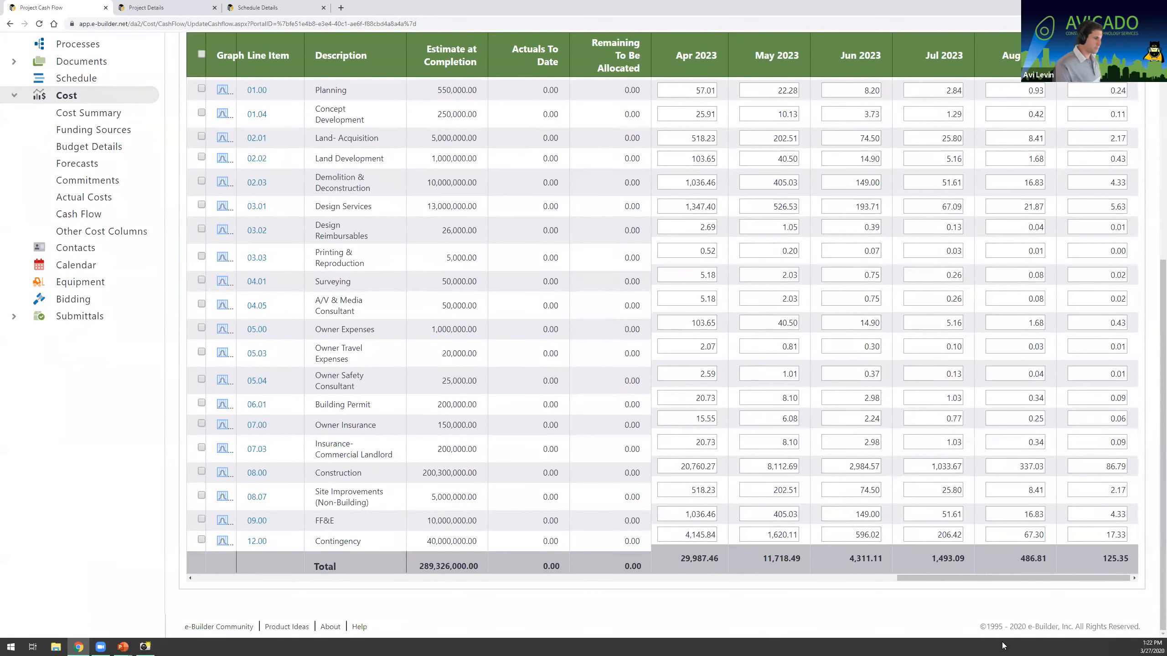
scroll(990, 606, "up", 8)
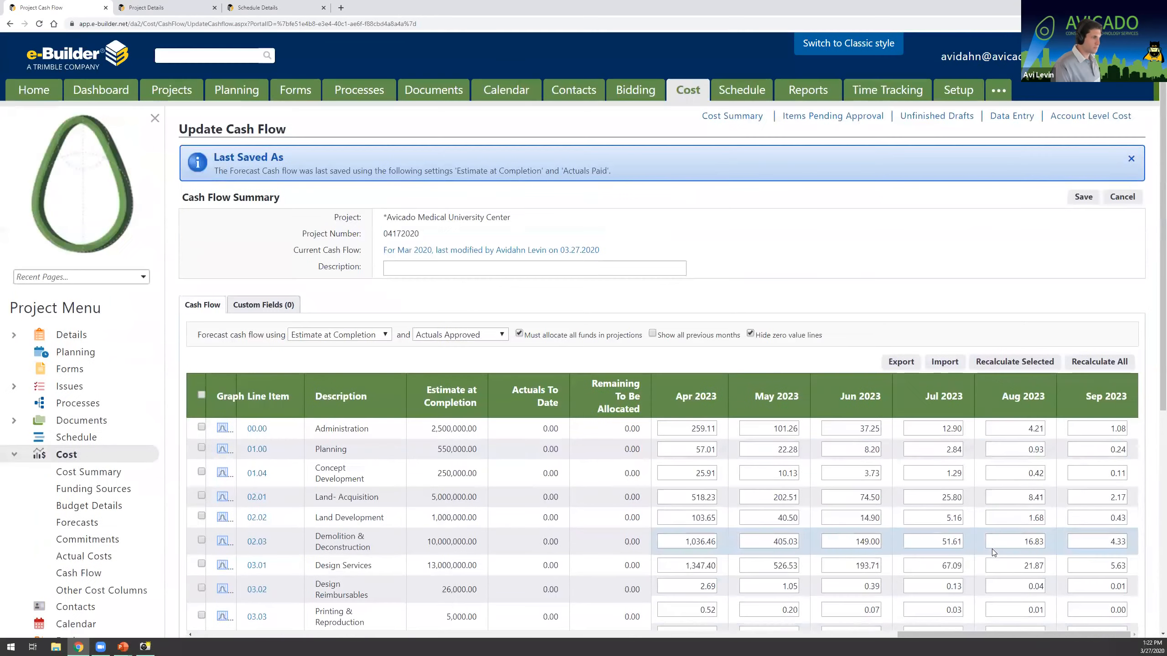
left_click(1085, 203)
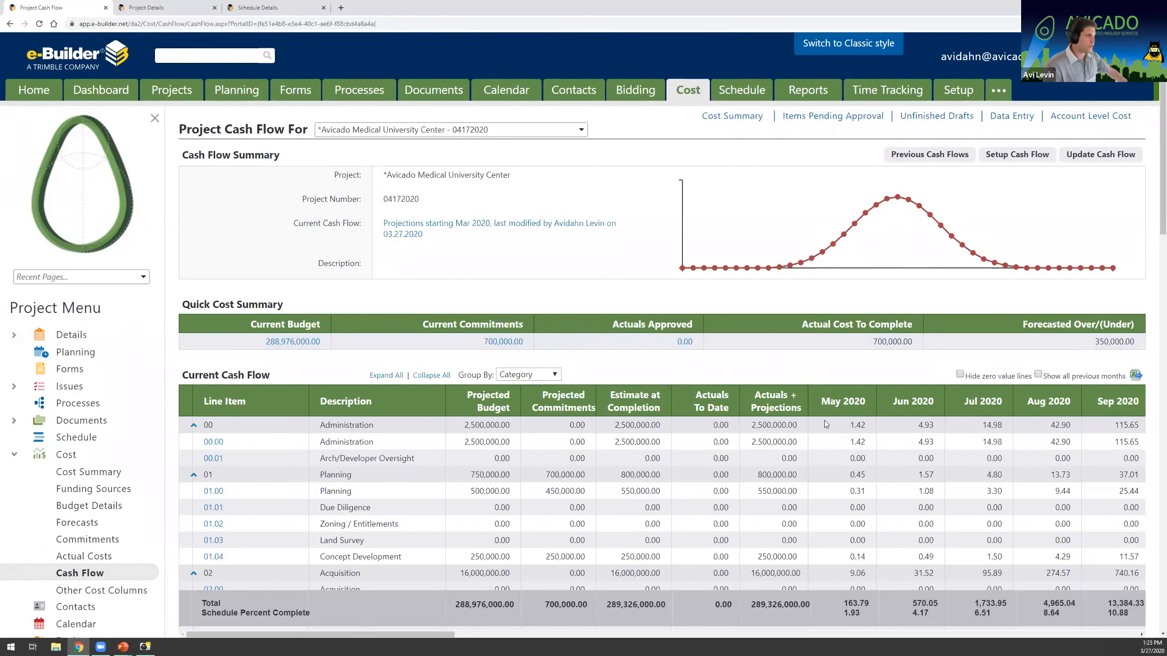
key("alt+Tab")
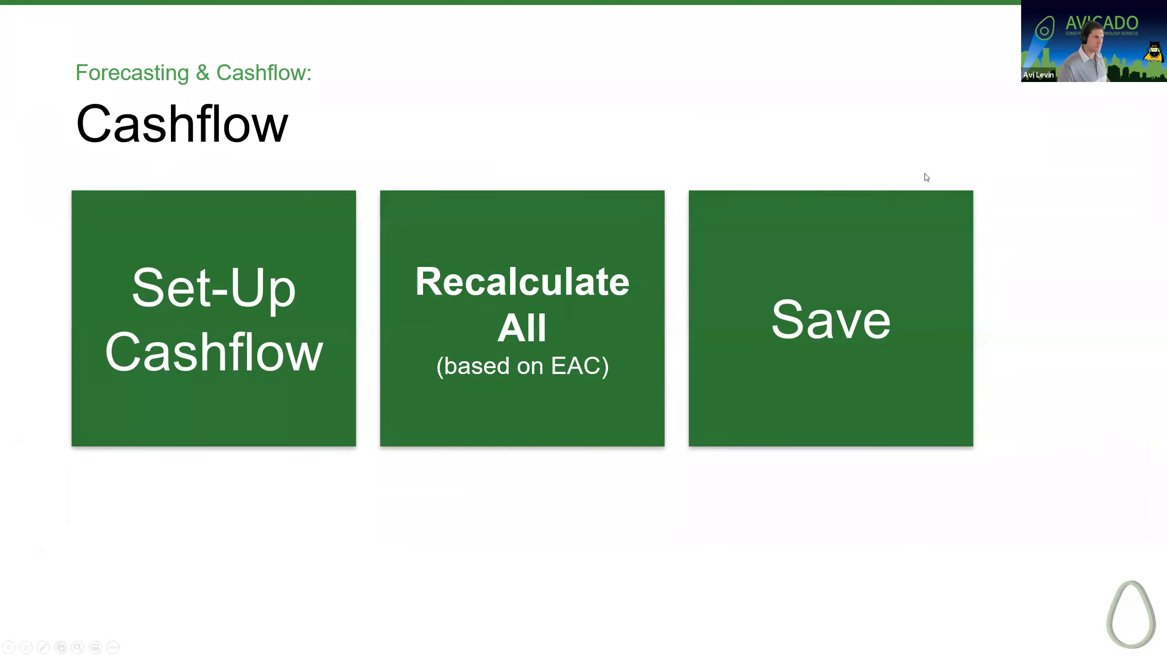
key("Right")
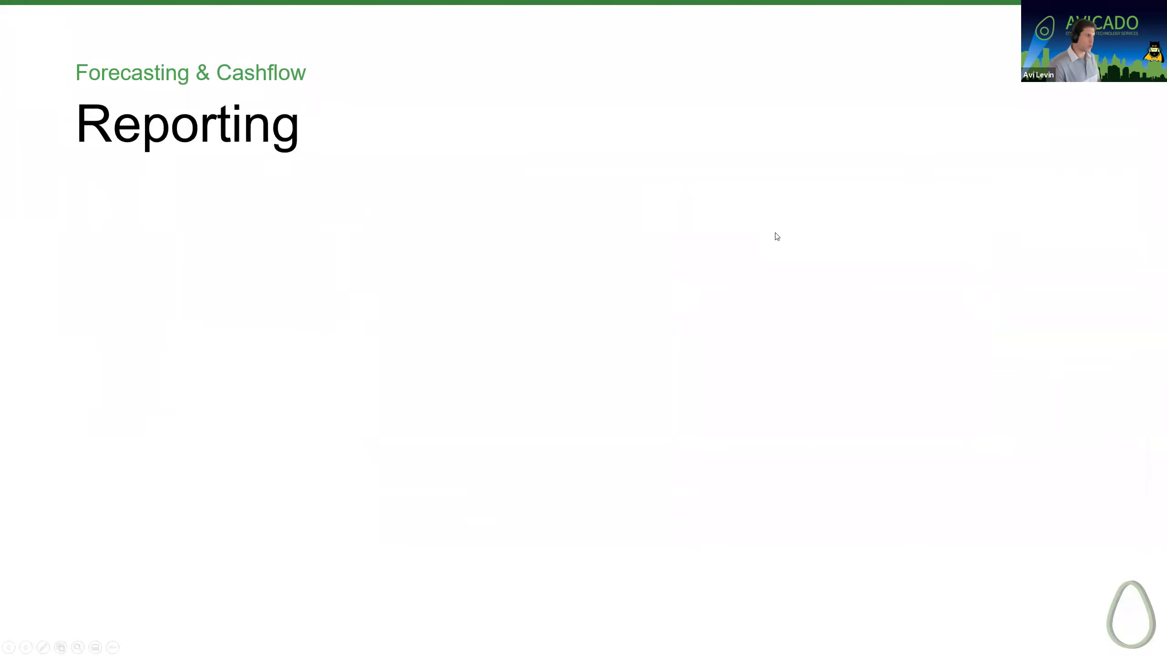